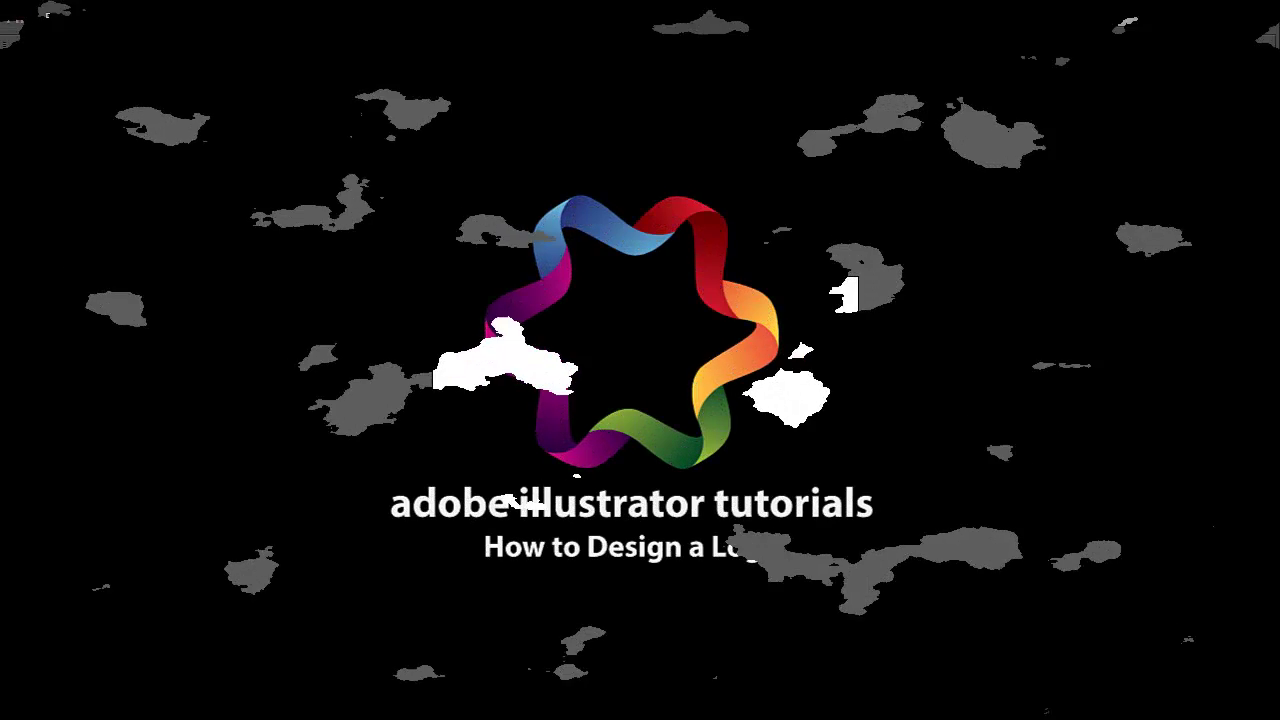
# Draw a rectangle covering the whole artboard.
pyautogui.hotkey('ctrl', '+')
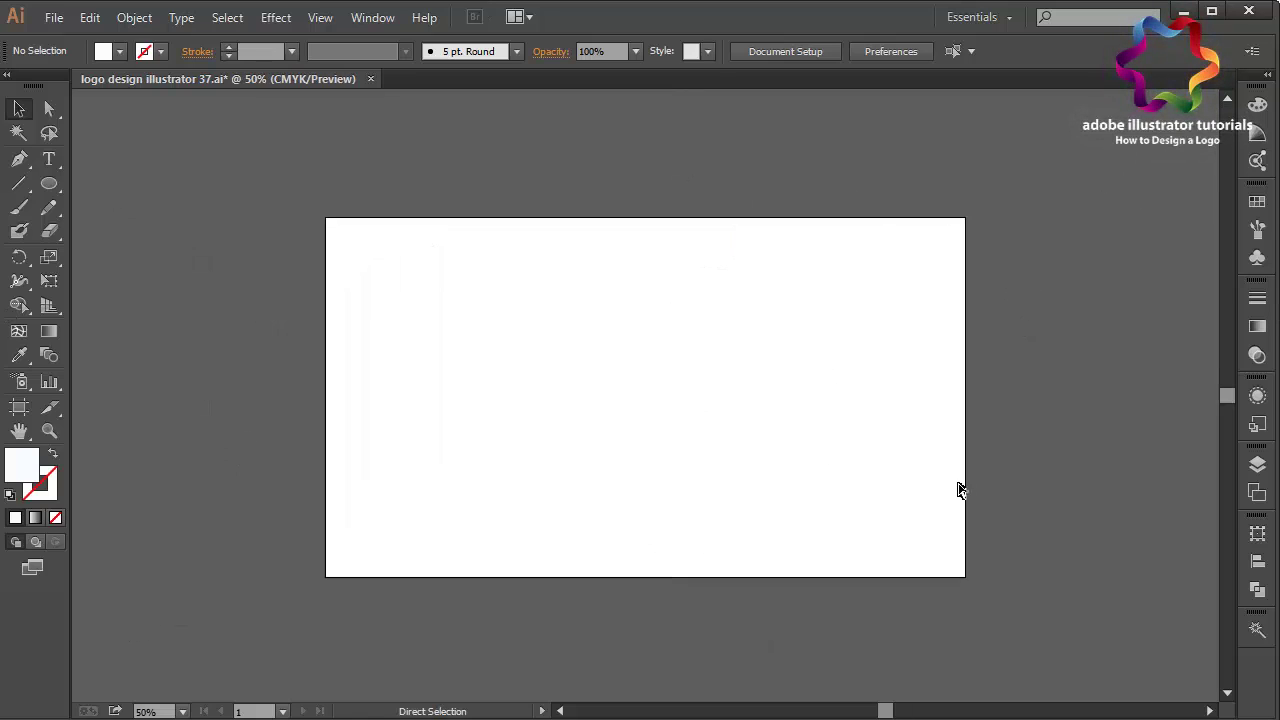
pyautogui.hotkey('ctrl', '+')
pyautogui.hotkey('ctrl', '+')
pyautogui.hotkey('ctrl', '-')
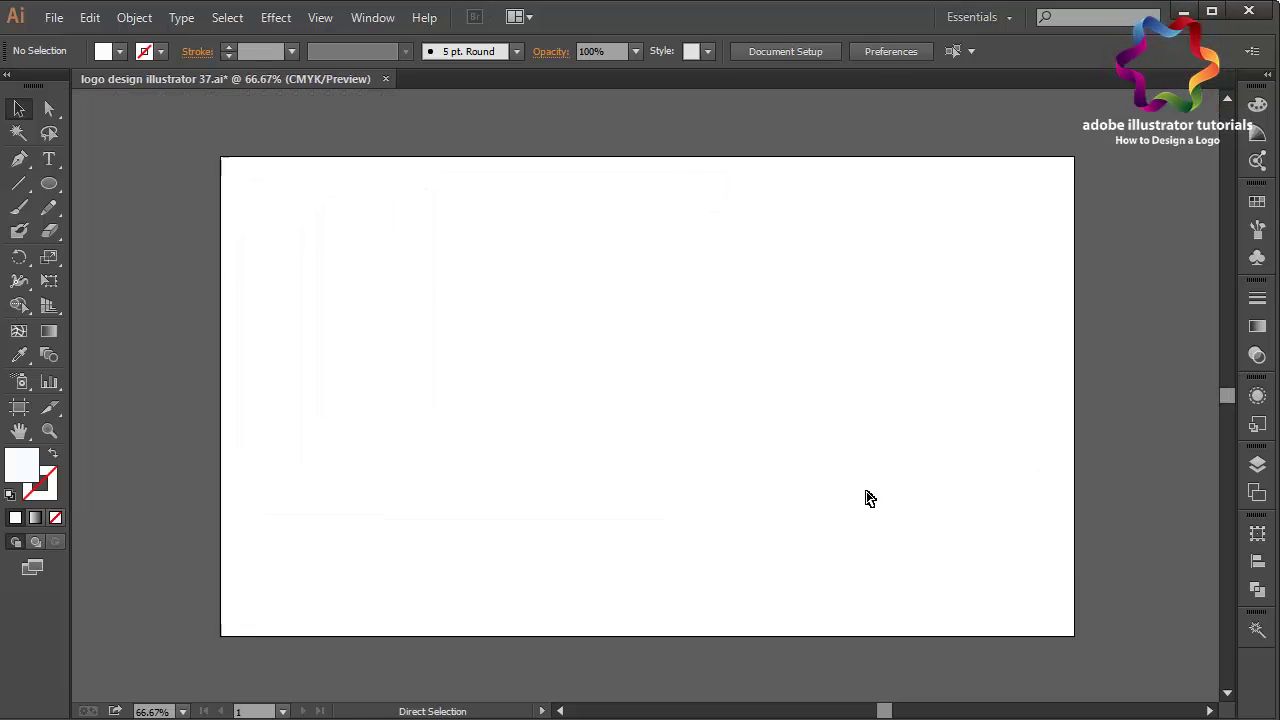
pyautogui.hotkey('ctrl', '-')
pyautogui.moveTo(49, 184); pyautogui.dragTo(78, 184)
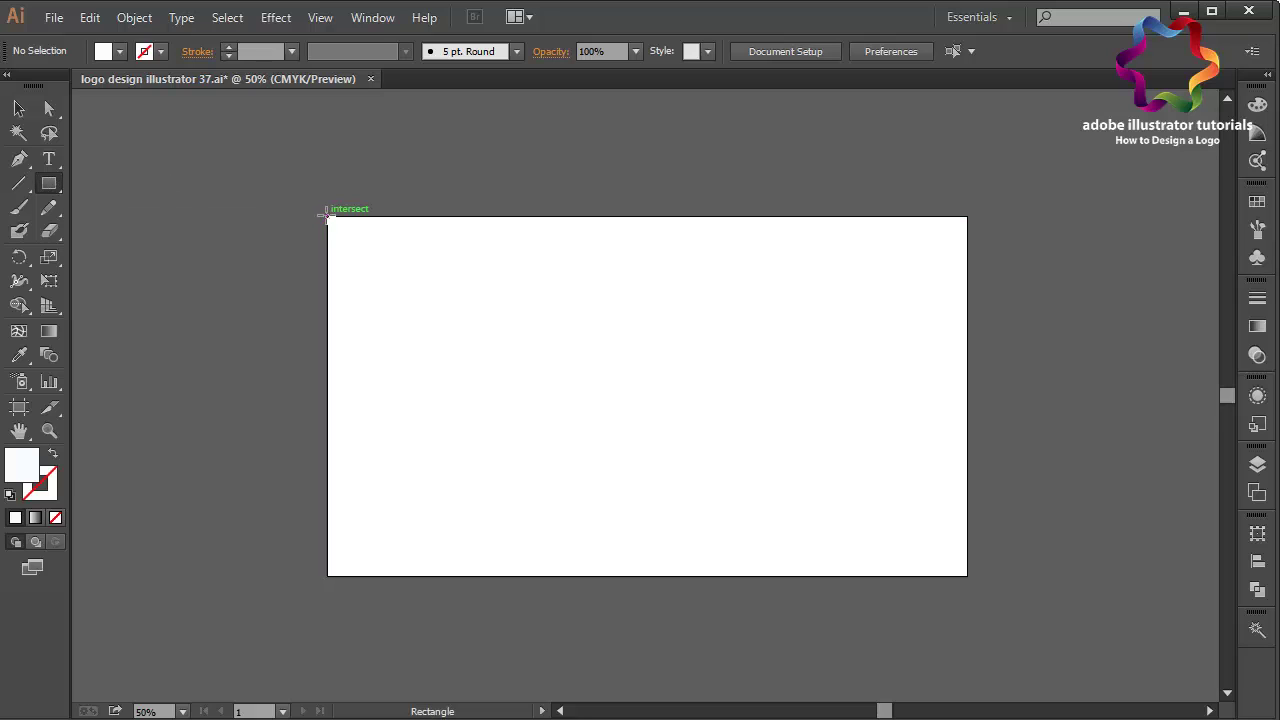
pyautogui.moveTo(328, 216); pyautogui.dragTo(966, 574)
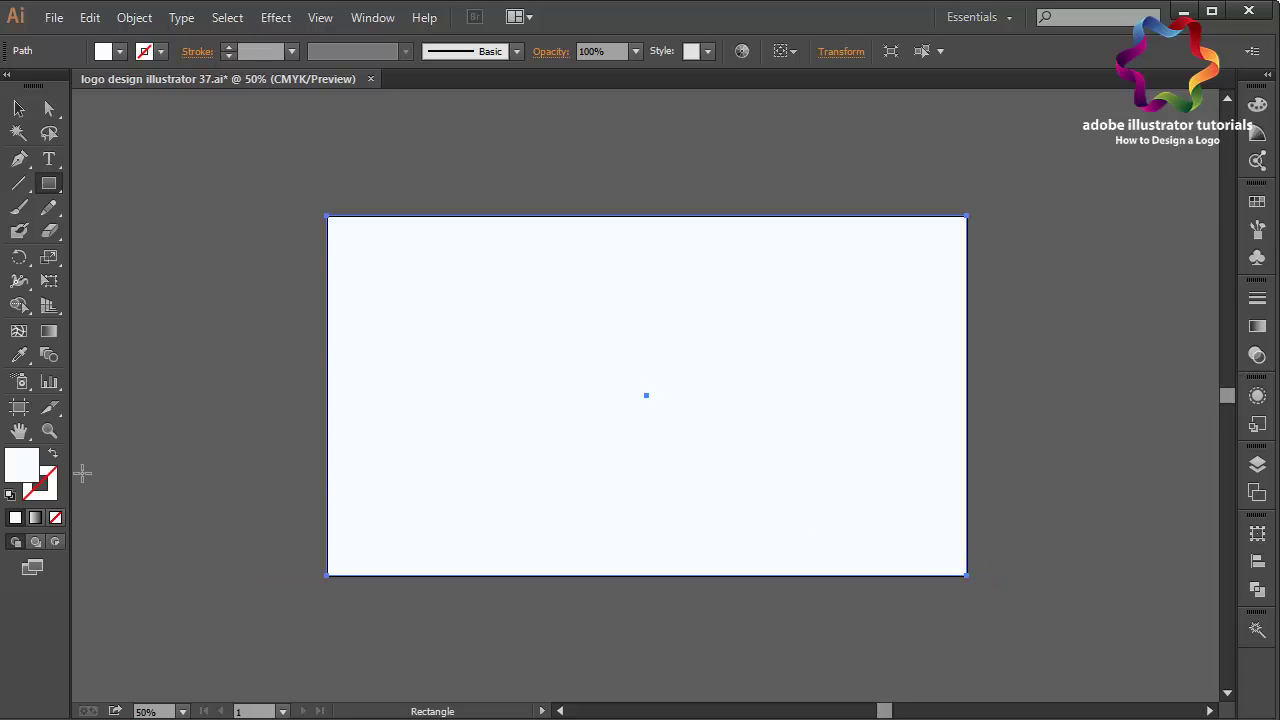
# Fill the rectangle with very dark navy #00161E and deselect it.
pyautogui.doubleClick(27, 478)
pyautogui.moveTo(523, 451)
pyautogui.mouseDown()
pyautogui.moveTo(660, 440)
pyautogui.moveTo(667, 459)
pyautogui.mouseUp()
pyautogui.click(830, 245)
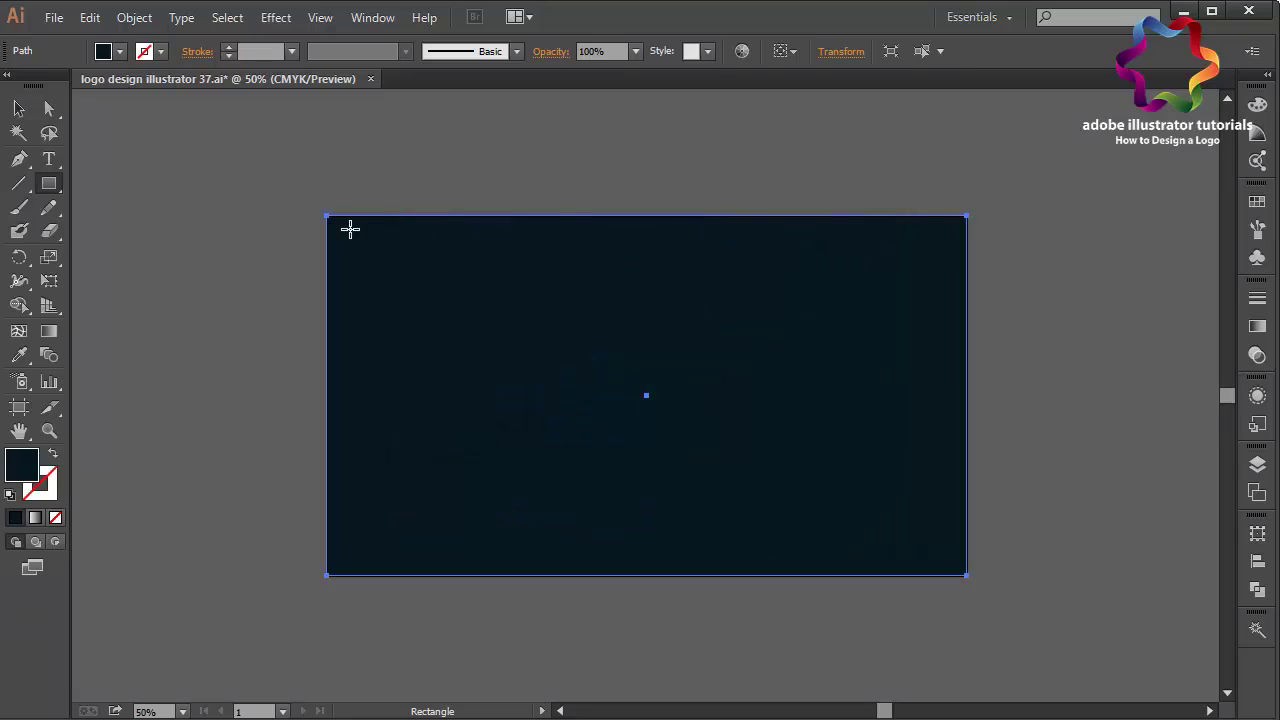
pyautogui.click(18, 108)
pyautogui.click(183, 215)
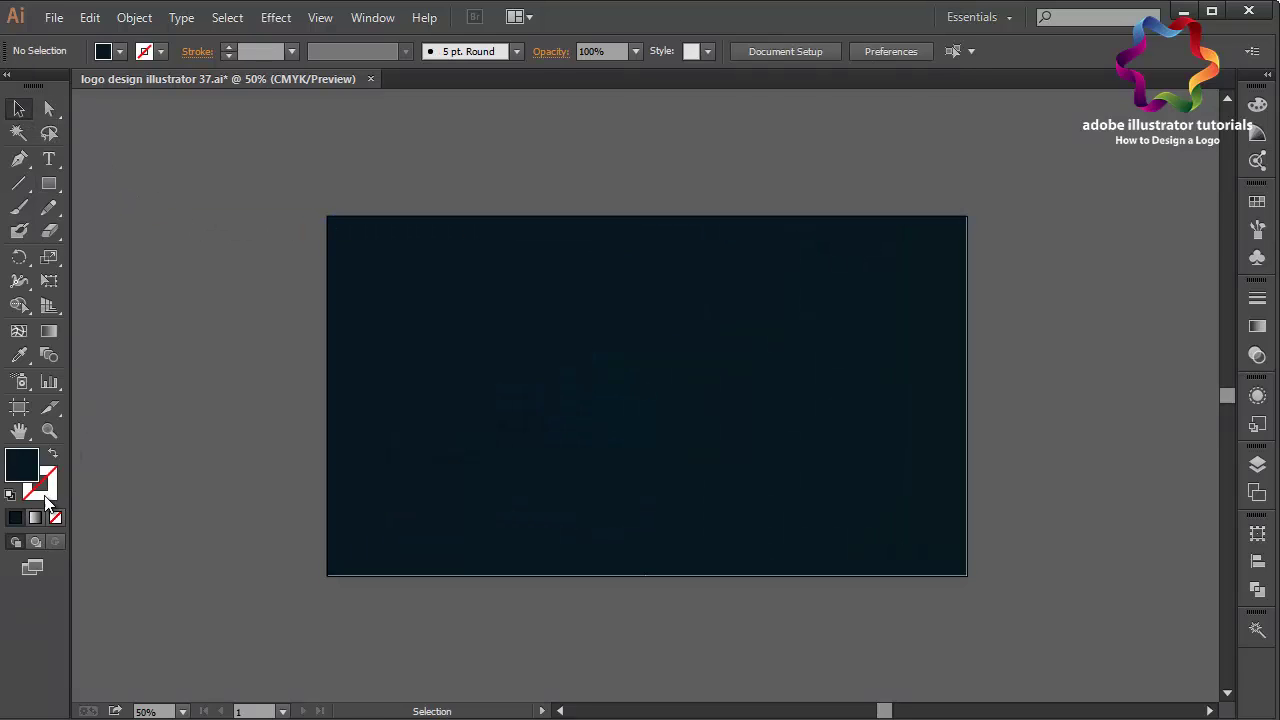
pyautogui.doubleClick(30, 472)
# Make bright cyan #43D7FF the 1 pt stroke colour with no fill.
pyautogui.moveTo(566, 322); pyautogui.dragTo(655, 241)
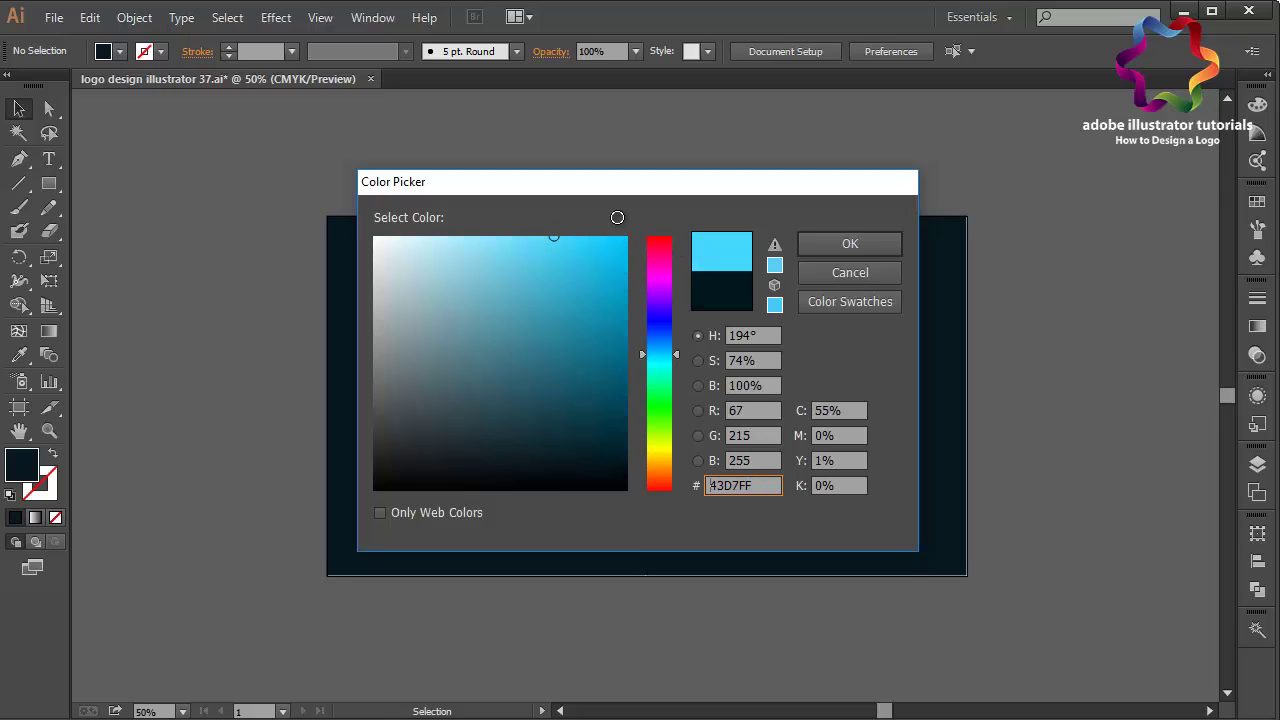
pyautogui.moveTo(545, 241); pyautogui.dragTo(666, 223)
pyautogui.click(806, 249)
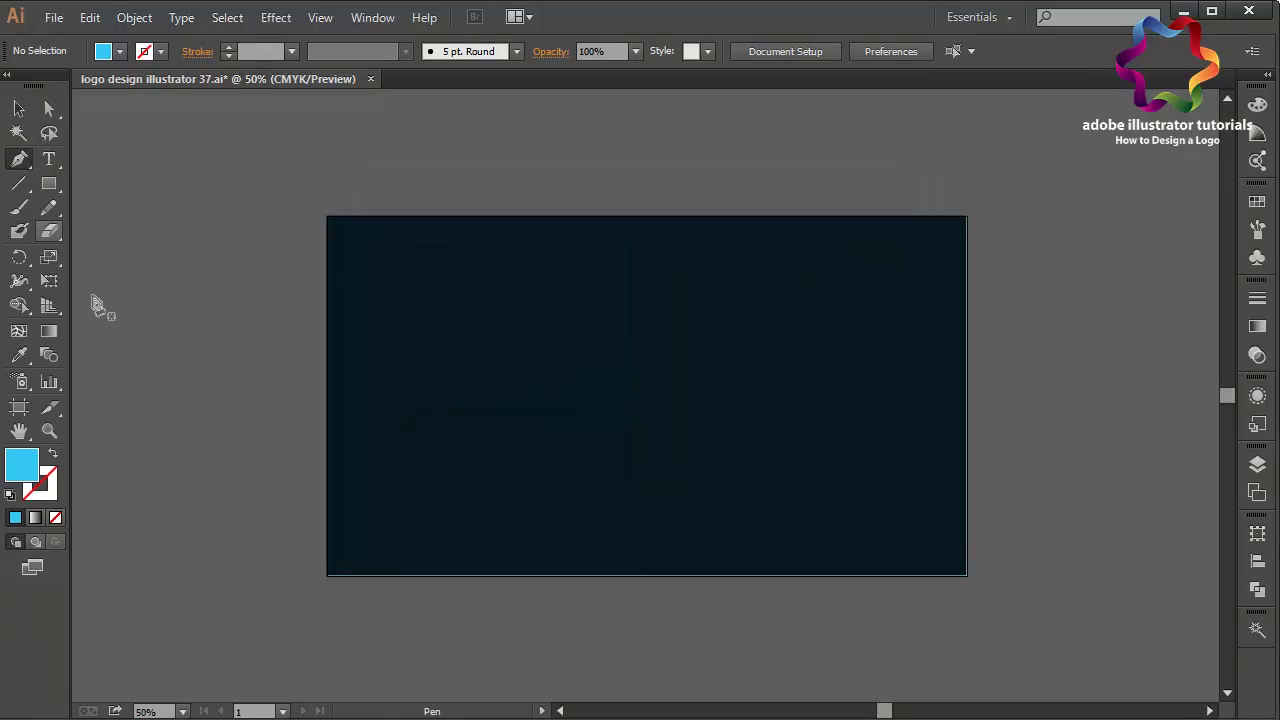
pyautogui.click(53, 456)
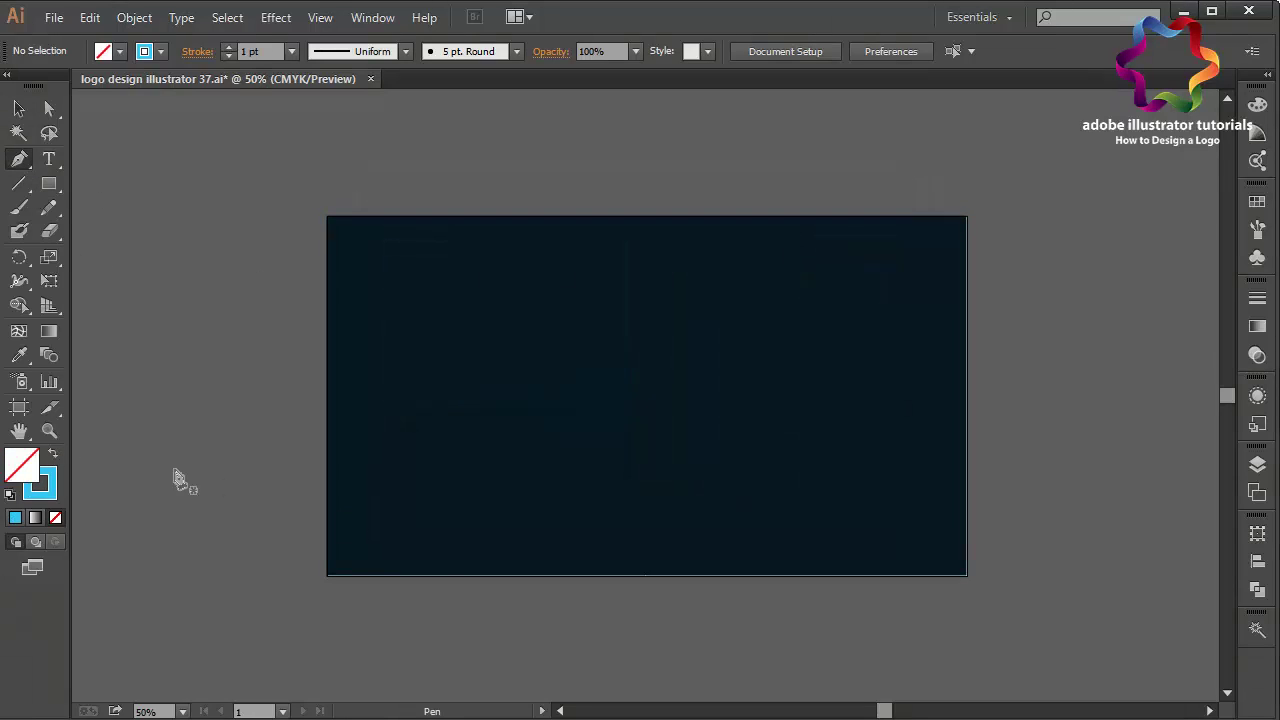
# Start a Pen outline on the left, tracing the bottom edge to the tail's sharp tip.
pyautogui.hotkey('ctrl', '+')
pyautogui.hotkey('ctrl', '+')
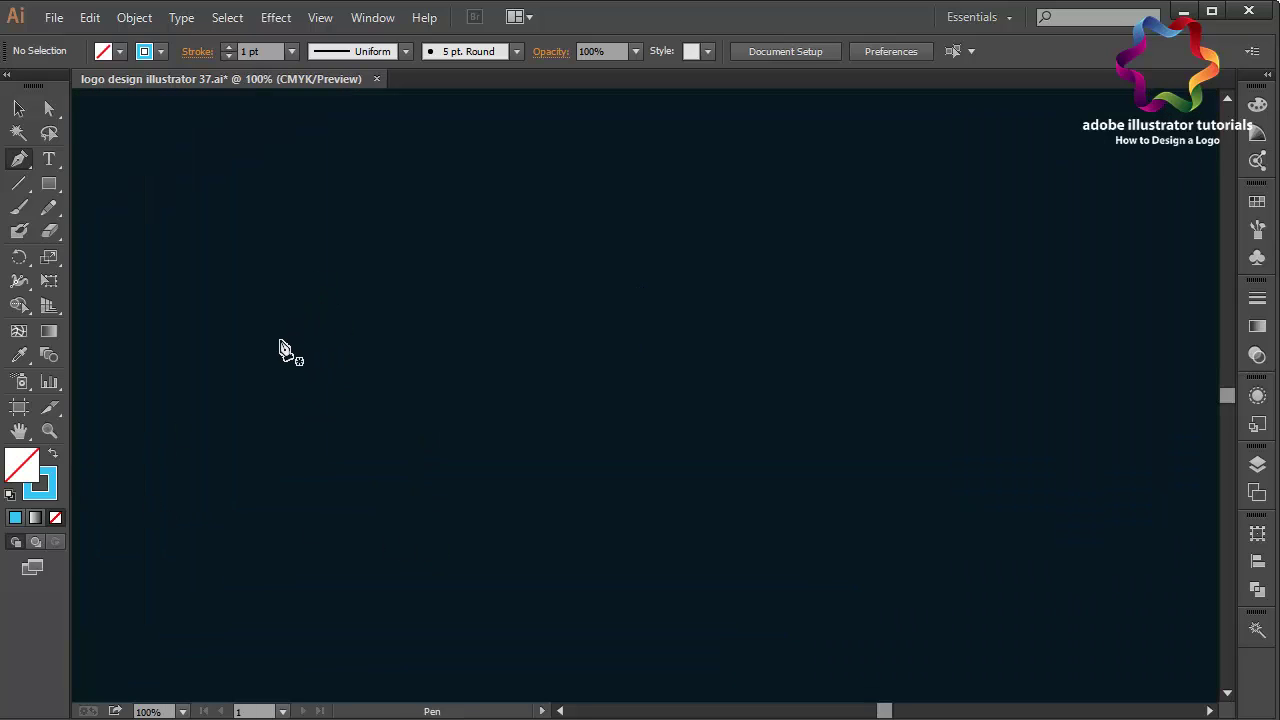
pyautogui.click(248, 343)
pyautogui.click(256, 398)
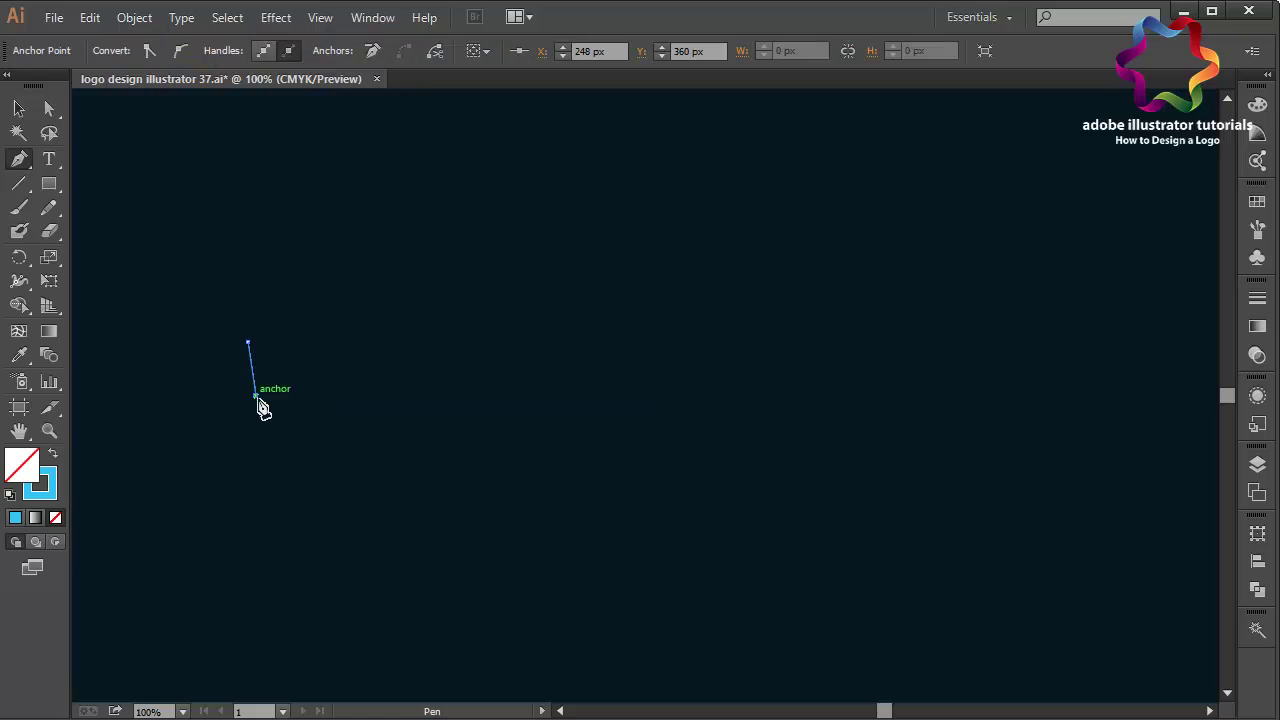
pyautogui.click(316, 430)
pyautogui.click(375, 408)
pyautogui.click(411, 448)
pyautogui.click(482, 465)
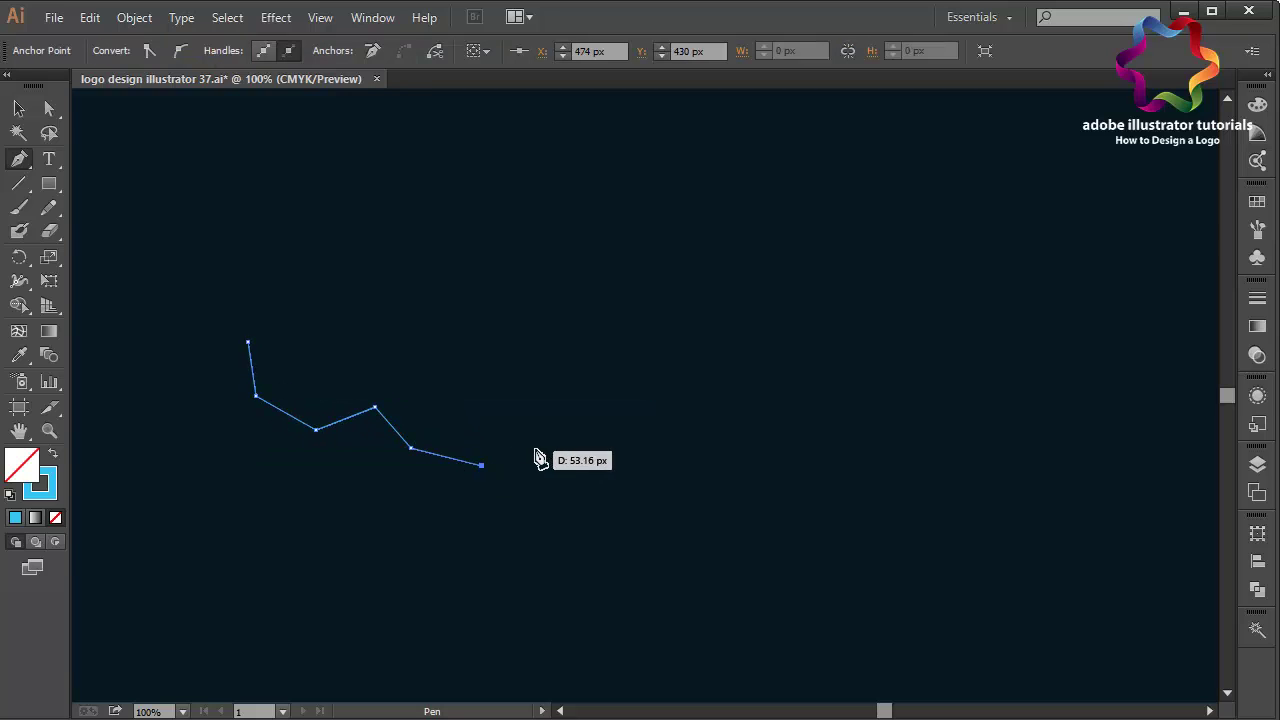
pyautogui.click(558, 456)
pyautogui.click(558, 415)
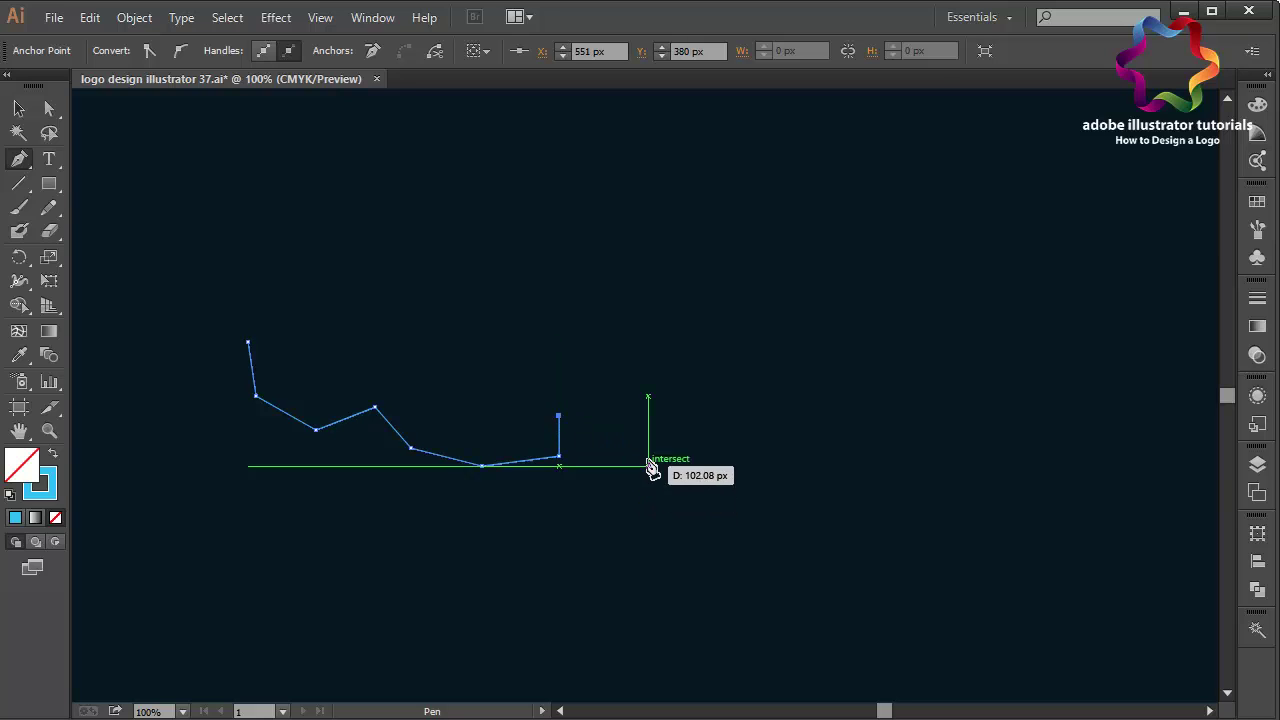
pyautogui.hotkey('ctrl', 'z')
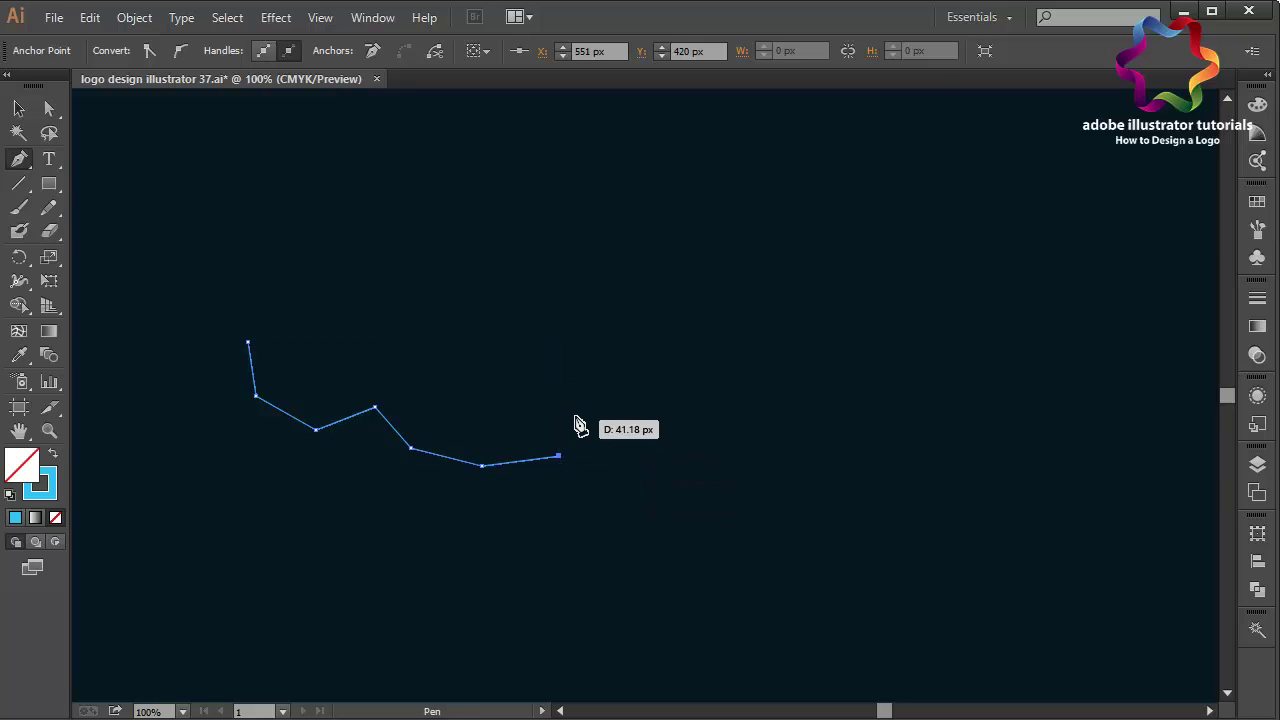
pyautogui.click(551, 404)
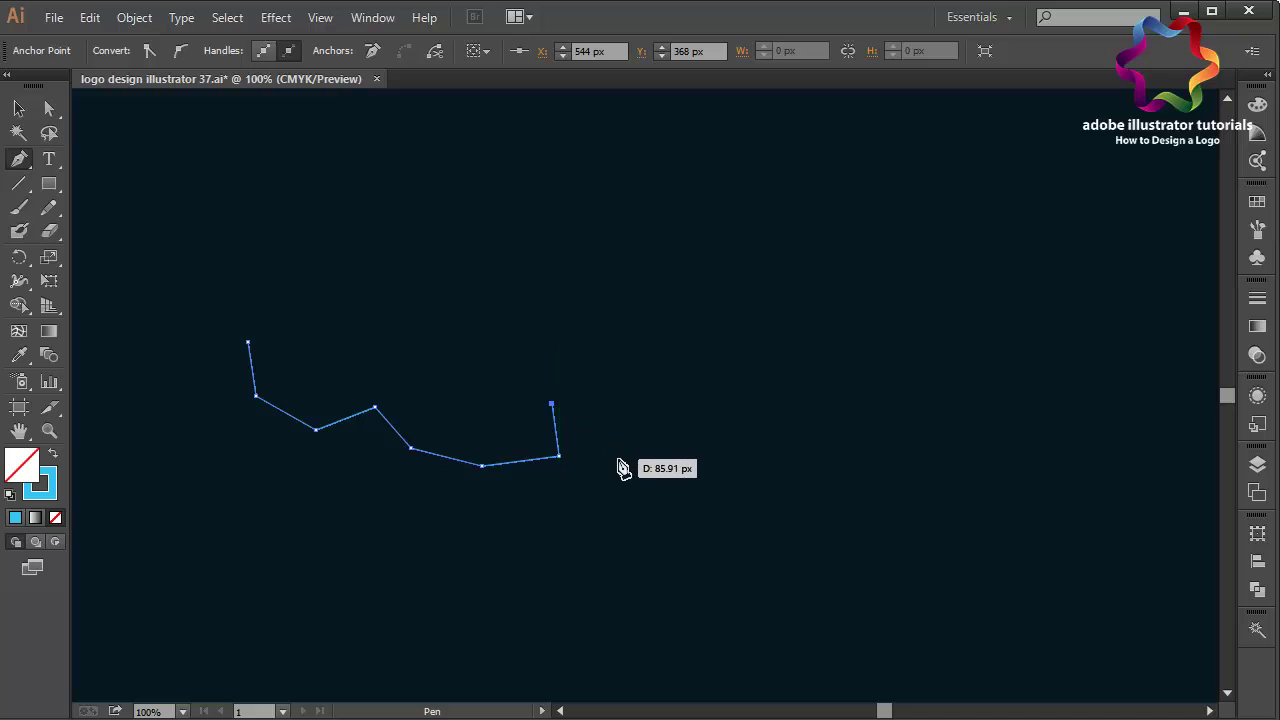
pyautogui.click(619, 466)
pyautogui.click(653, 608)
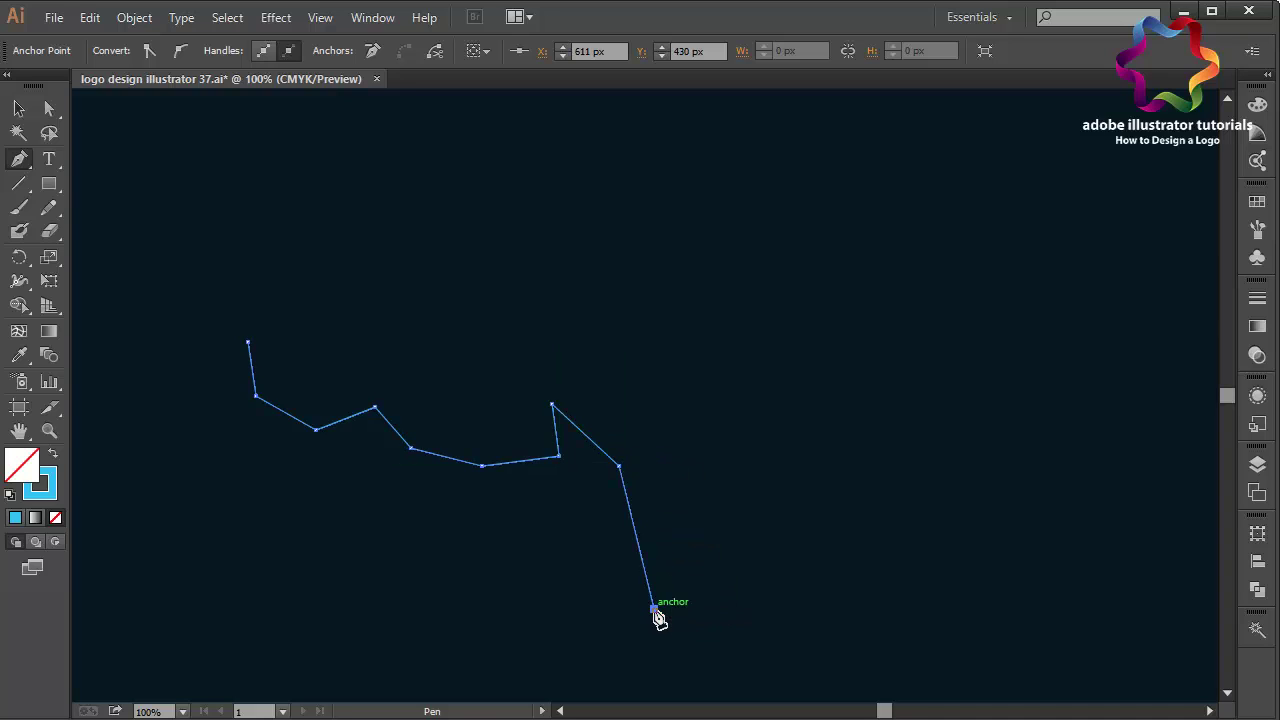
# Continue the outline up from the tail, along the notched right side to the top.
pyautogui.click(710, 468)
pyautogui.click(723, 425)
pyautogui.click(783, 462)
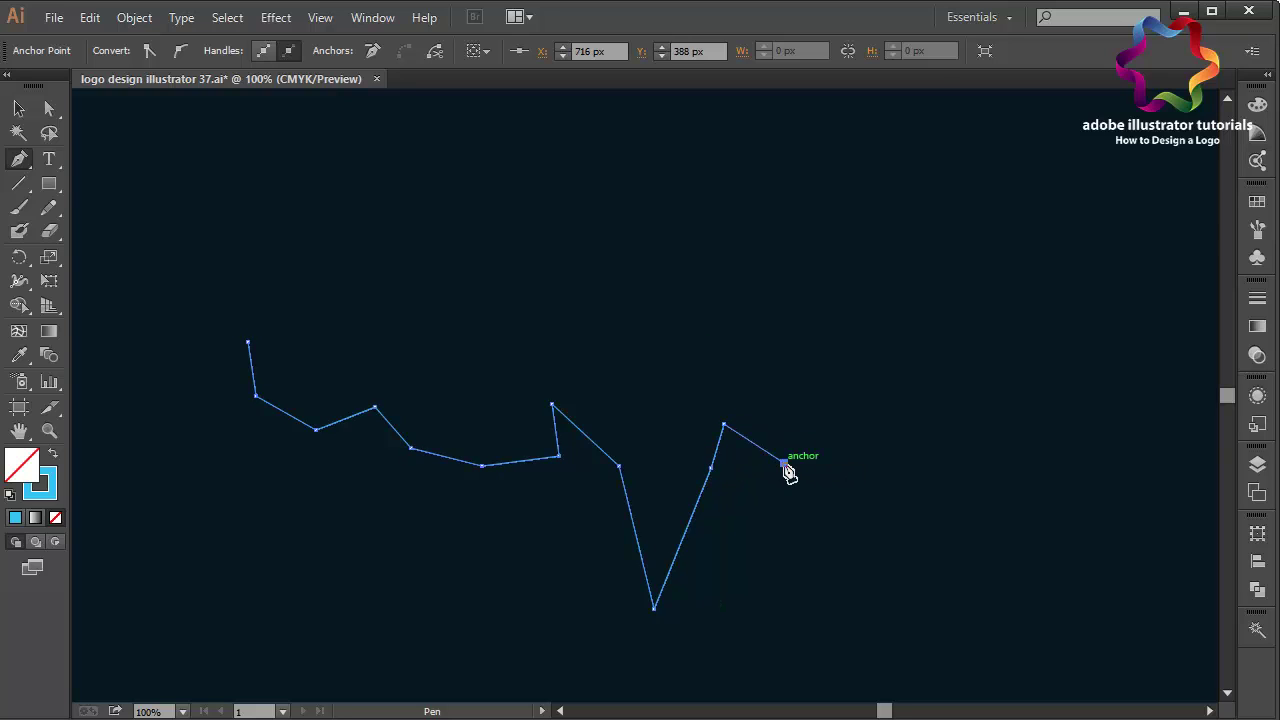
pyautogui.click(831, 451)
pyautogui.click(893, 385)
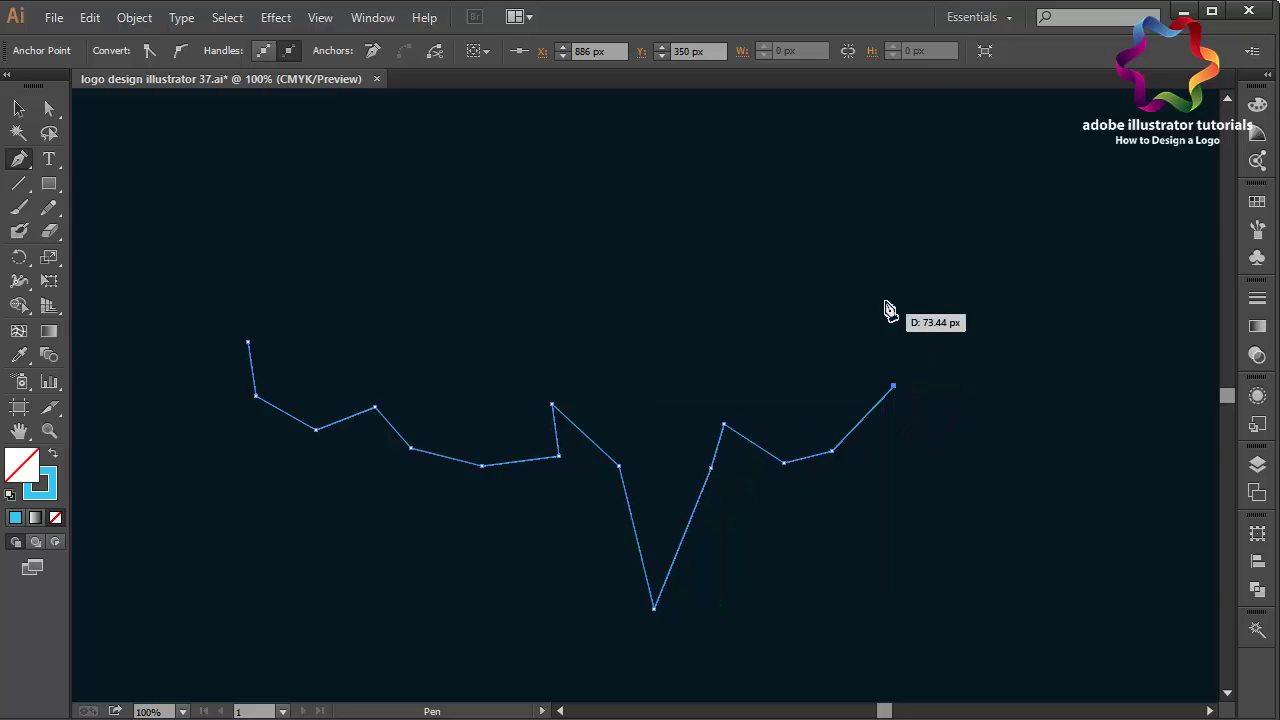
pyautogui.click(885, 291)
pyautogui.click(852, 277)
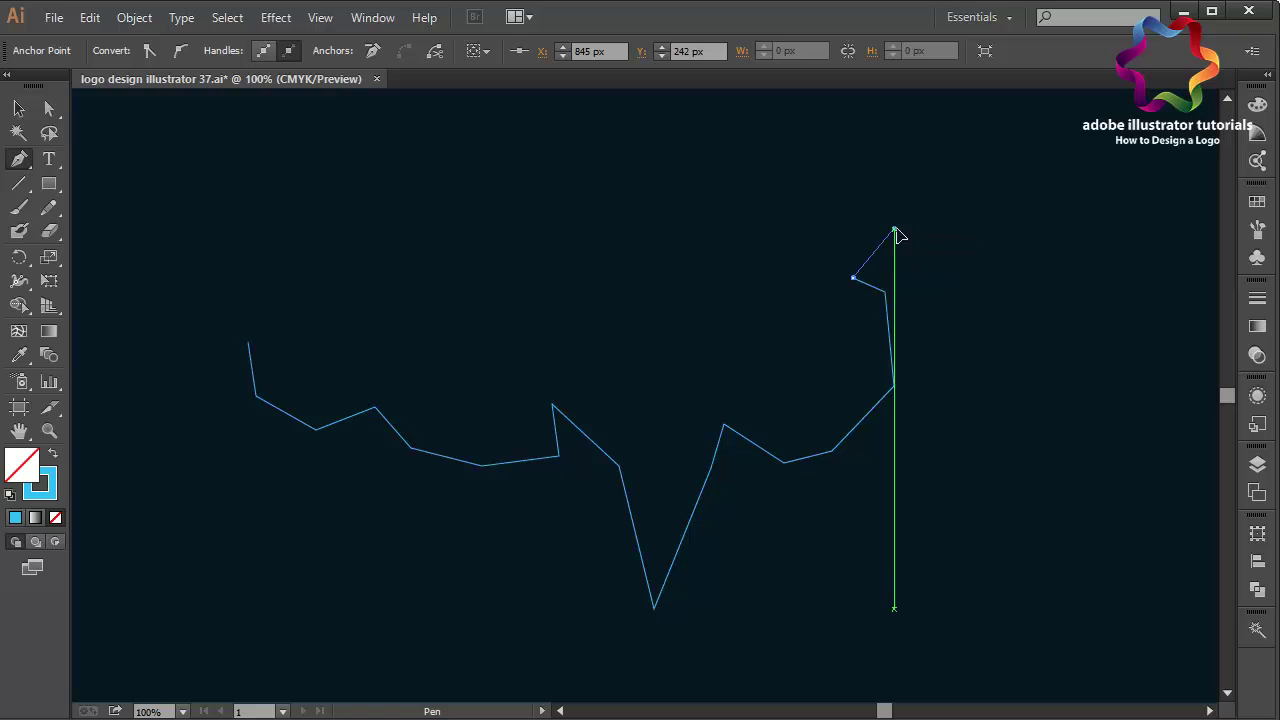
pyautogui.click(893, 229)
pyautogui.click(871, 146)
pyautogui.click(775, 109)
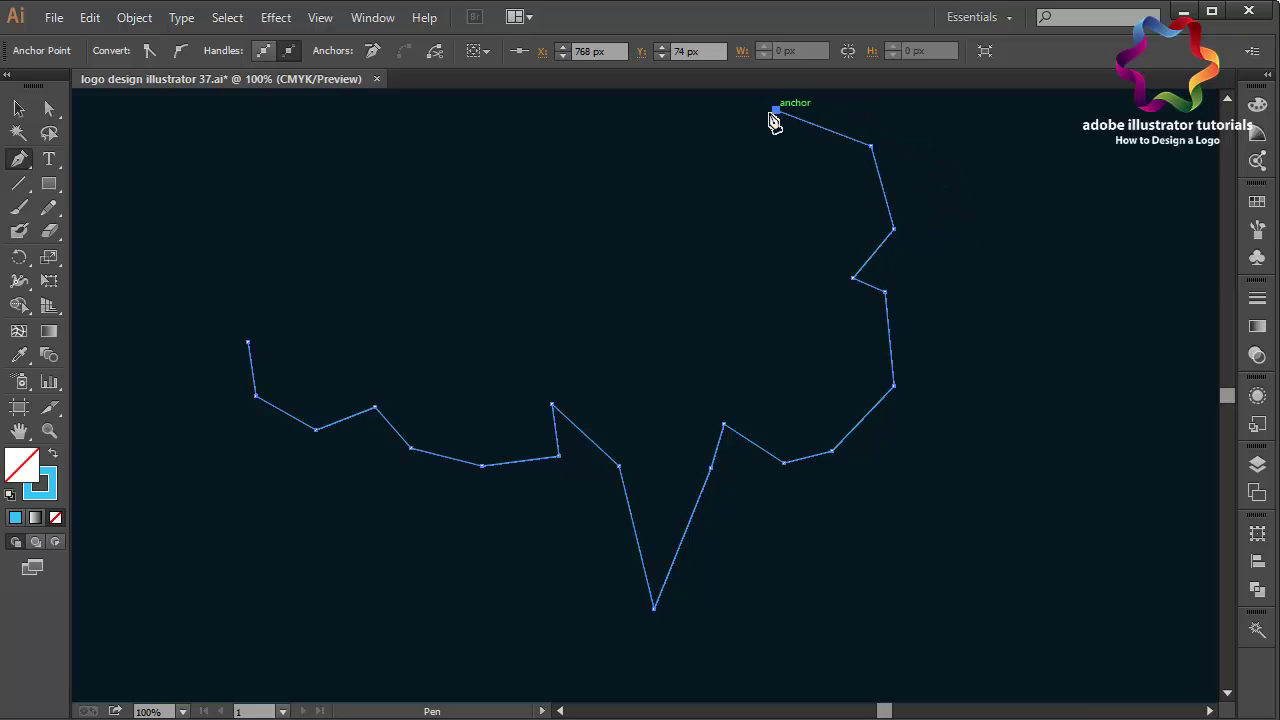
pyautogui.click(731, 137)
# Trace the jagged top edge leftward and down the left side, leaving the path open.
pyautogui.scroll(1, 700, 118)
pyautogui.click(693, 121)
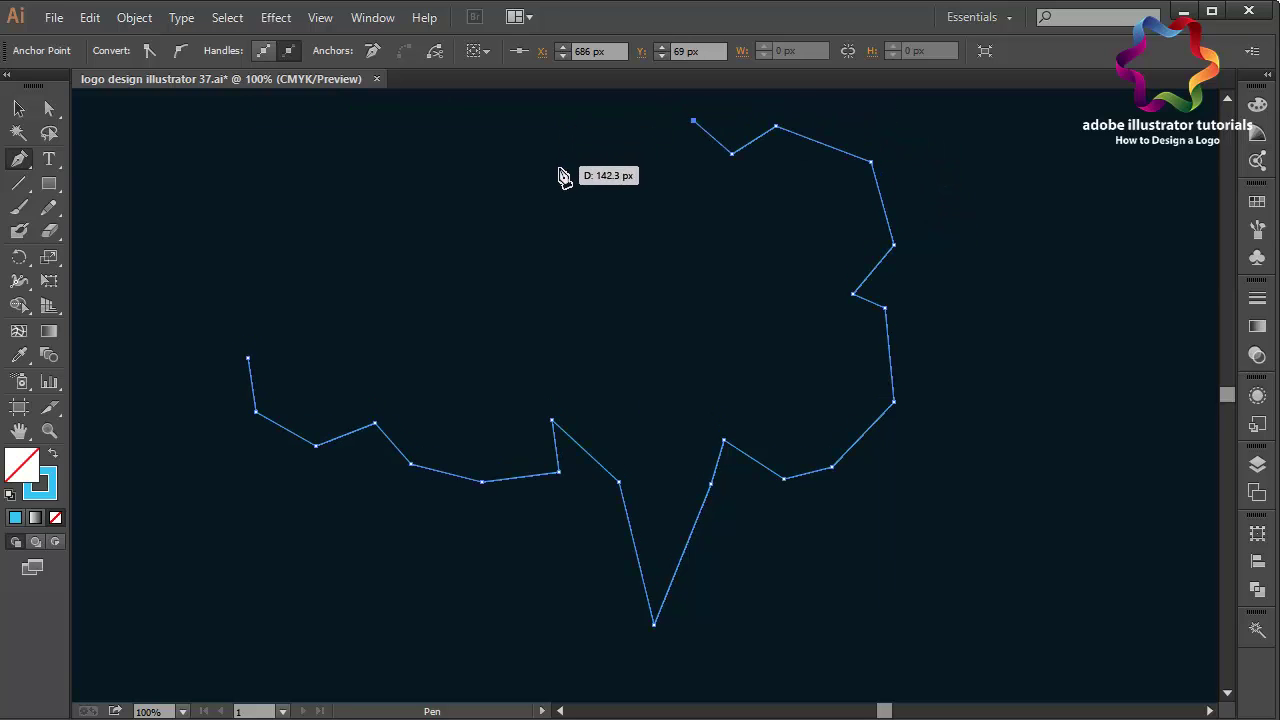
pyautogui.click(559, 164)
pyautogui.click(488, 106)
pyautogui.click(385, 134)
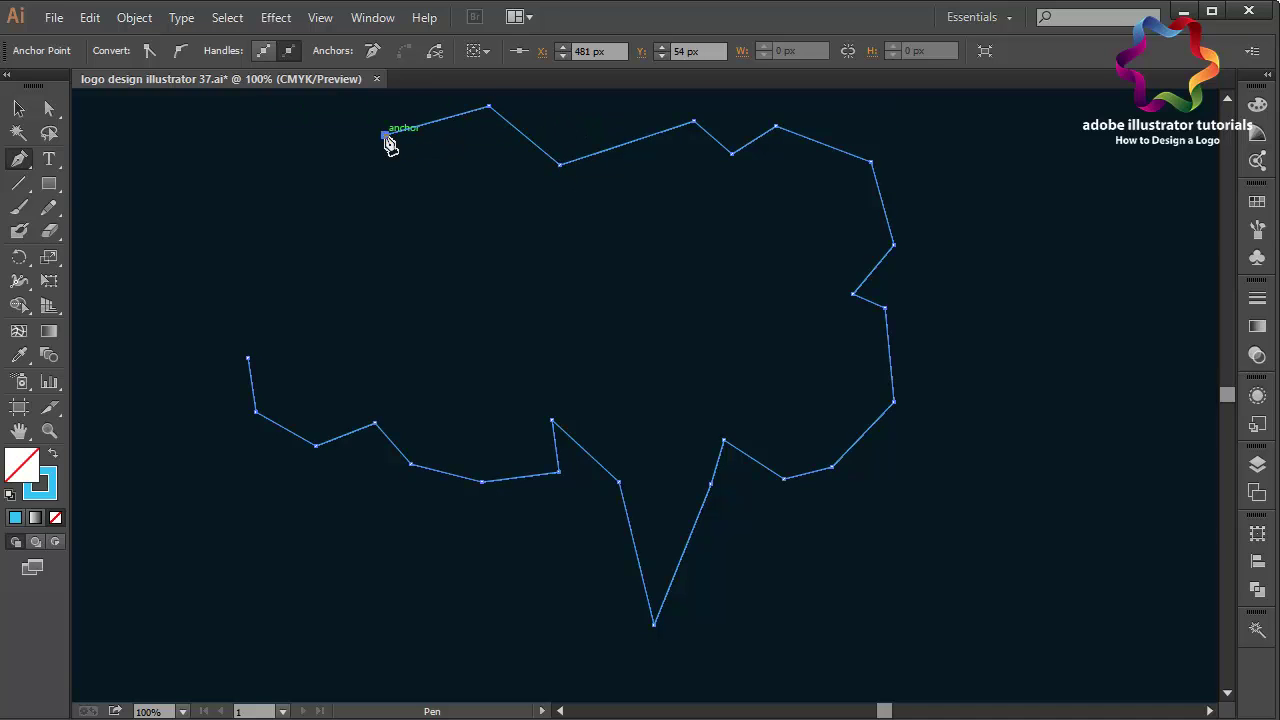
pyautogui.click(370, 185)
pyautogui.click(307, 162)
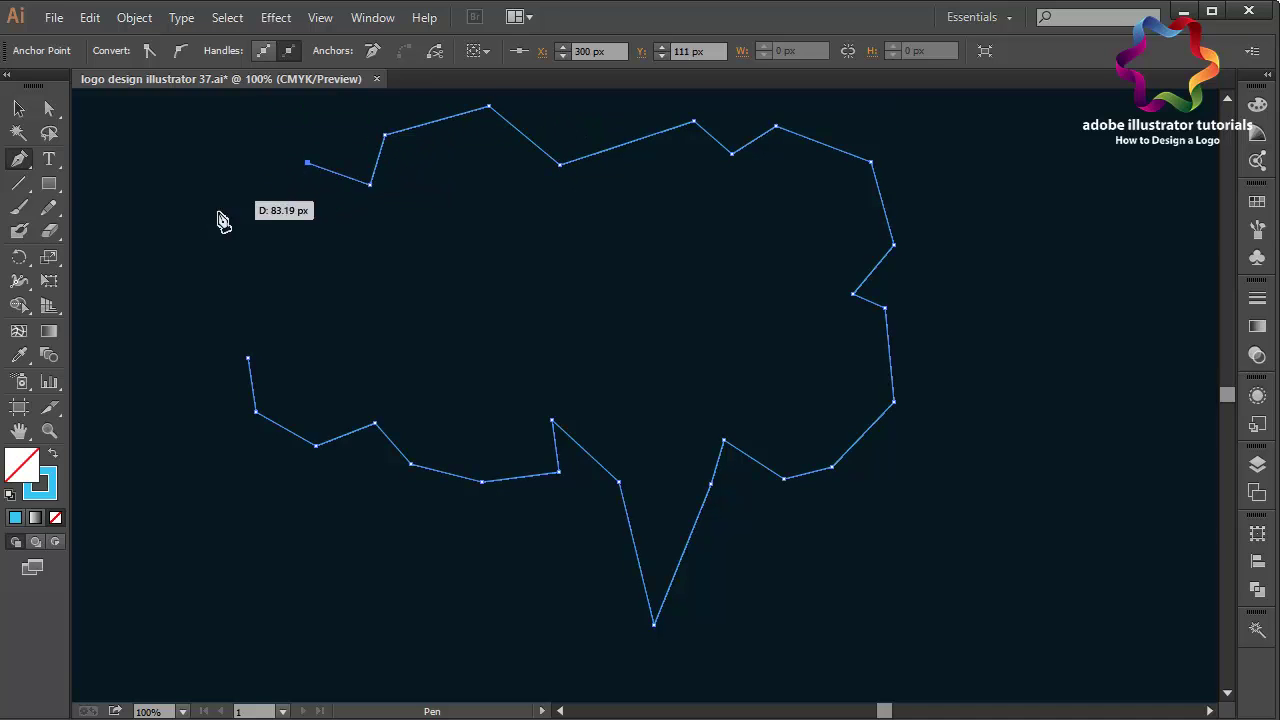
pyautogui.click(212, 215)
pyautogui.click(262, 285)
pyautogui.click(203, 273)
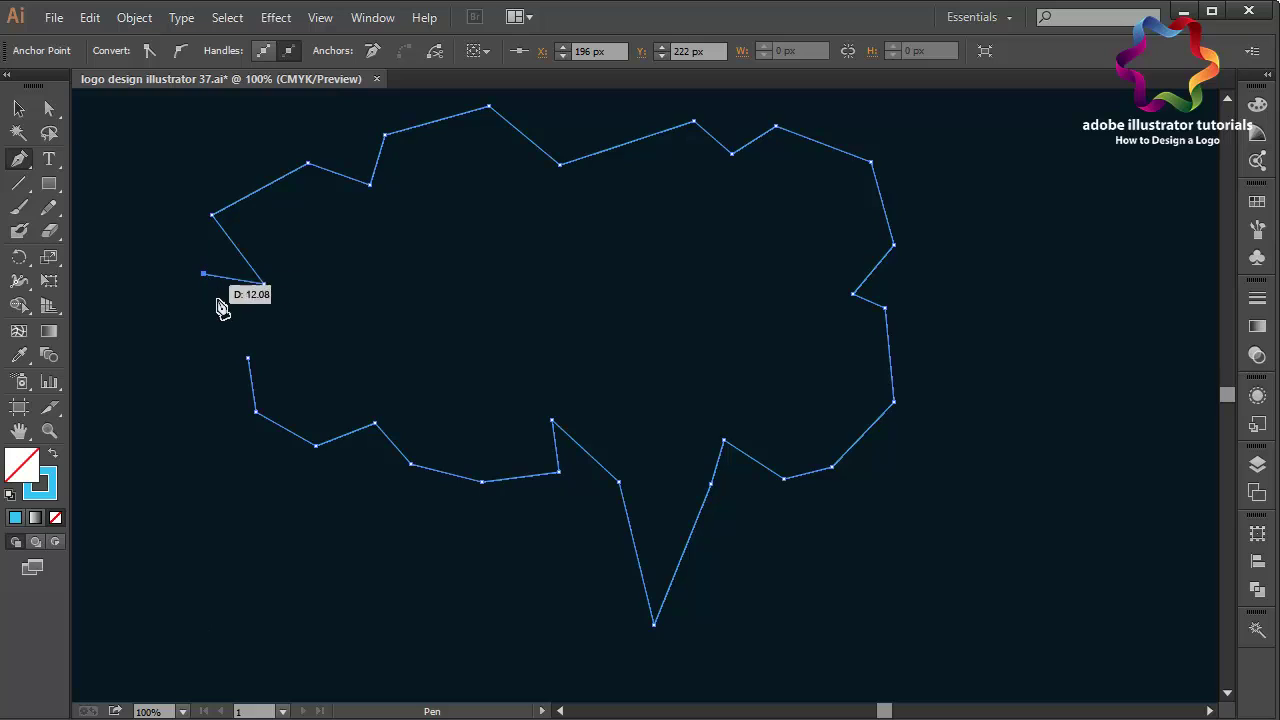
pyautogui.hotkey('ctrl', 'z')
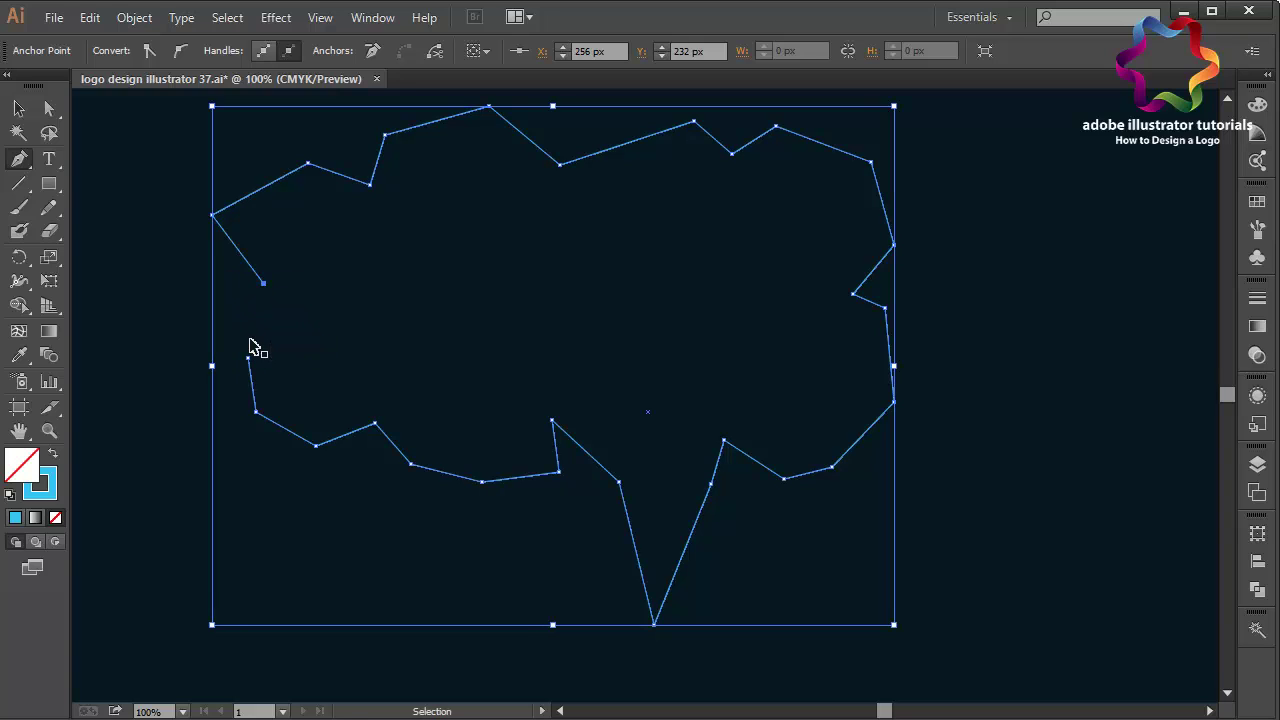
# Close the outline and drag its lower-left anchors outward into sharper corners.
pyautogui.click(250, 358)
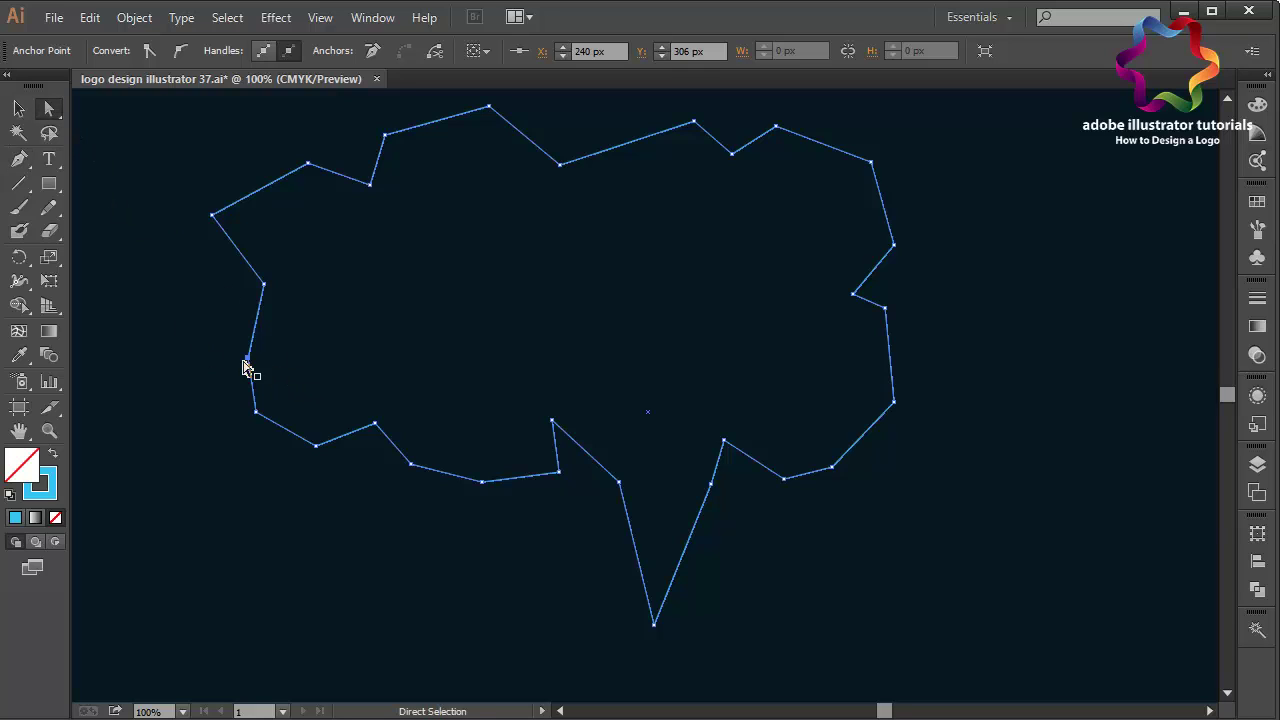
pyautogui.moveTo(247, 359); pyautogui.dragTo(198, 351)
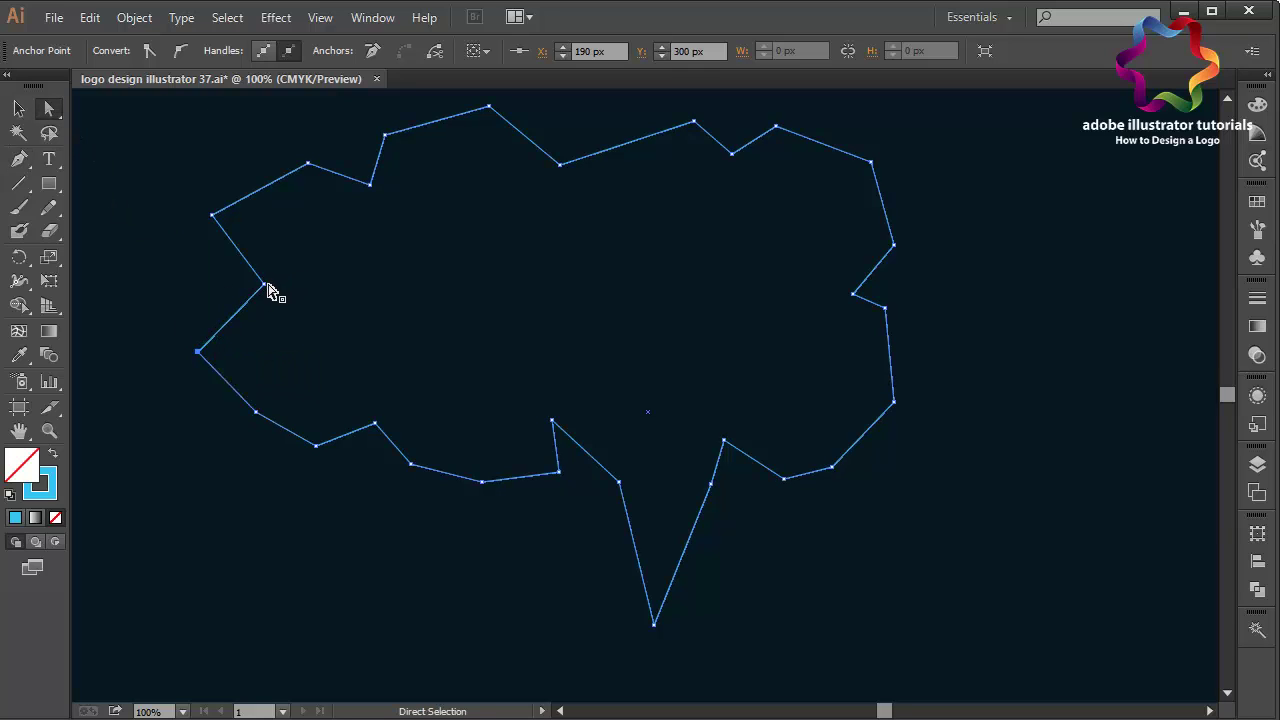
pyautogui.moveTo(266, 287); pyautogui.dragTo(190, 289)
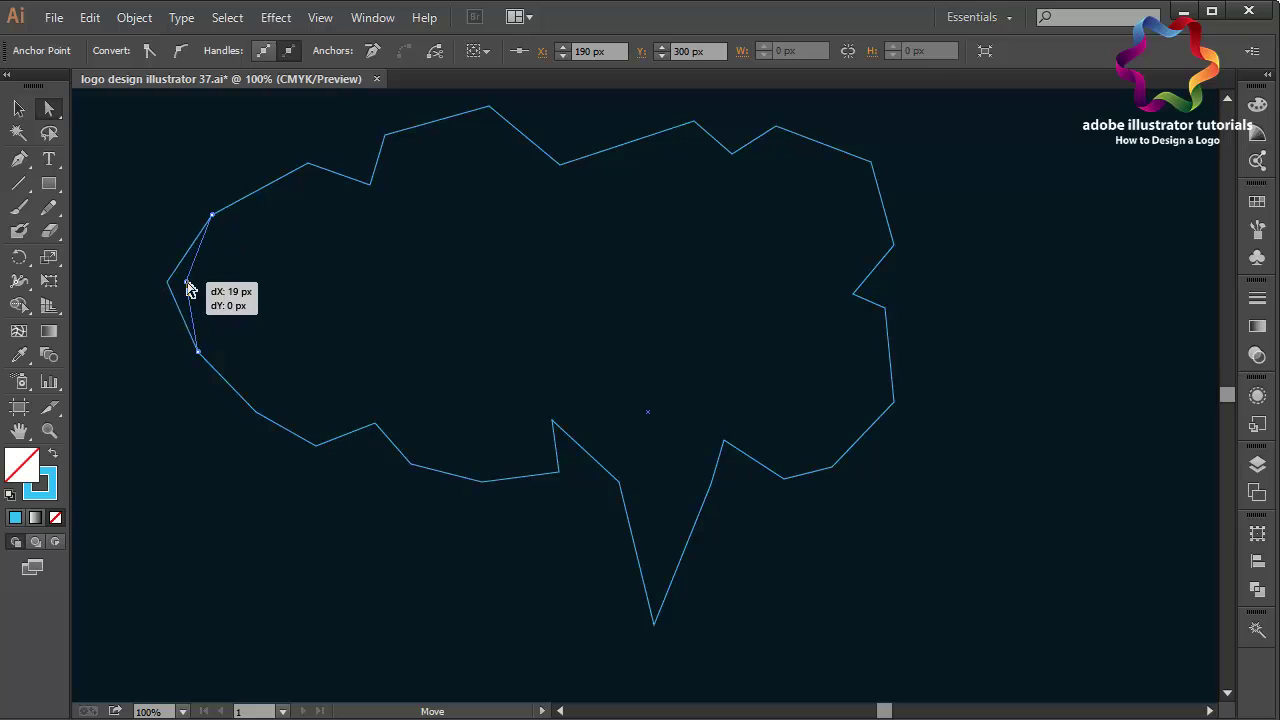
pyautogui.moveTo(188, 284); pyautogui.dragTo(168, 283)
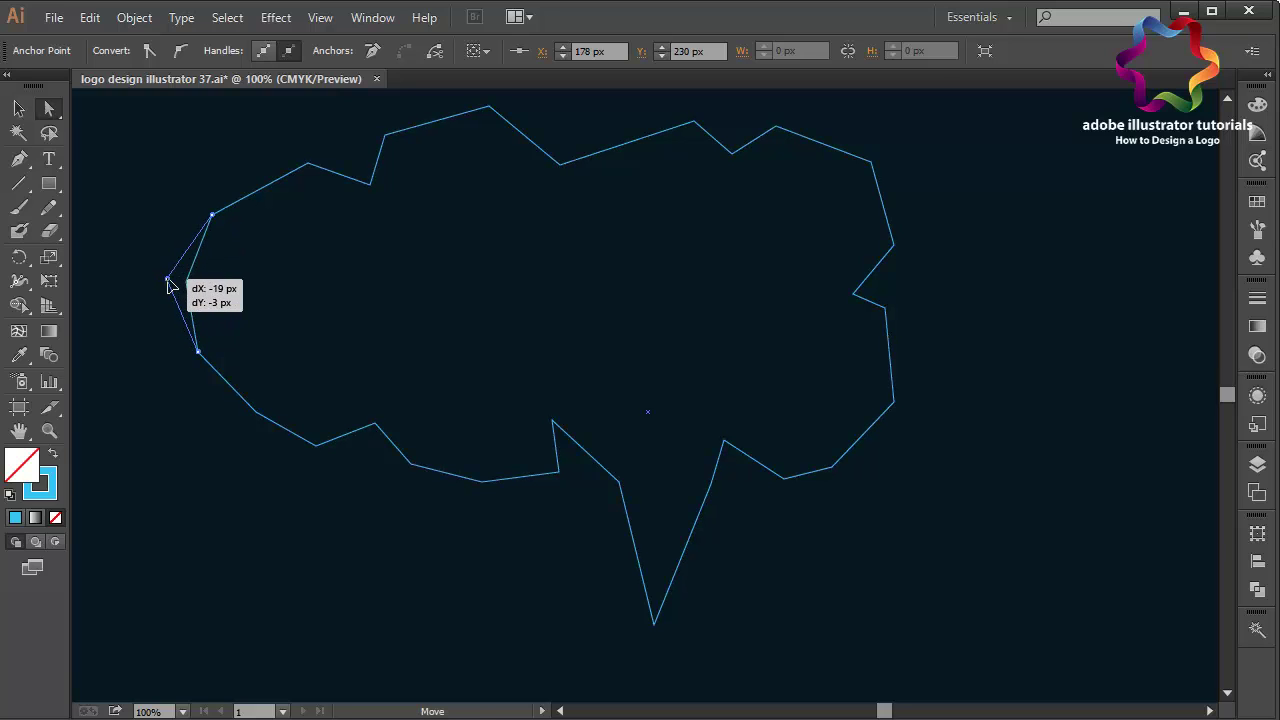
pyautogui.click(190, 428)
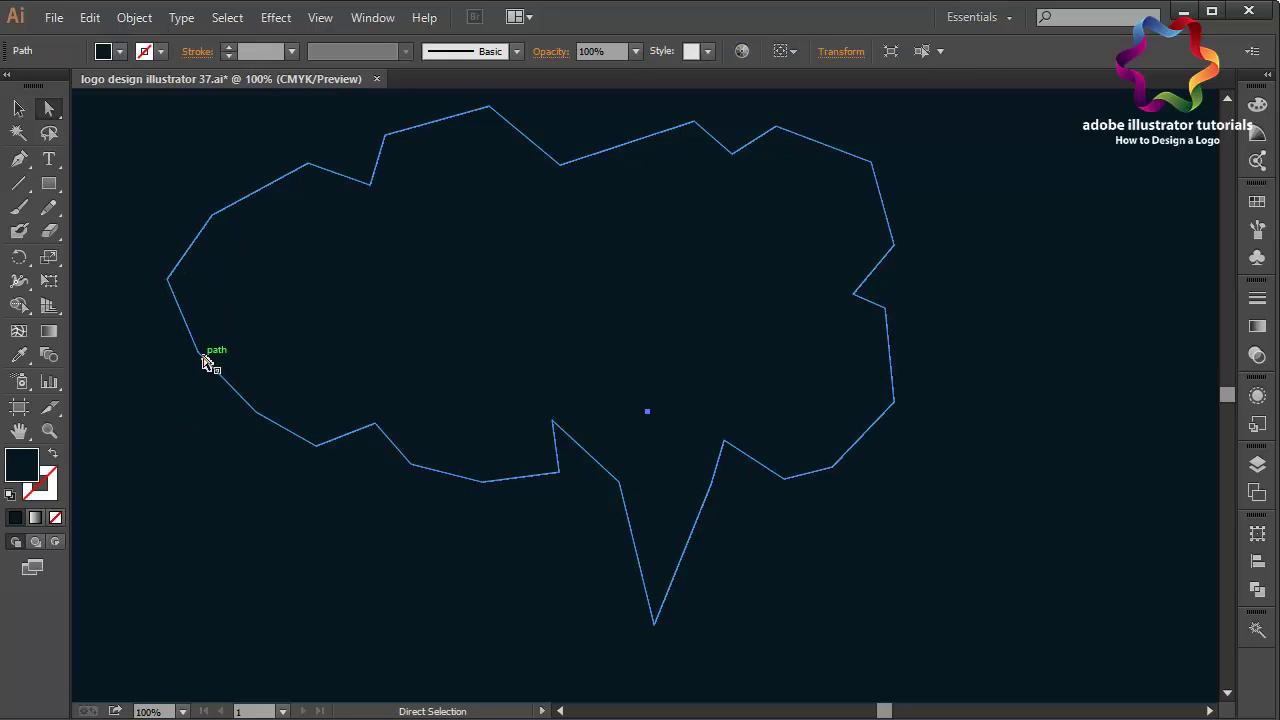
pyautogui.moveTo(199, 353); pyautogui.dragTo(154, 360)
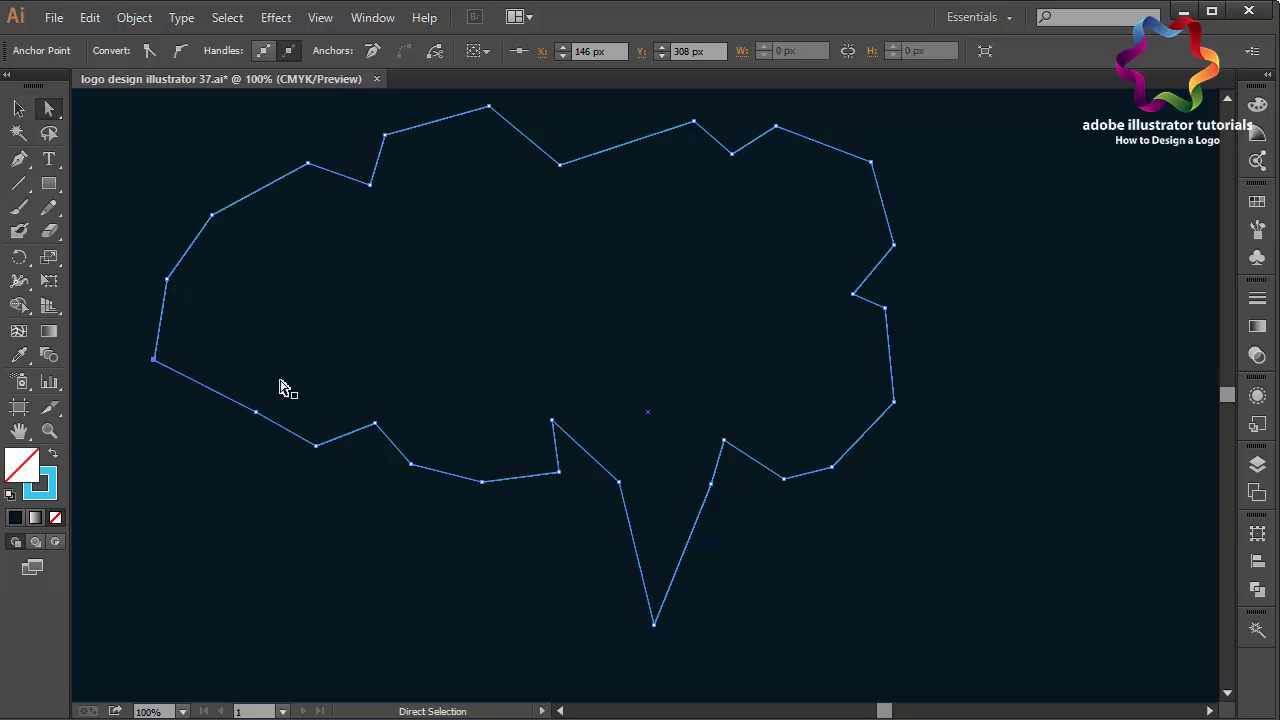
pyautogui.moveTo(258, 416); pyautogui.dragTo(200, 439)
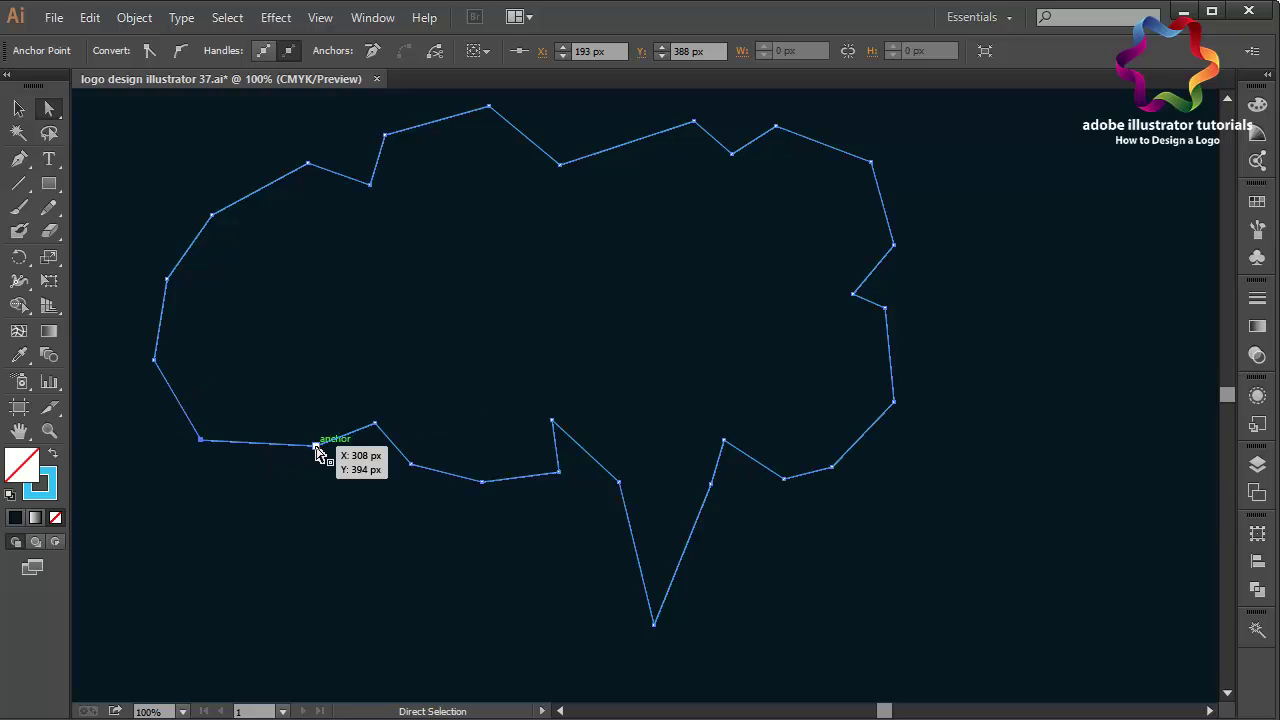
pyautogui.moveTo(318, 456); pyautogui.dragTo(327, 485)
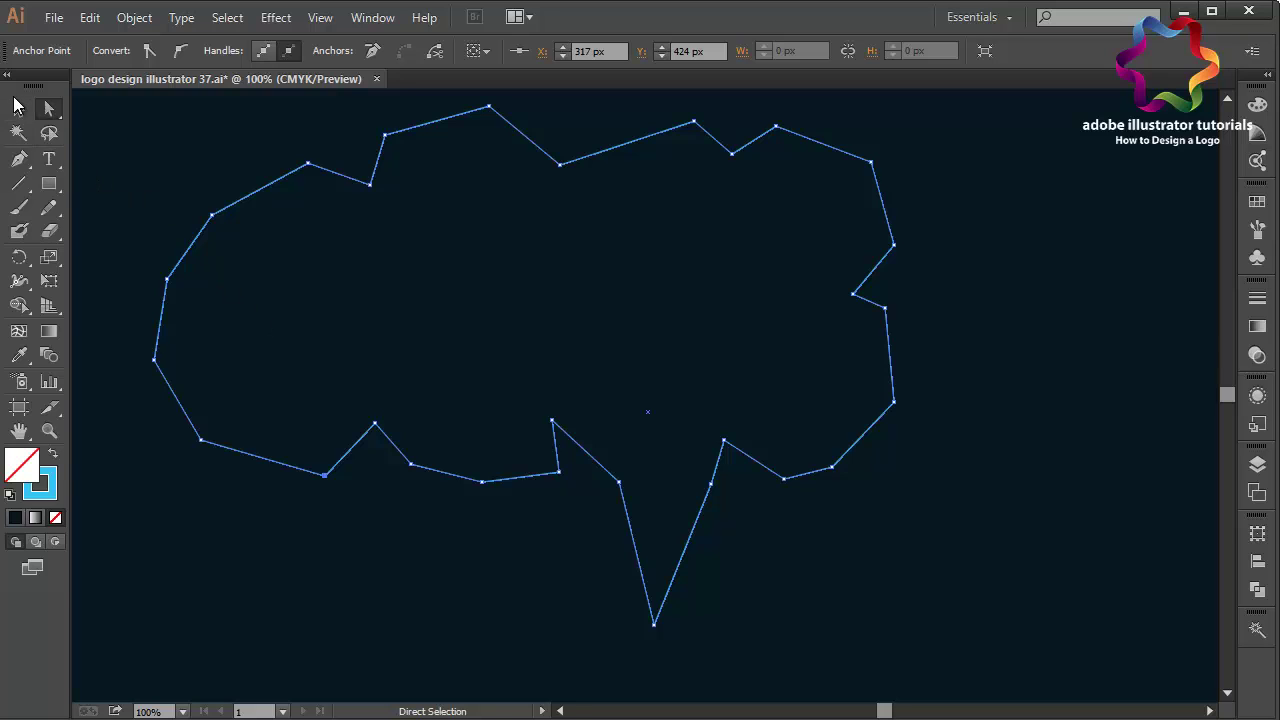
pyautogui.moveTo(15, 100); pyautogui.dragTo(7, 110)
# Select the speech-bubble outline and set its stroke weight to 5 pt.
pyautogui.click(16, 110)
pyautogui.click(310, 167)
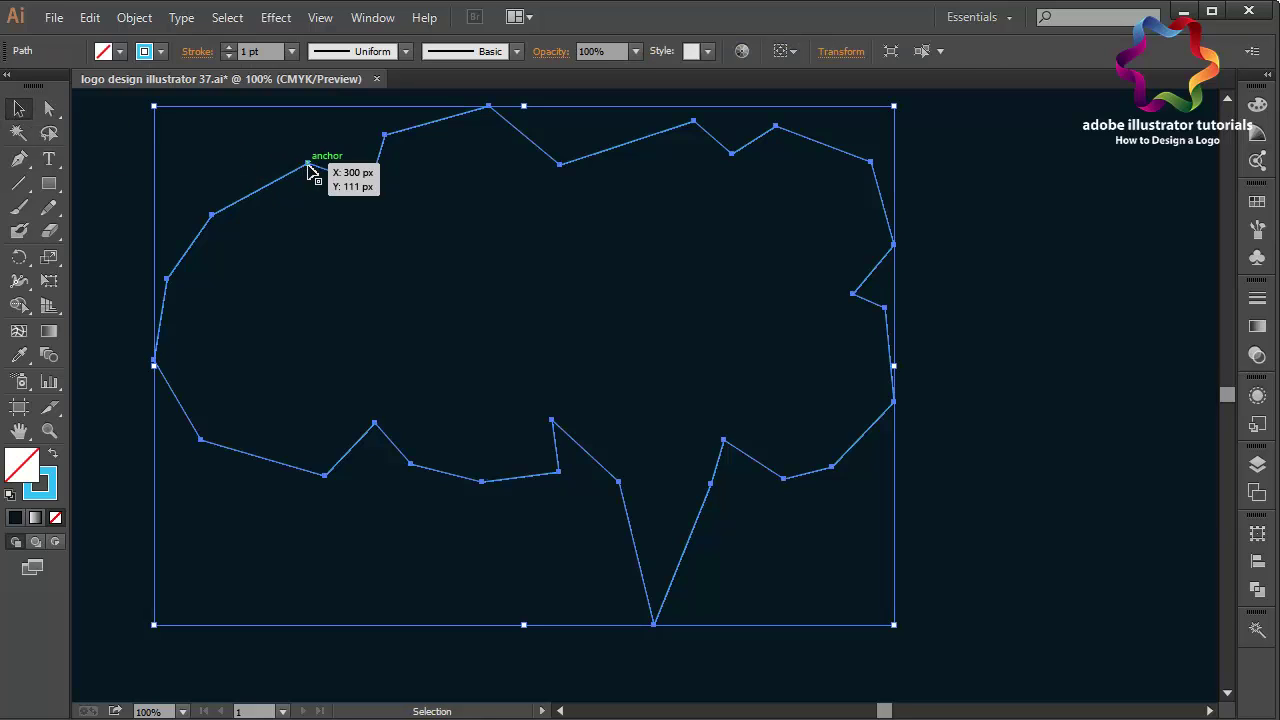
pyautogui.click(289, 52)
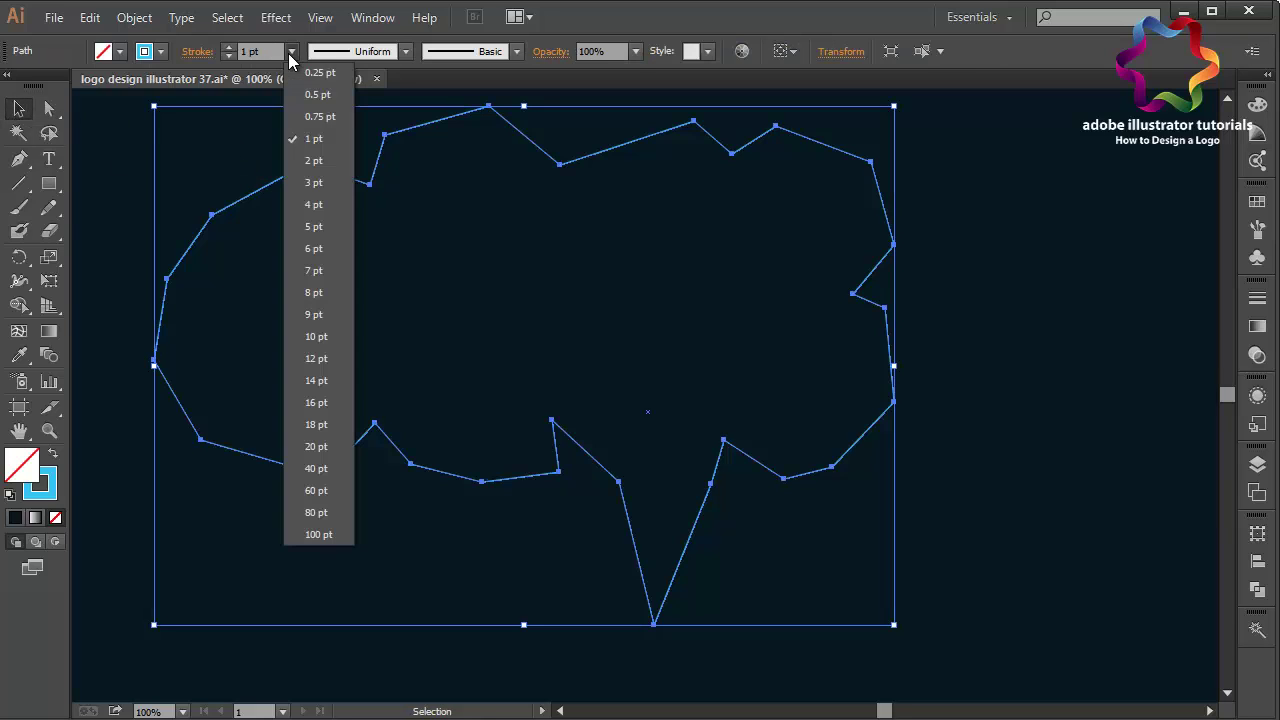
pyautogui.click(336, 200)
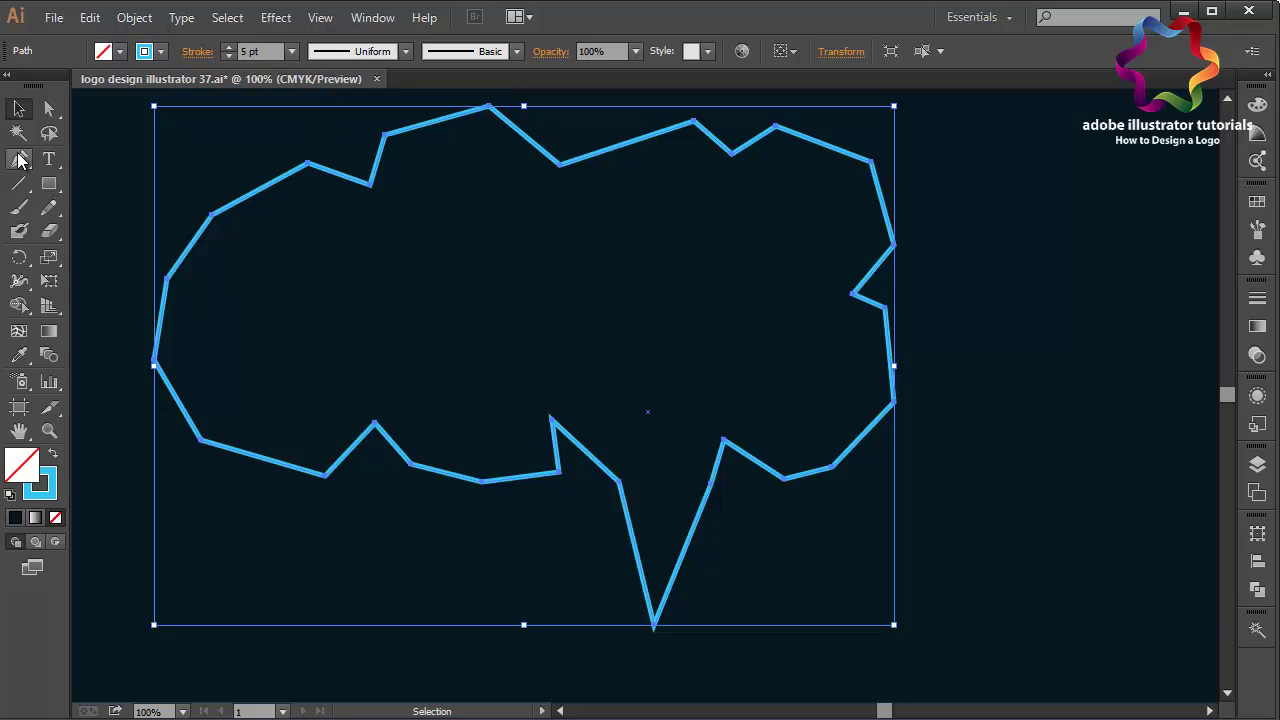
pyautogui.click(21, 161)
pyautogui.click(372, 186)
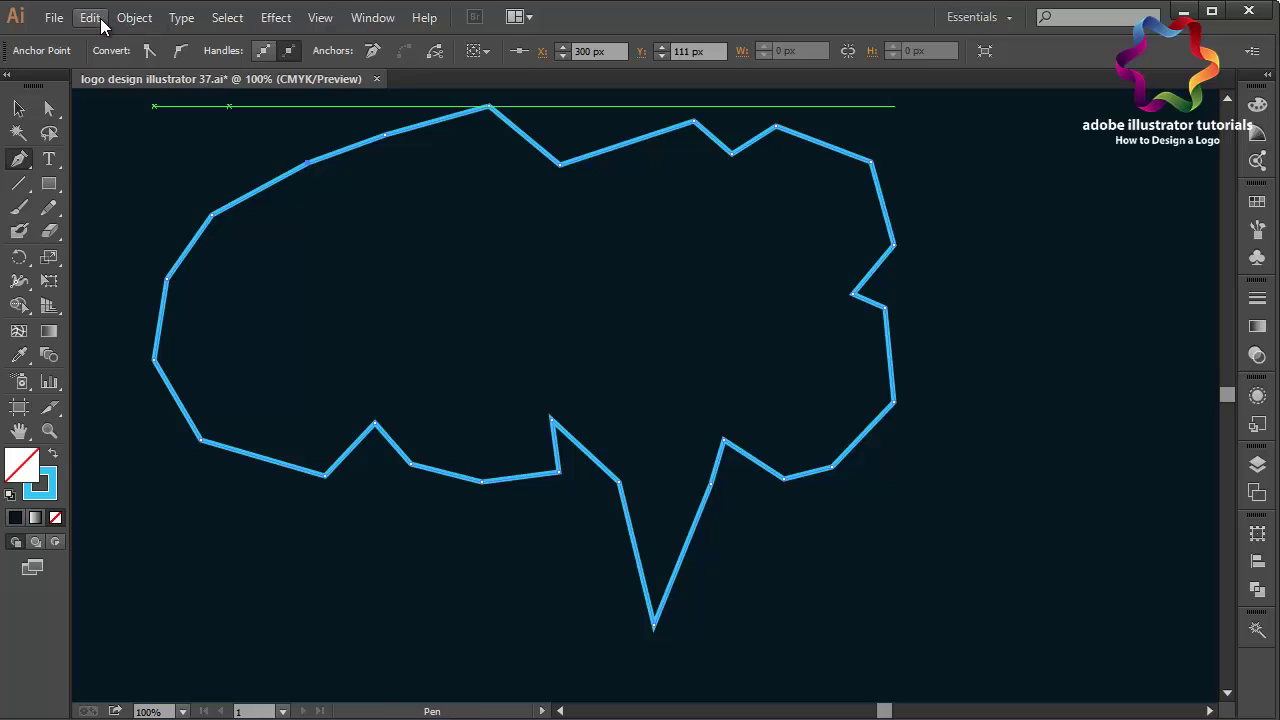
pyautogui.click(89, 17)
pyautogui.click(110, 29)
pyautogui.click(19, 108)
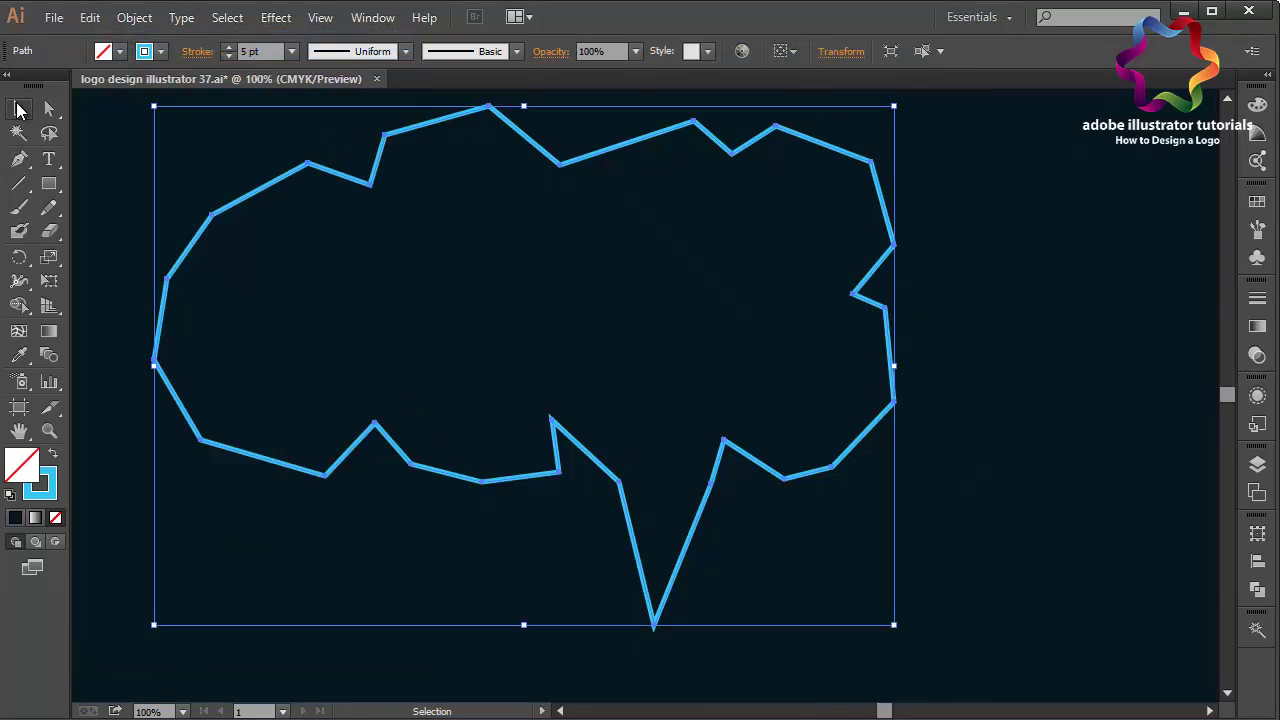
pyautogui.click(190, 150)
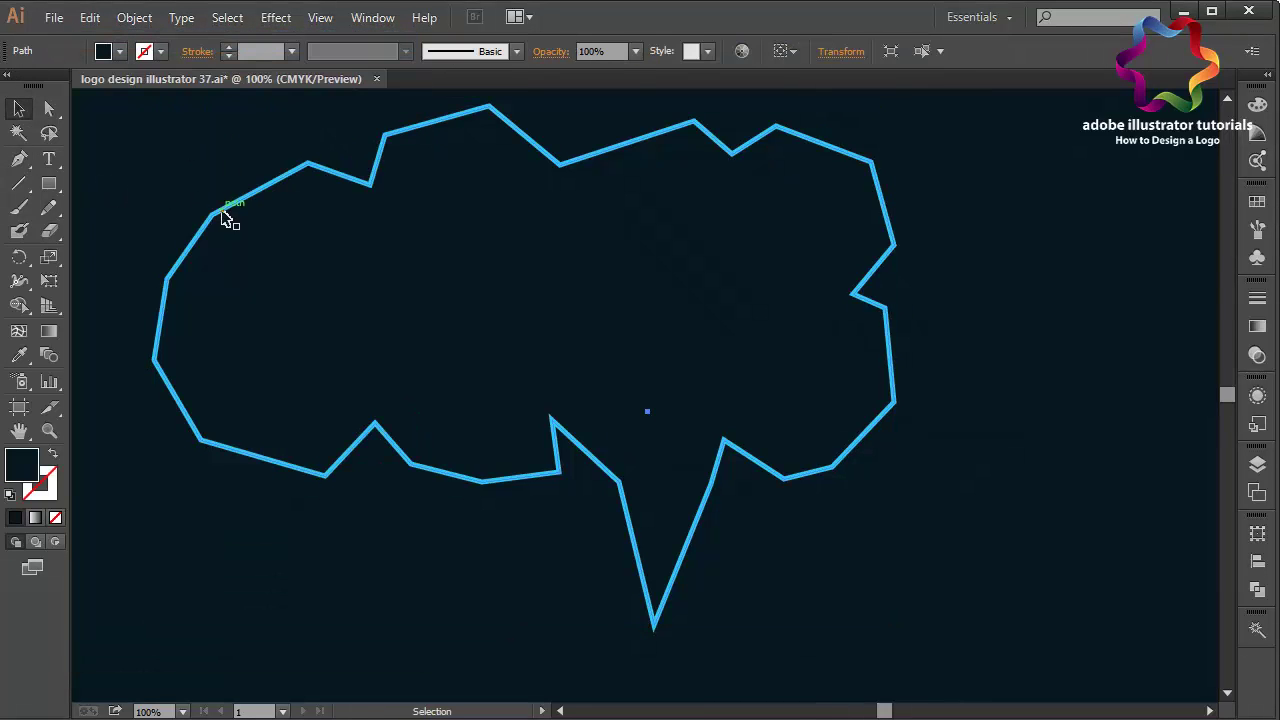
pyautogui.click(195, 246)
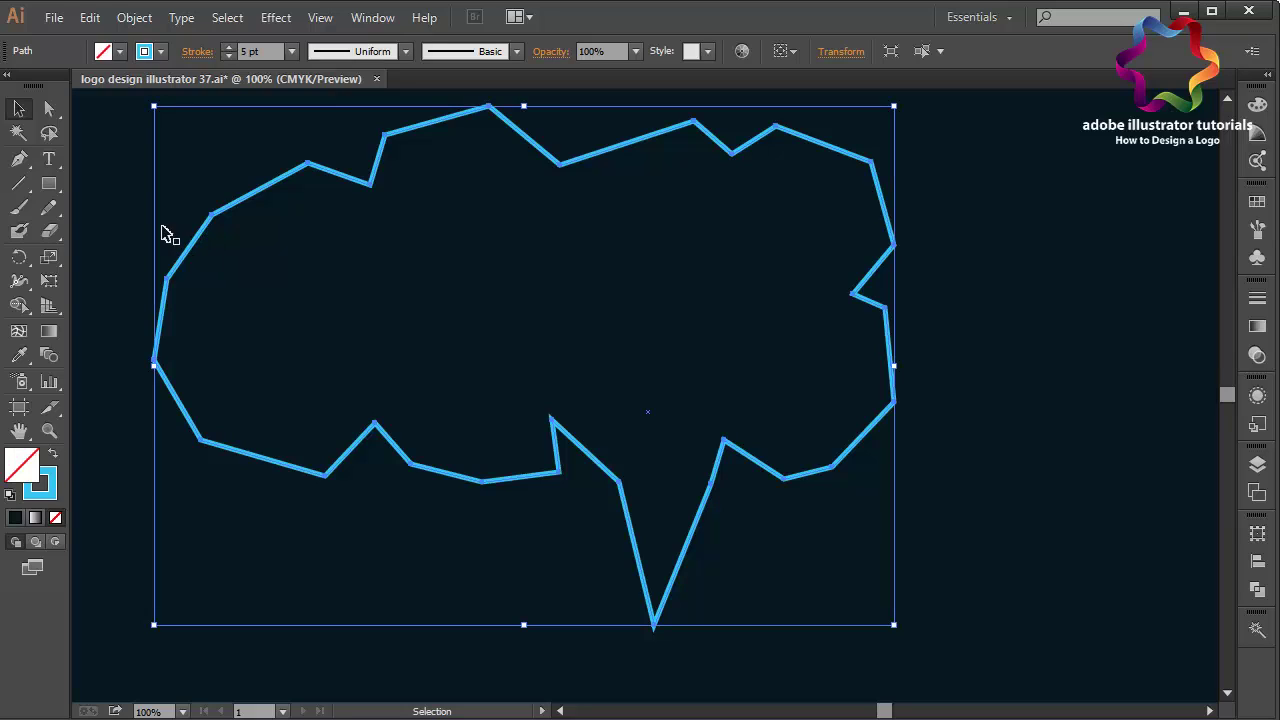
pyautogui.click(27, 166)
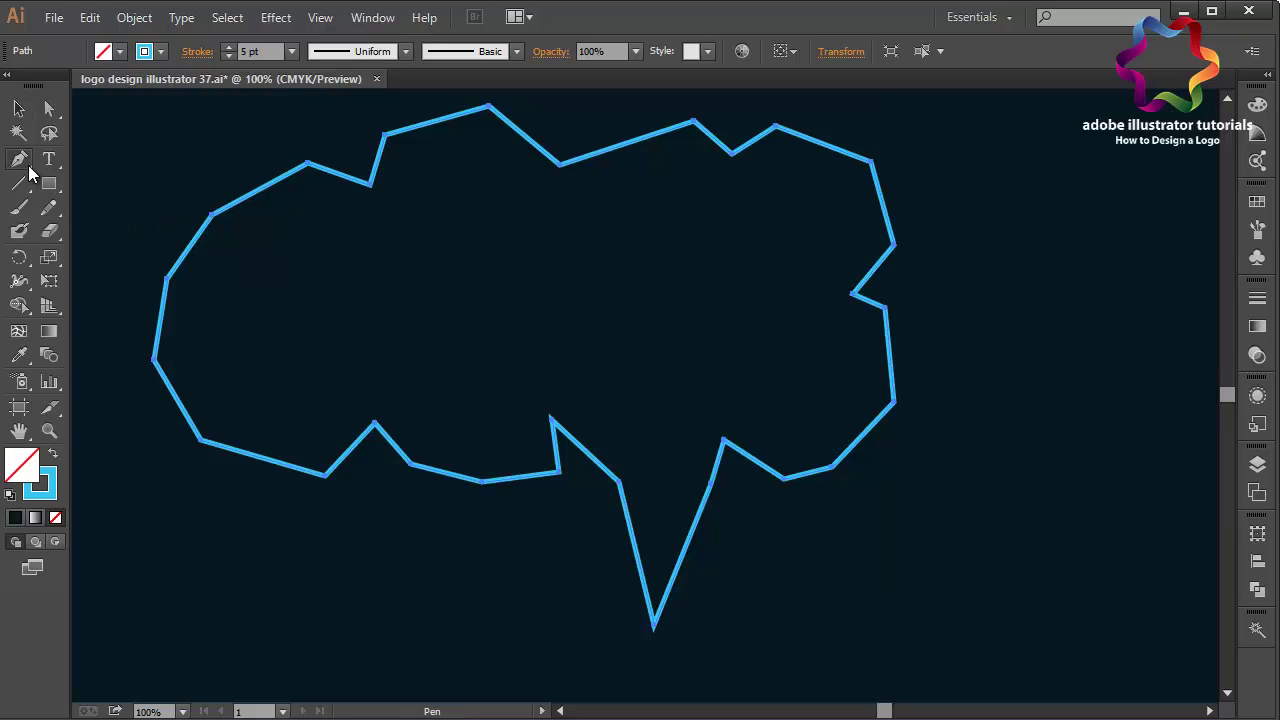
# Draw triangle lines from a lower-left interior point to the bottom and left corners.
pyautogui.click(268, 377)
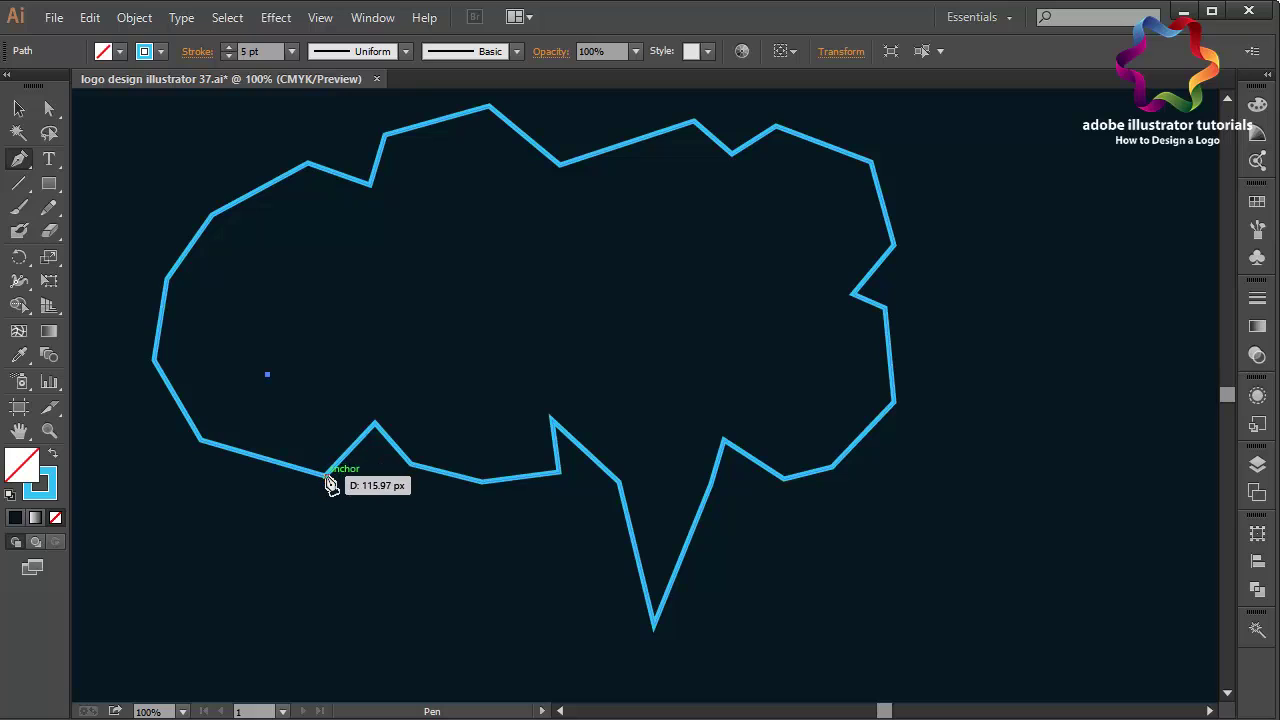
pyautogui.click(326, 474)
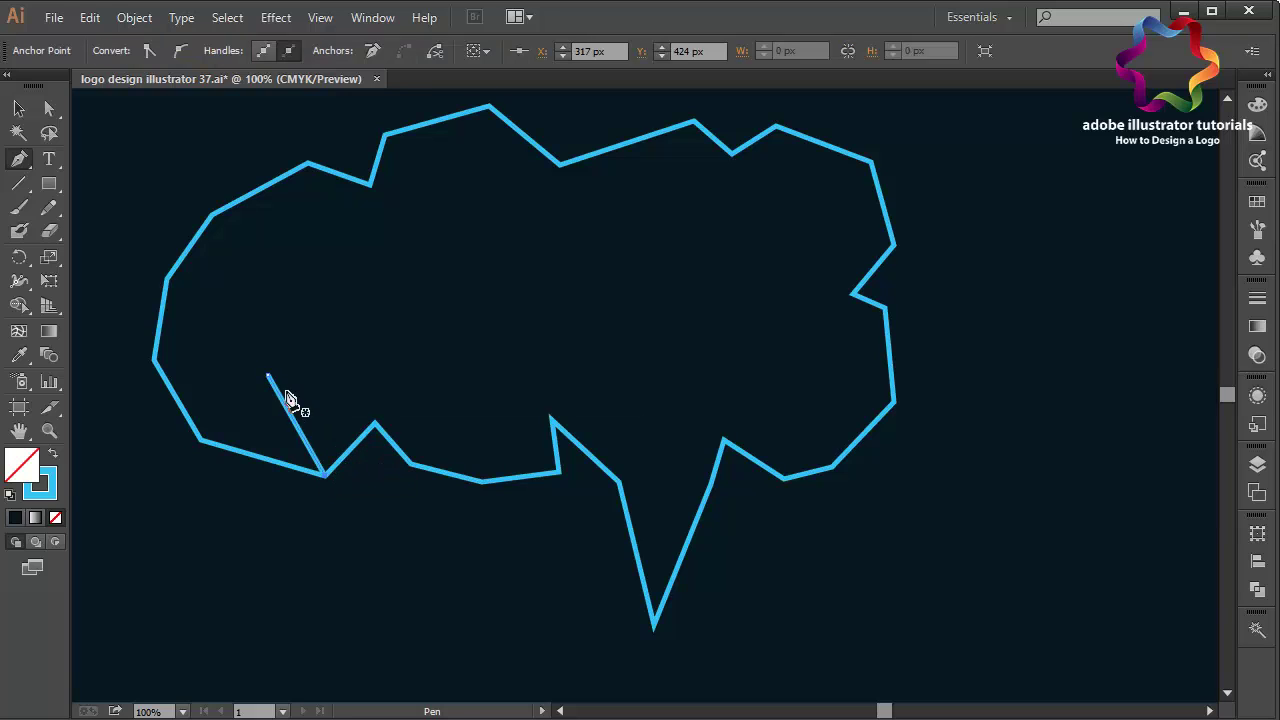
pyautogui.moveTo(200, 441); pyautogui.dragTo(272, 382)
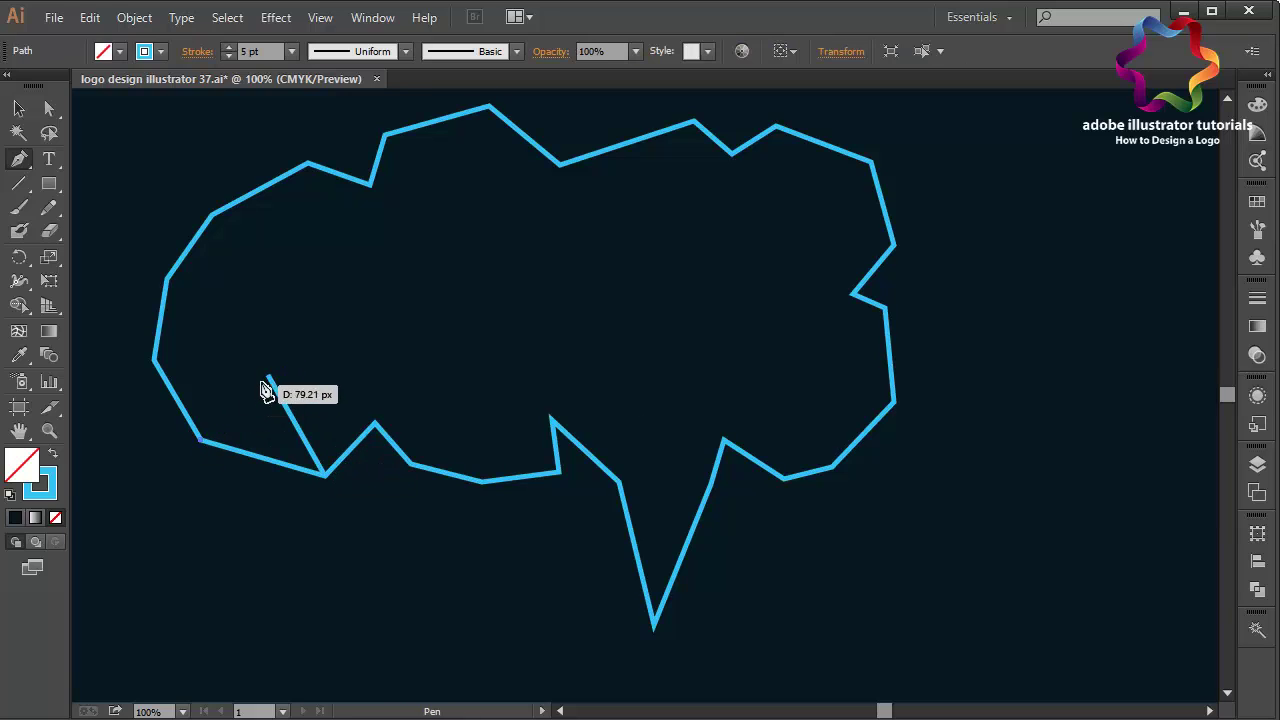
pyautogui.click(268, 377)
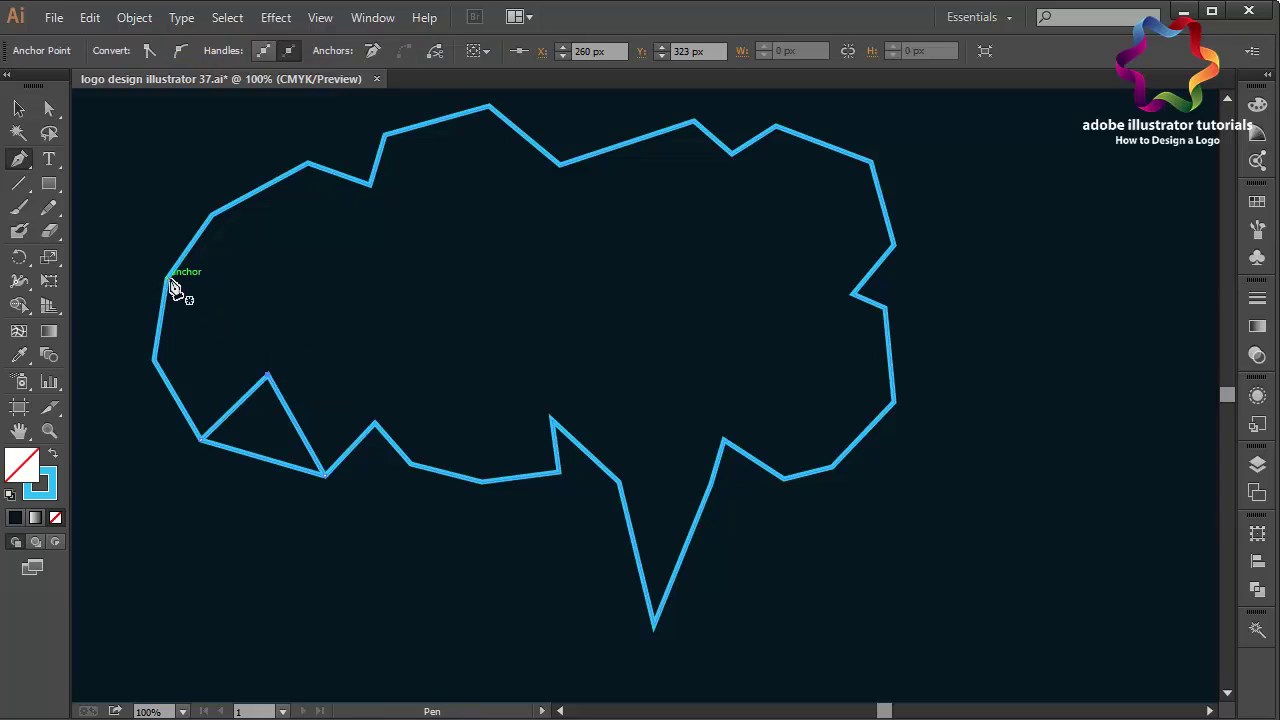
pyautogui.click(156, 360)
pyautogui.moveTo(207, 362); pyautogui.dragTo(272, 383)
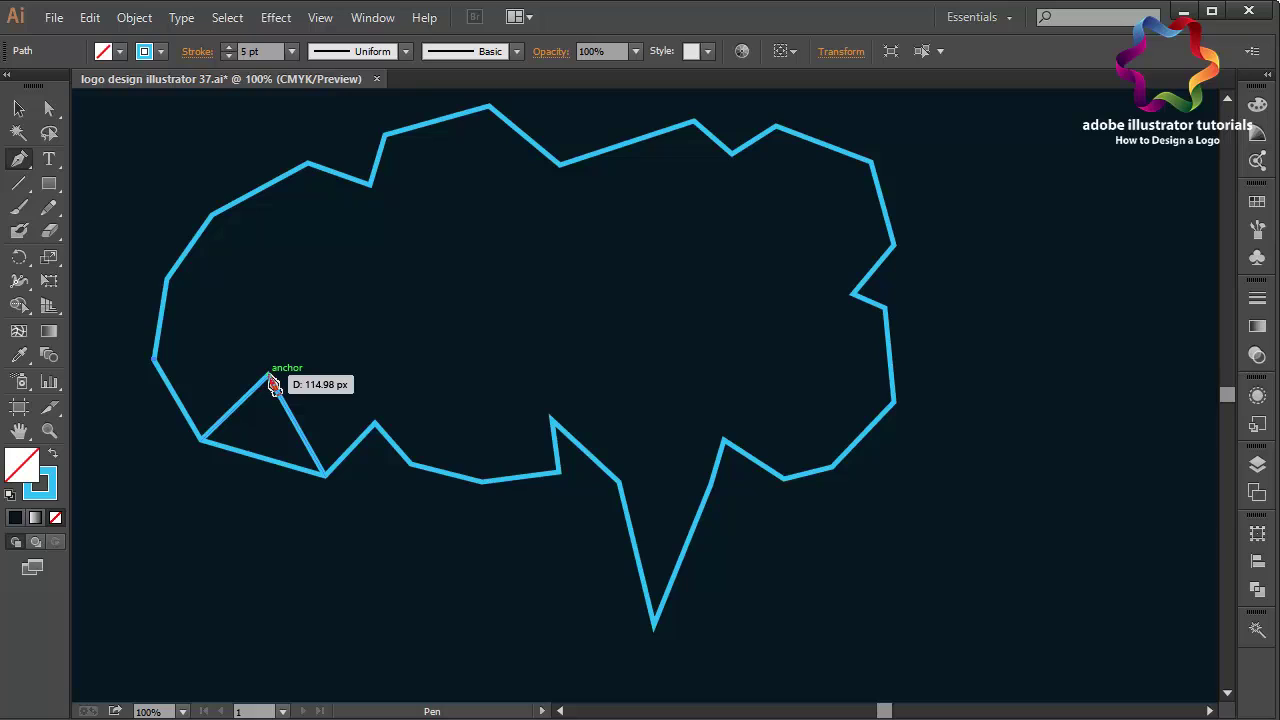
pyautogui.click(271, 382)
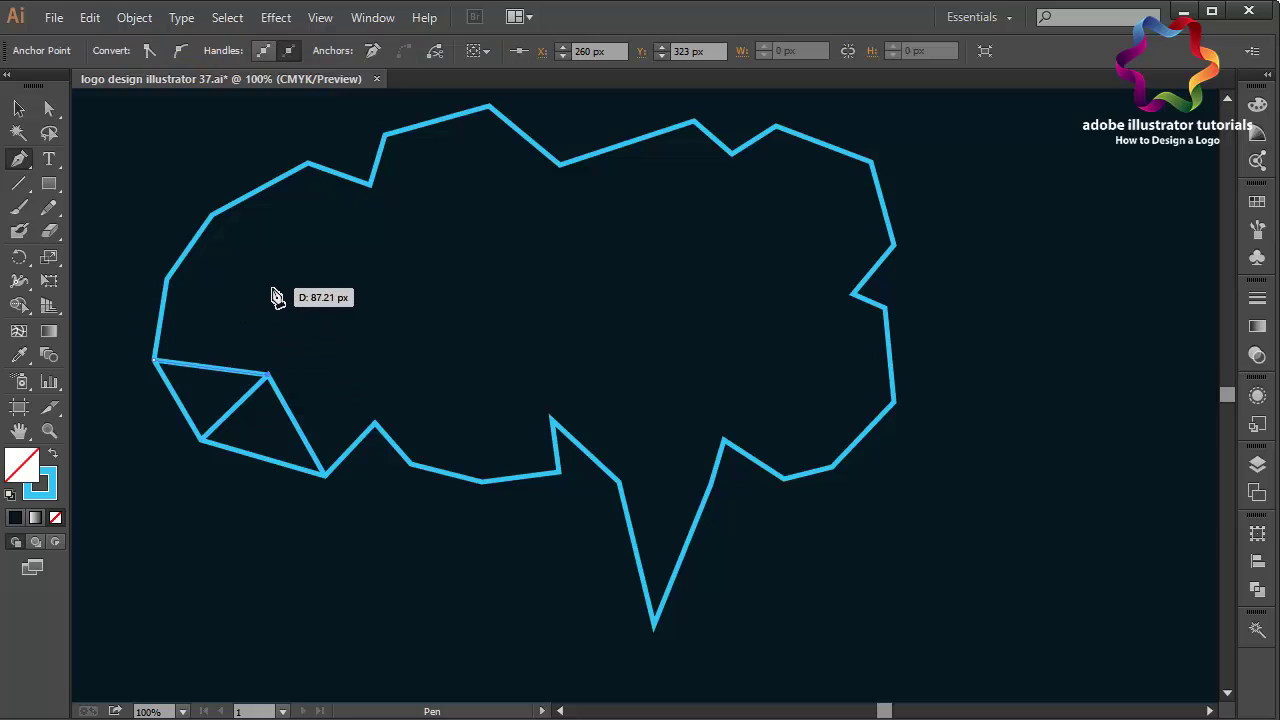
# Link the upper-left corners and a new upper interior point into the triangle fan.
pyautogui.click(168, 281)
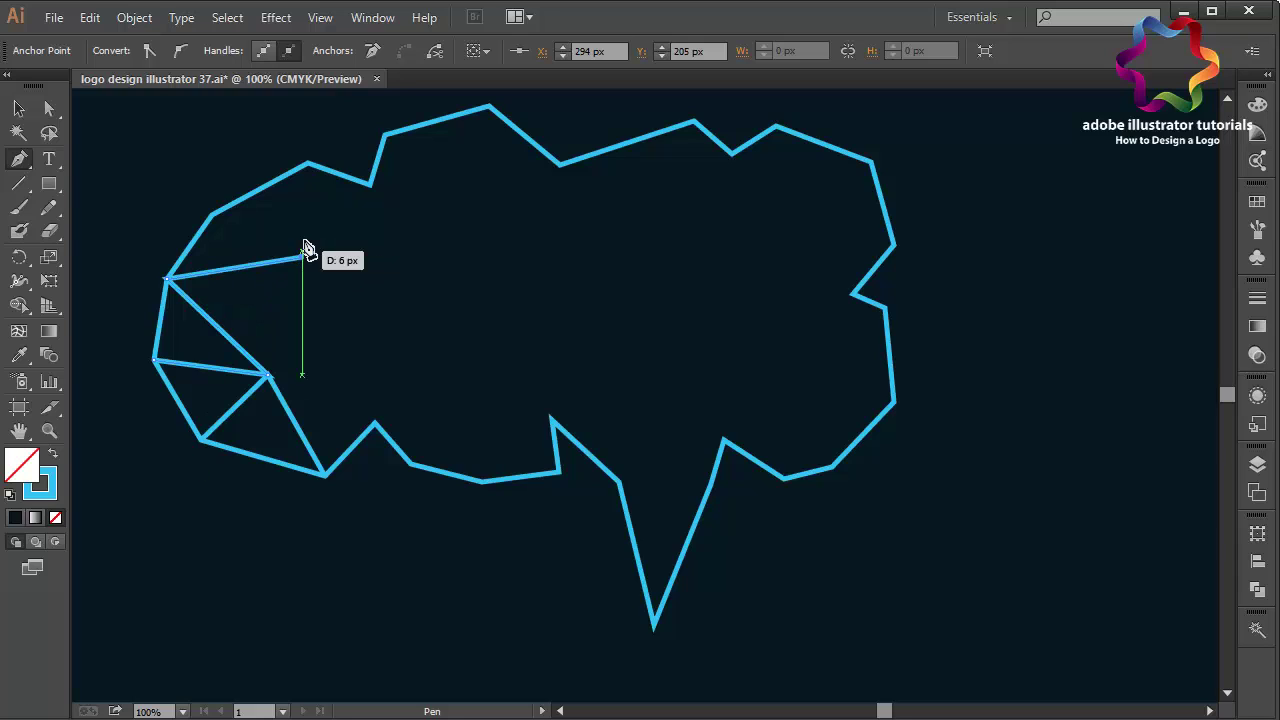
pyautogui.click(214, 216)
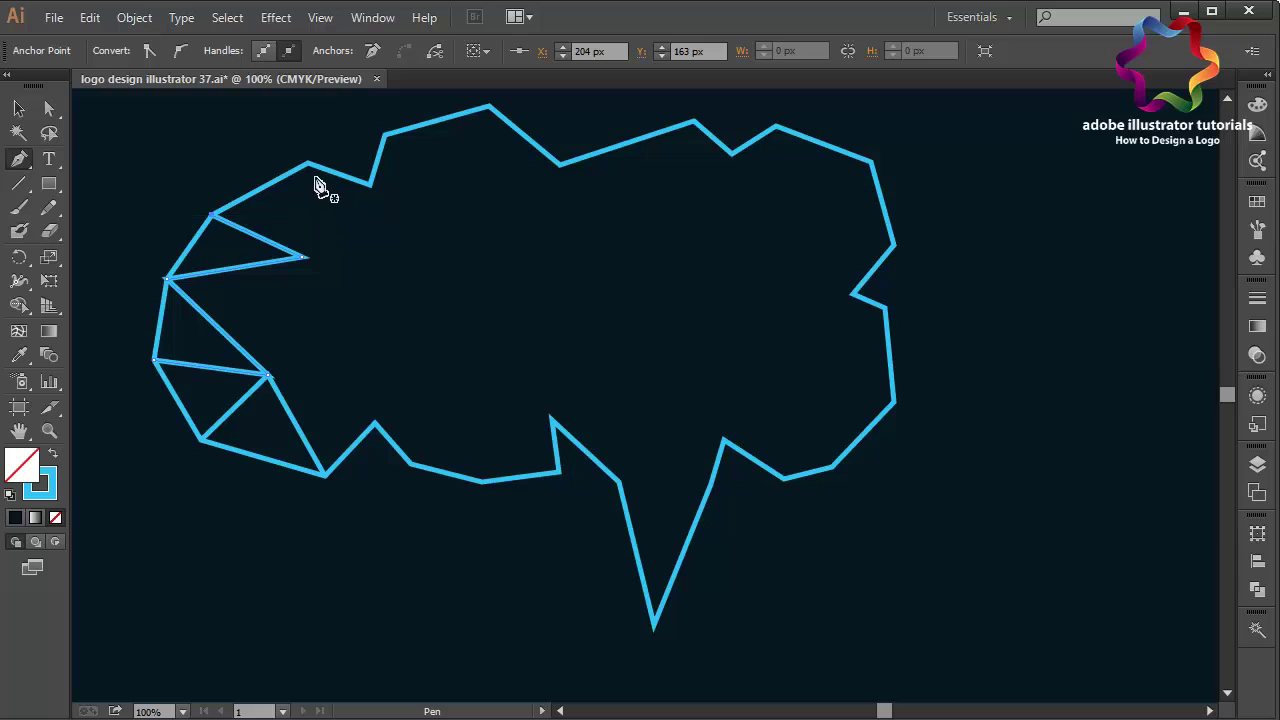
pyautogui.click(309, 165)
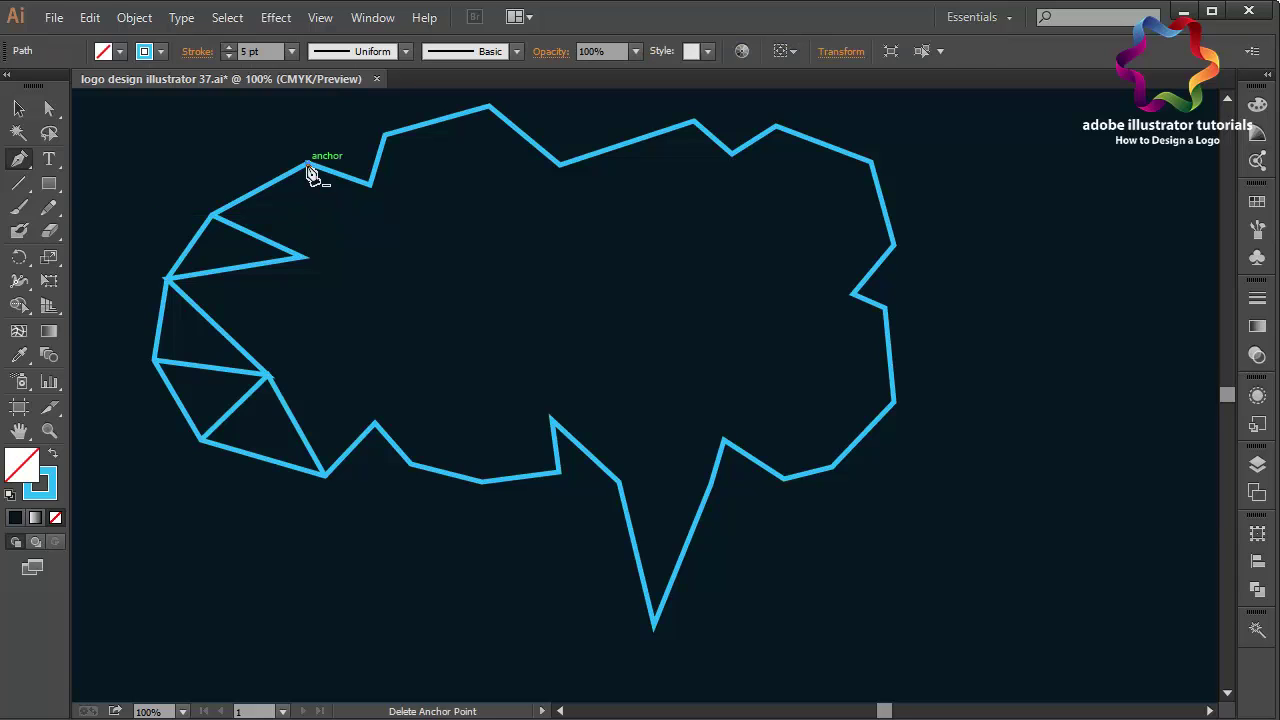
pyautogui.click(308, 258)
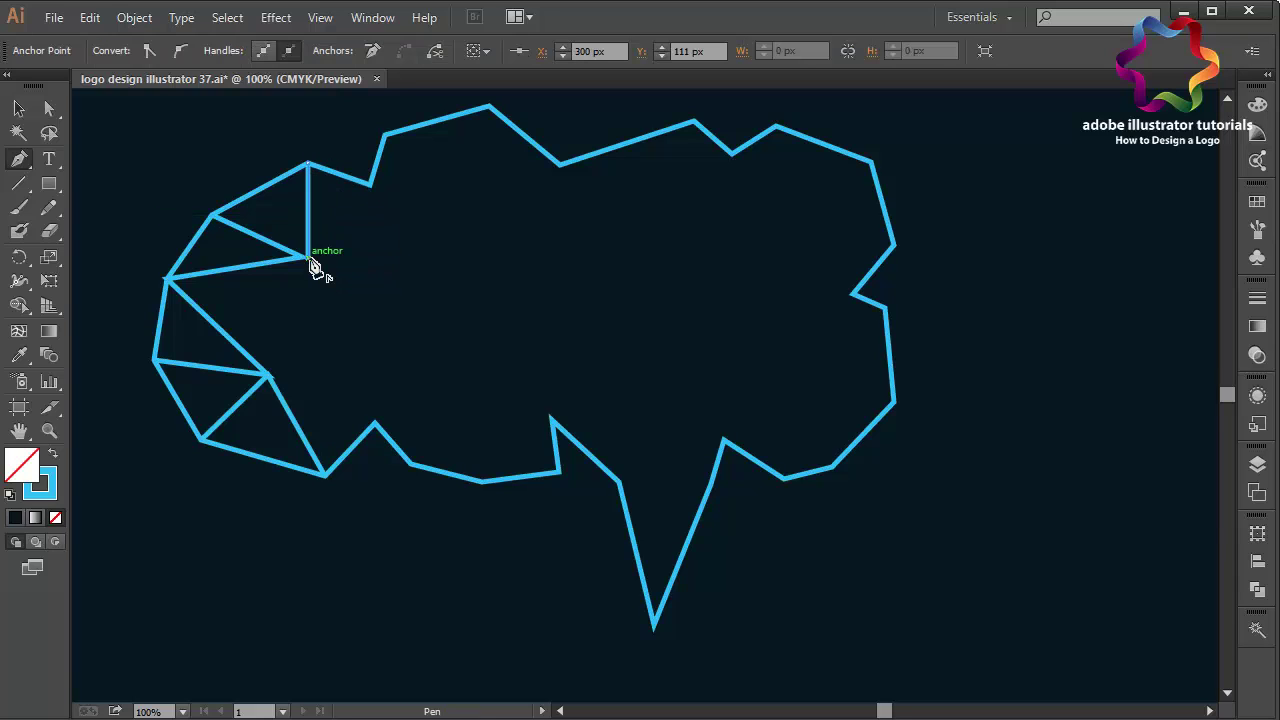
pyautogui.click(269, 377)
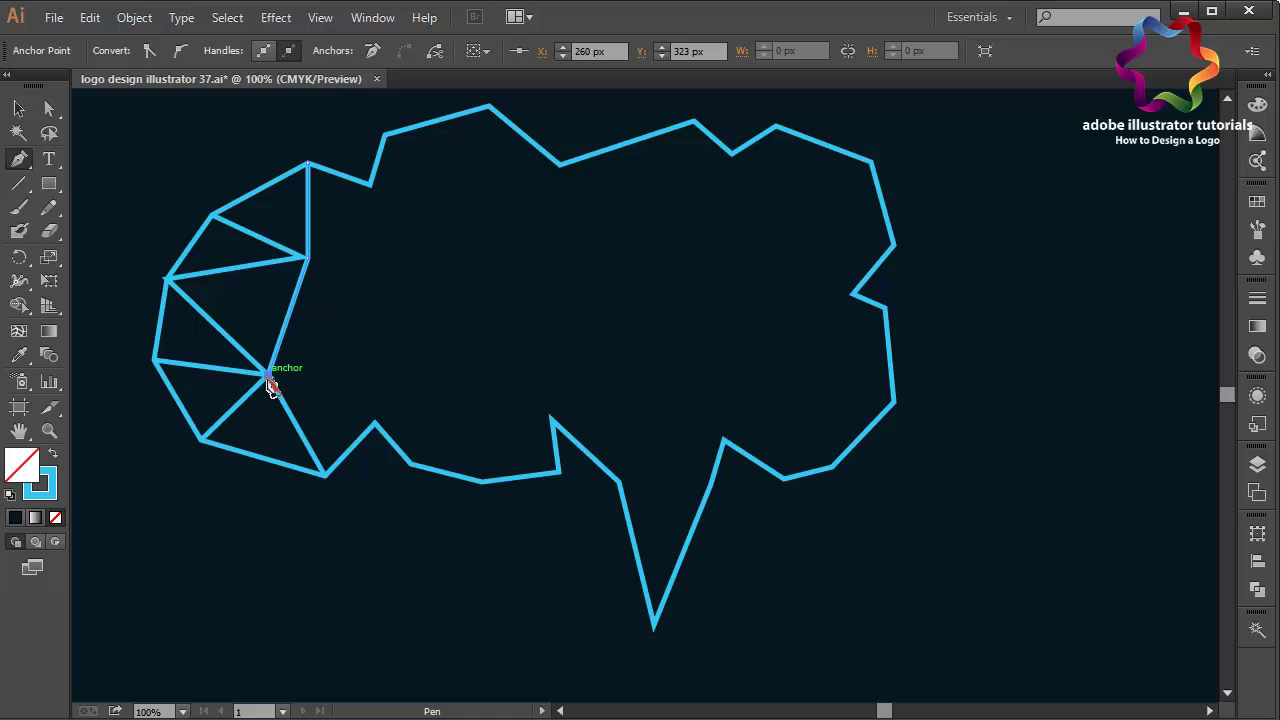
pyautogui.click(376, 422)
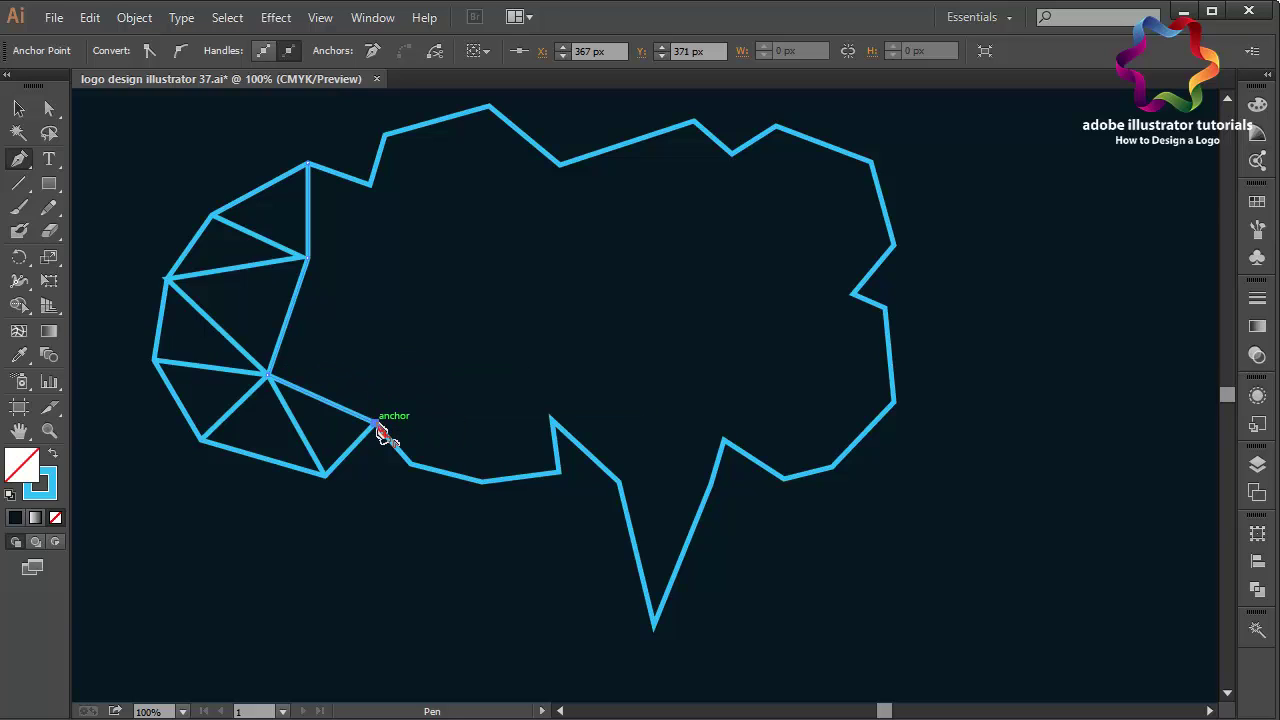
pyautogui.click(423, 344)
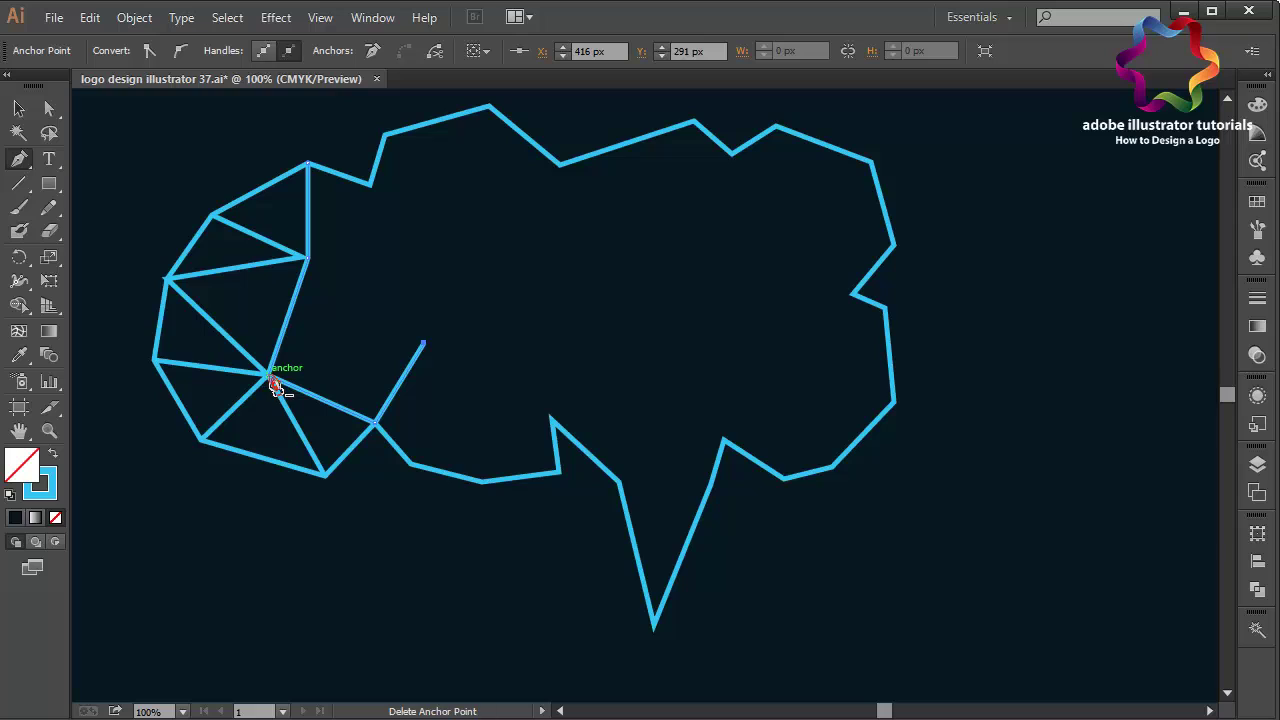
# Connect the new interior points to the top-edge corner and the central hub.
pyautogui.click(373, 190)
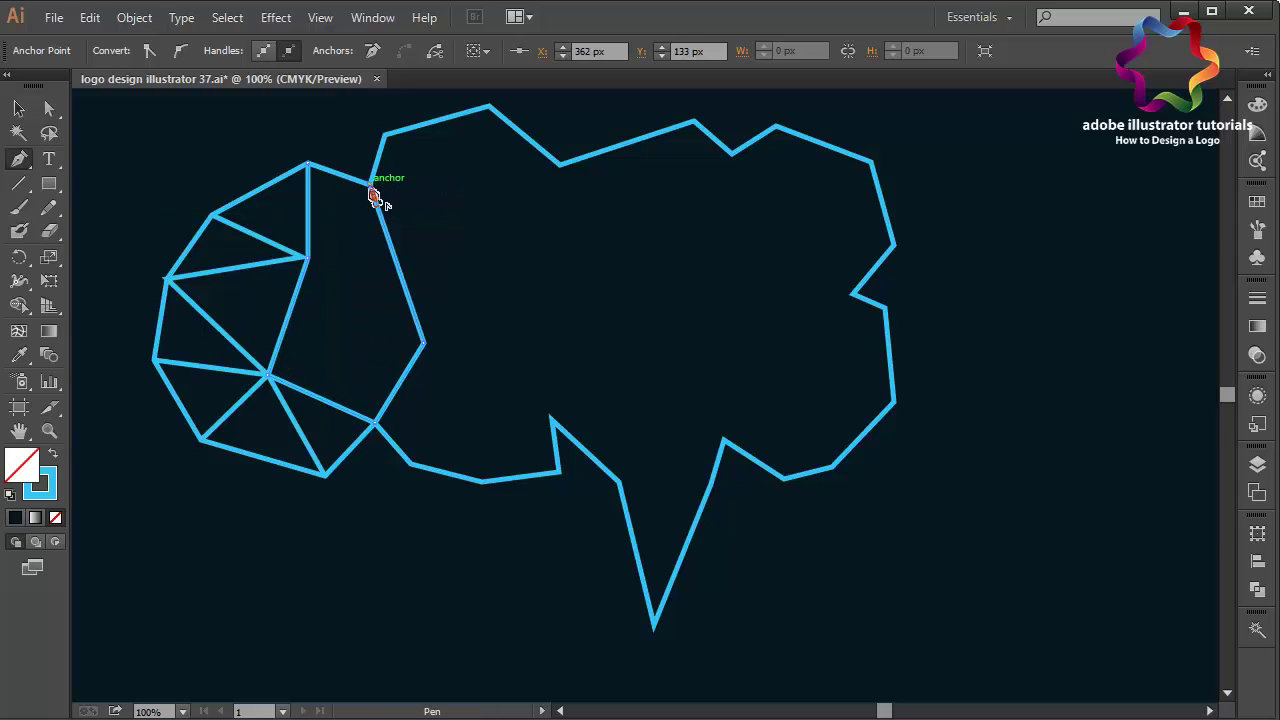
pyautogui.click(344, 285)
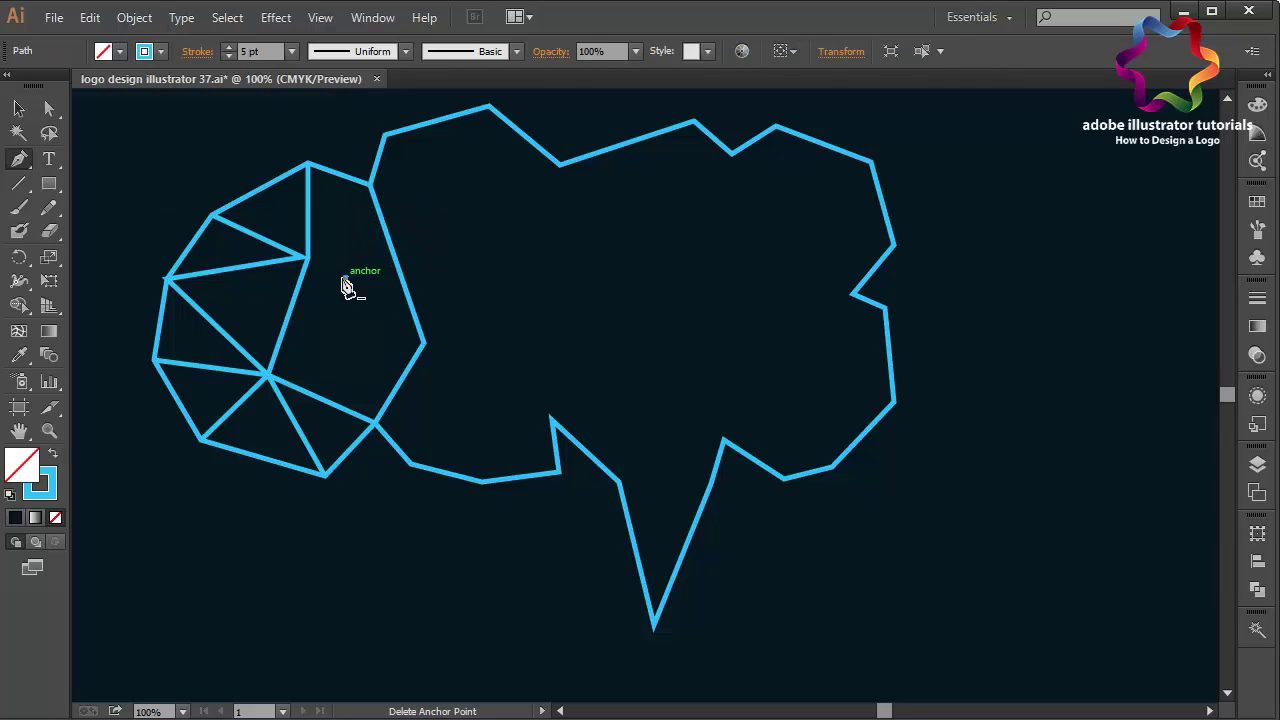
pyautogui.keyDown('ctrl'); pyautogui.click(344, 285); pyautogui.keyUp('ctrl')
pyautogui.click(307, 260)
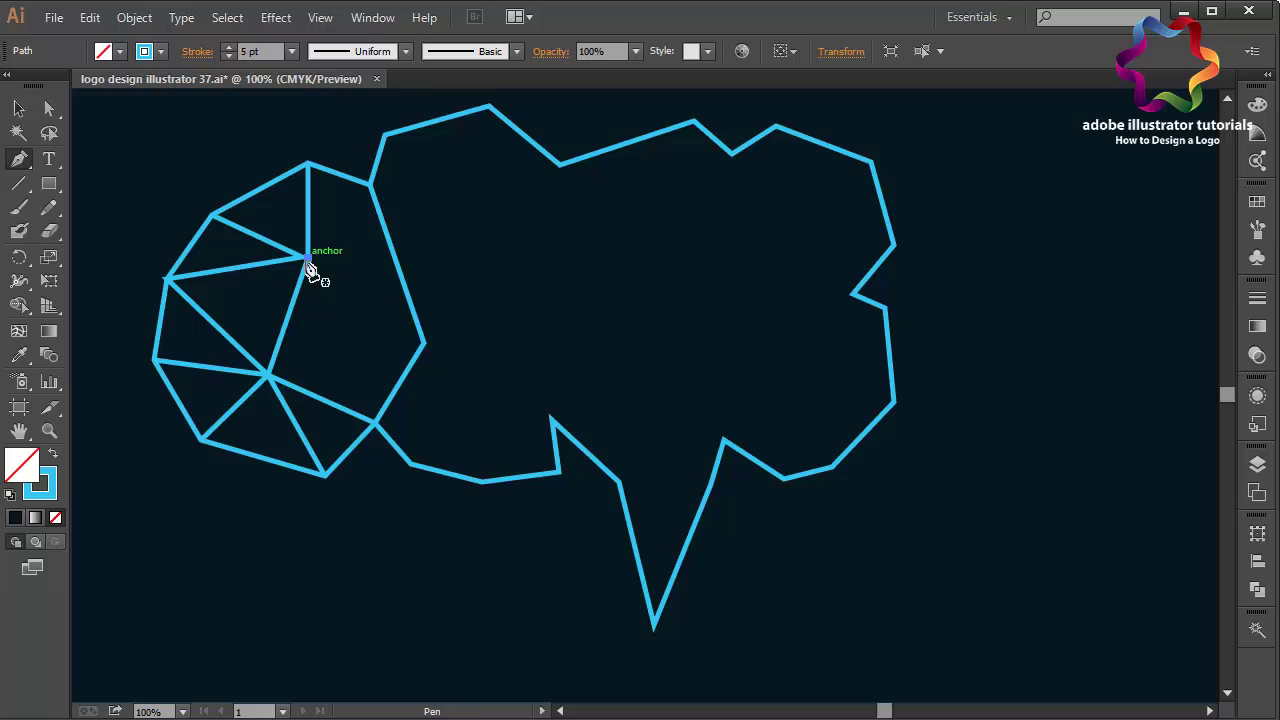
pyautogui.click(424, 340)
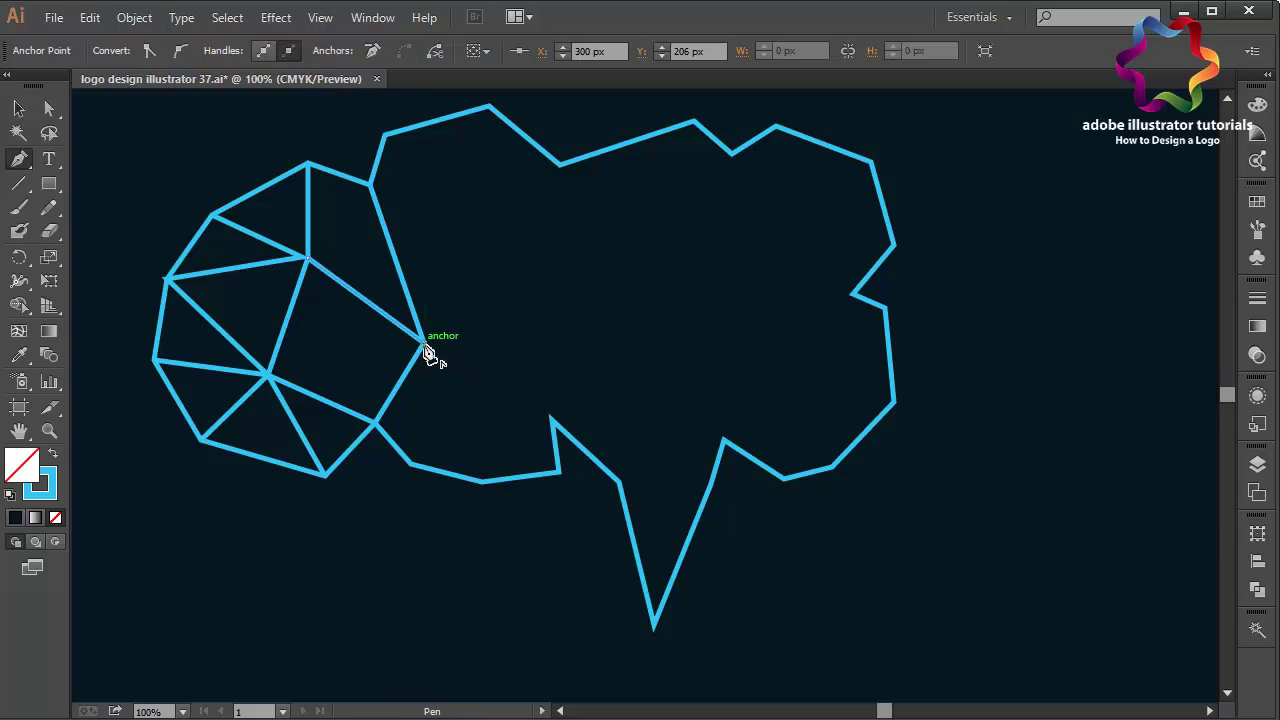
pyautogui.click(270, 376)
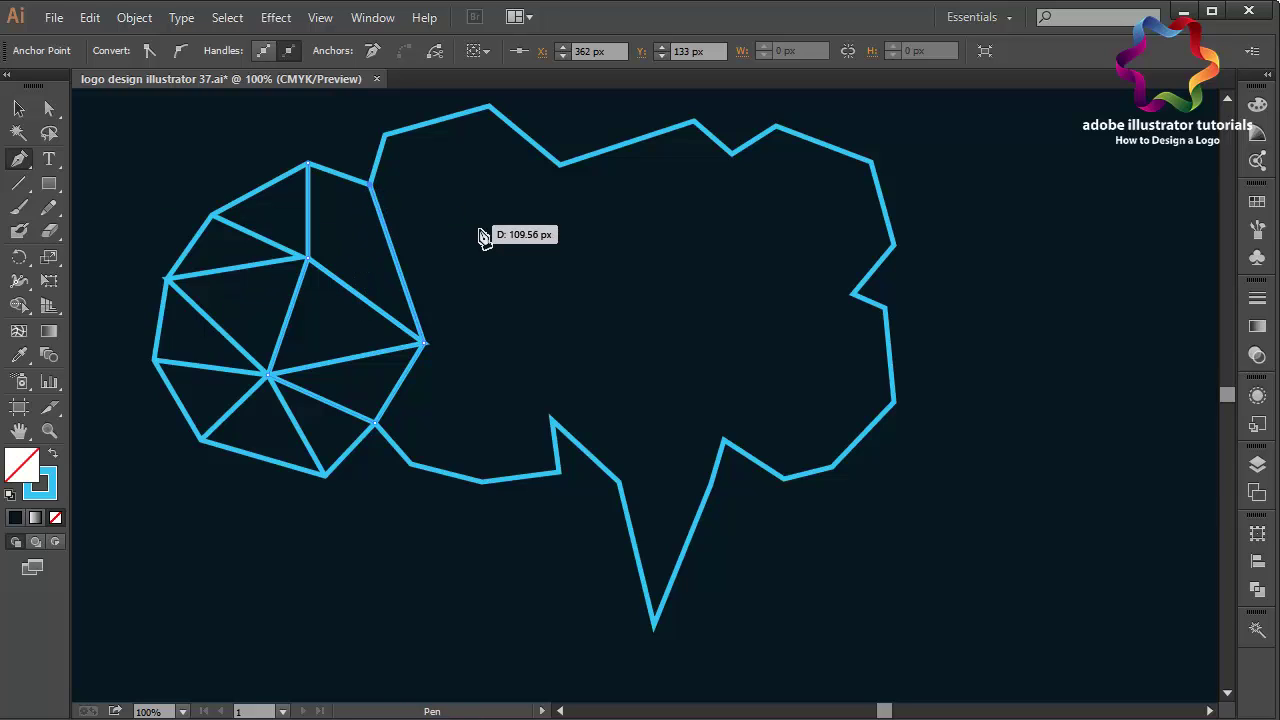
# Draw a narrow triangle from the upper-left edge into the interior, undoing a stray point.
pyautogui.moveTo(375, 192)
pyautogui.mouseDown()
pyautogui.moveTo(486, 250)
pyautogui.moveTo(493, 205)
pyautogui.mouseUp()
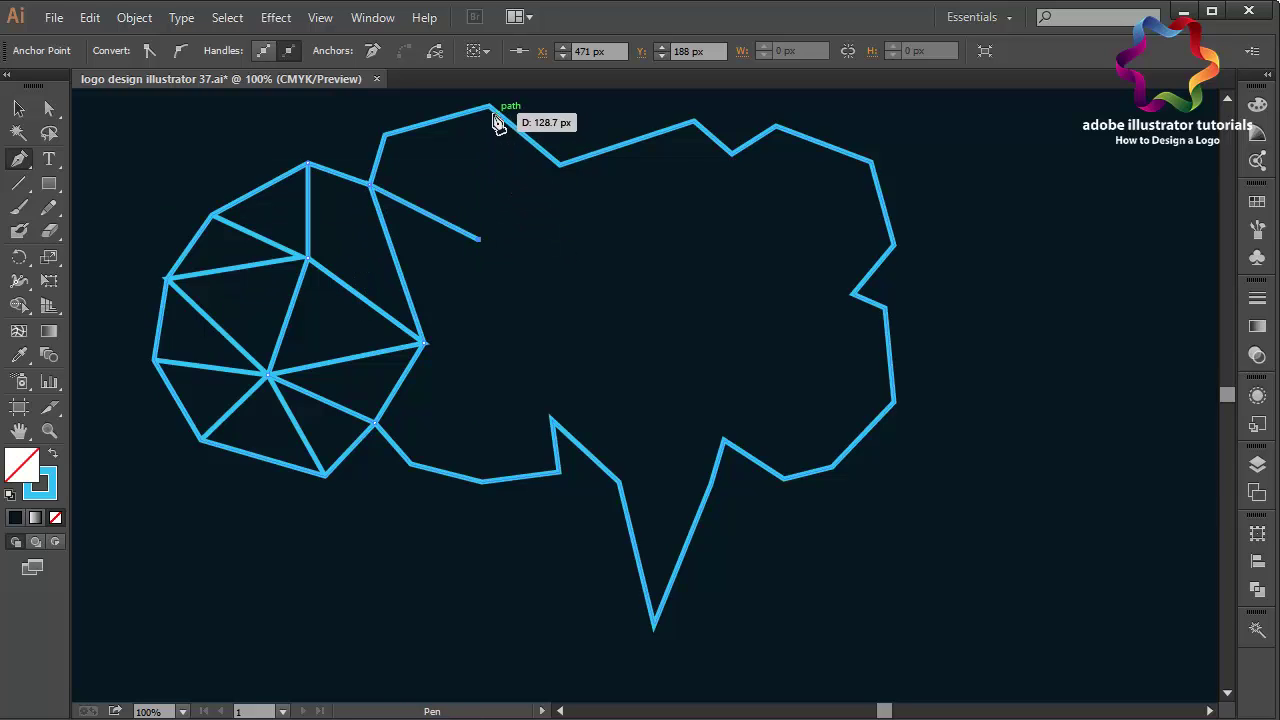
pyautogui.click(386, 134)
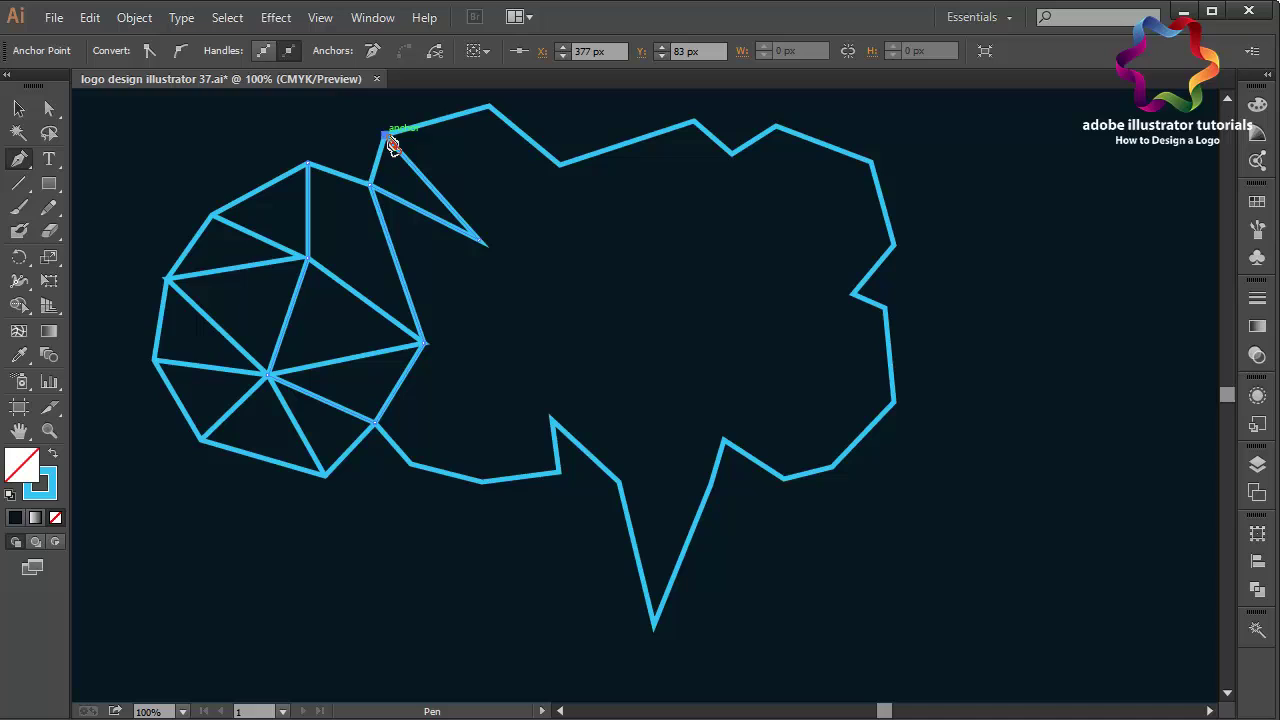
pyautogui.click(489, 106)
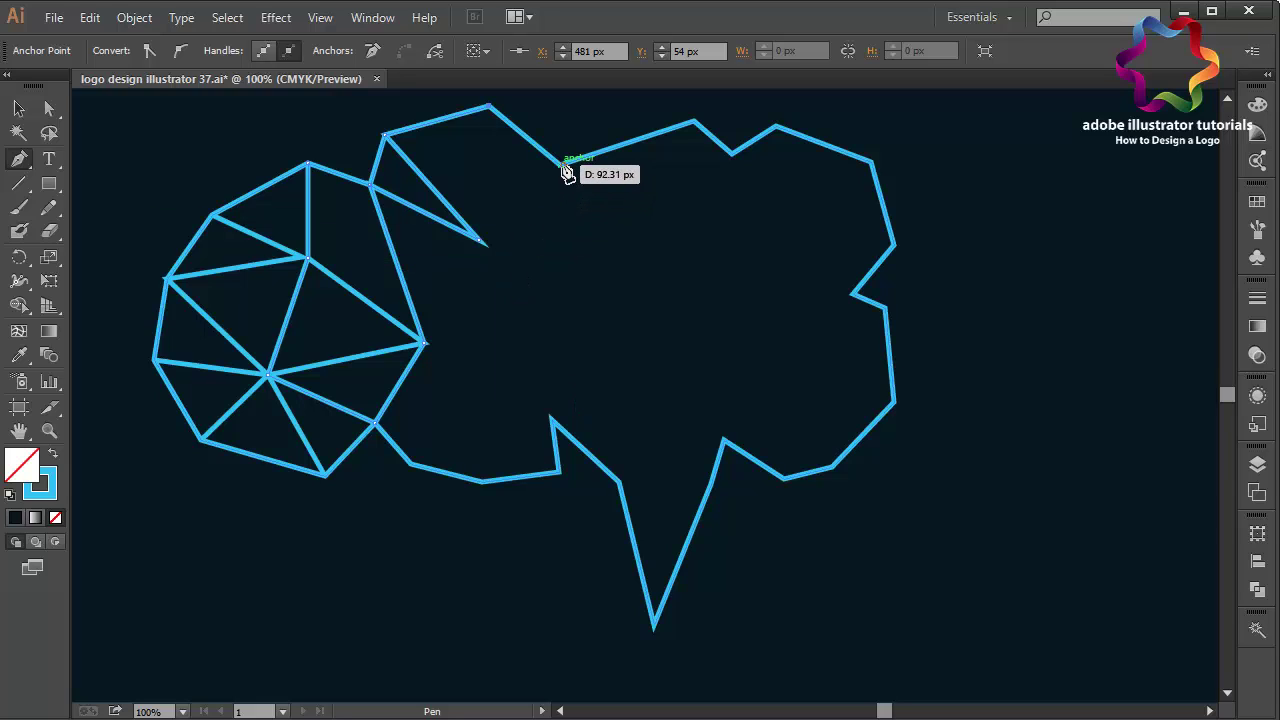
pyautogui.hotkey('ctrl', 'z')
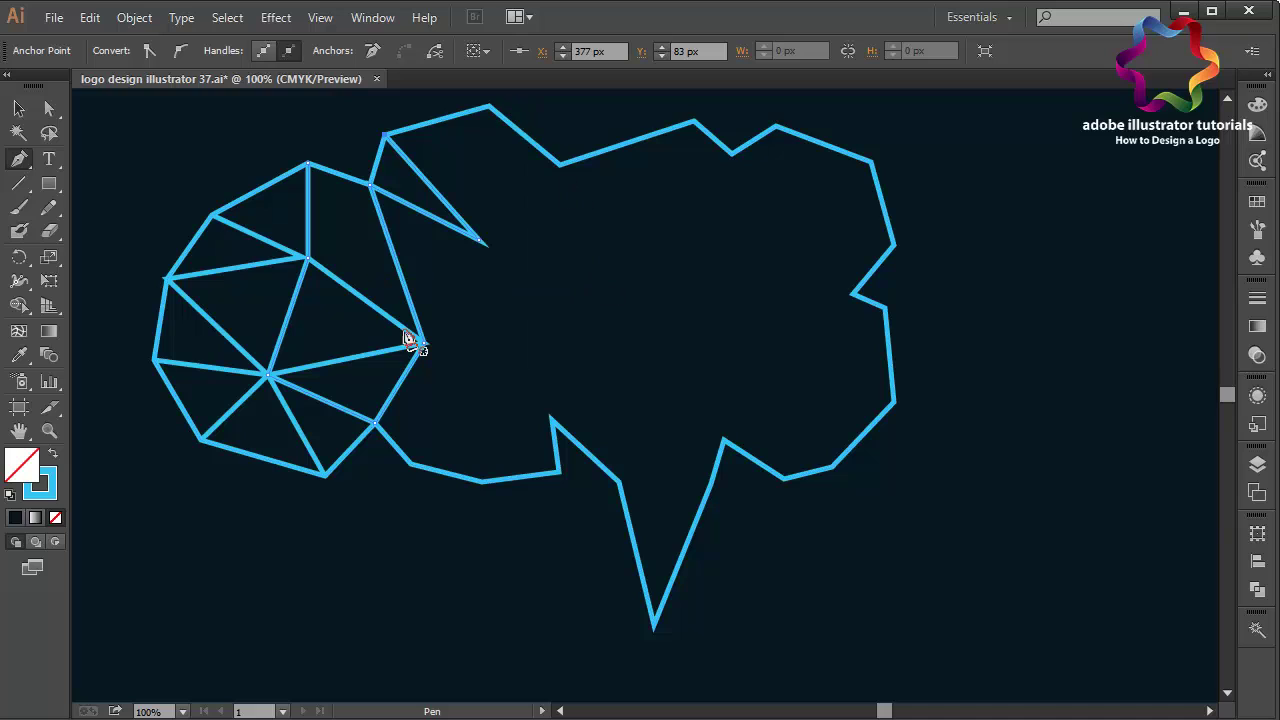
pyautogui.click(411, 468)
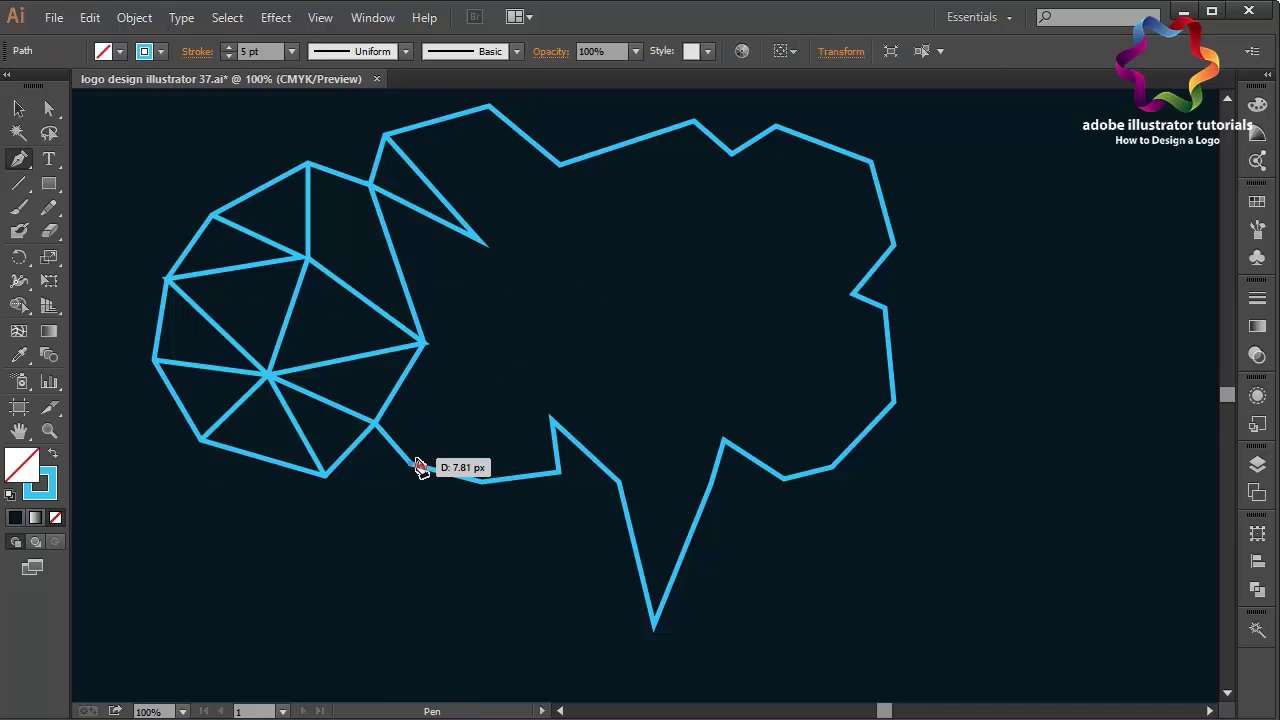
# Fan triangle lines from the central vertex to the thin triangle's tip and bottom vertices.
pyautogui.click(424, 345)
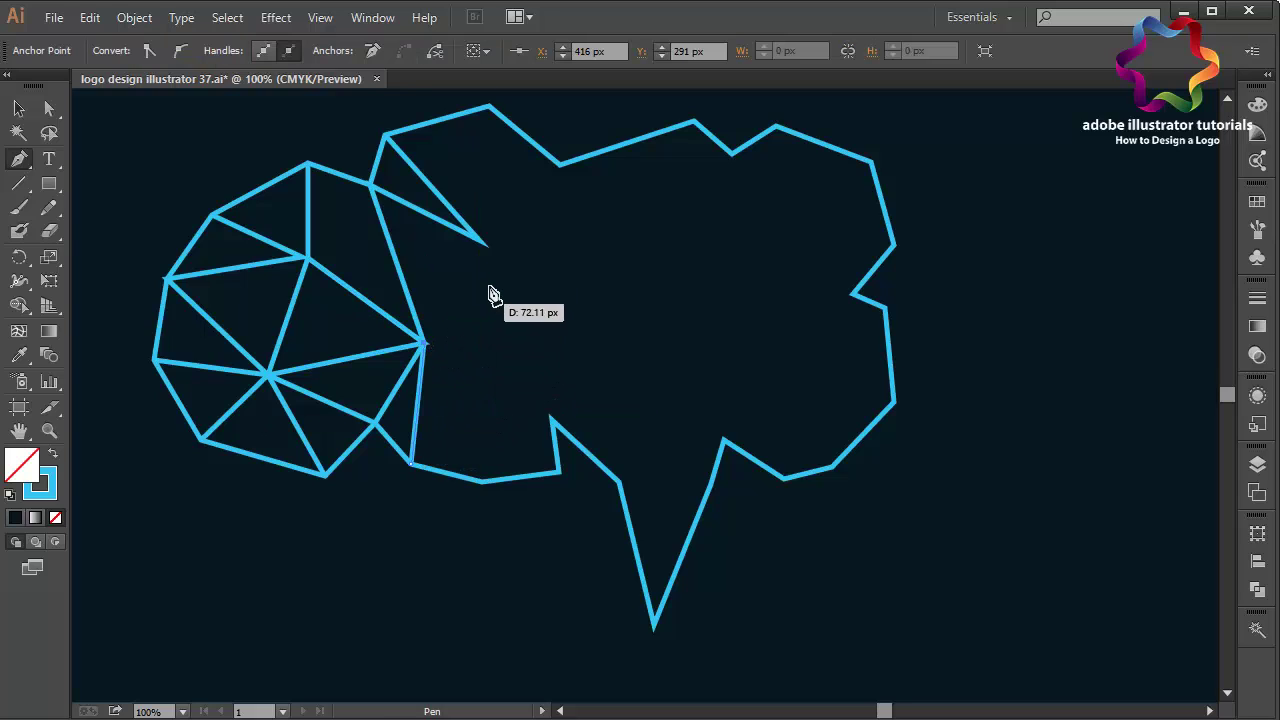
pyautogui.click(484, 245)
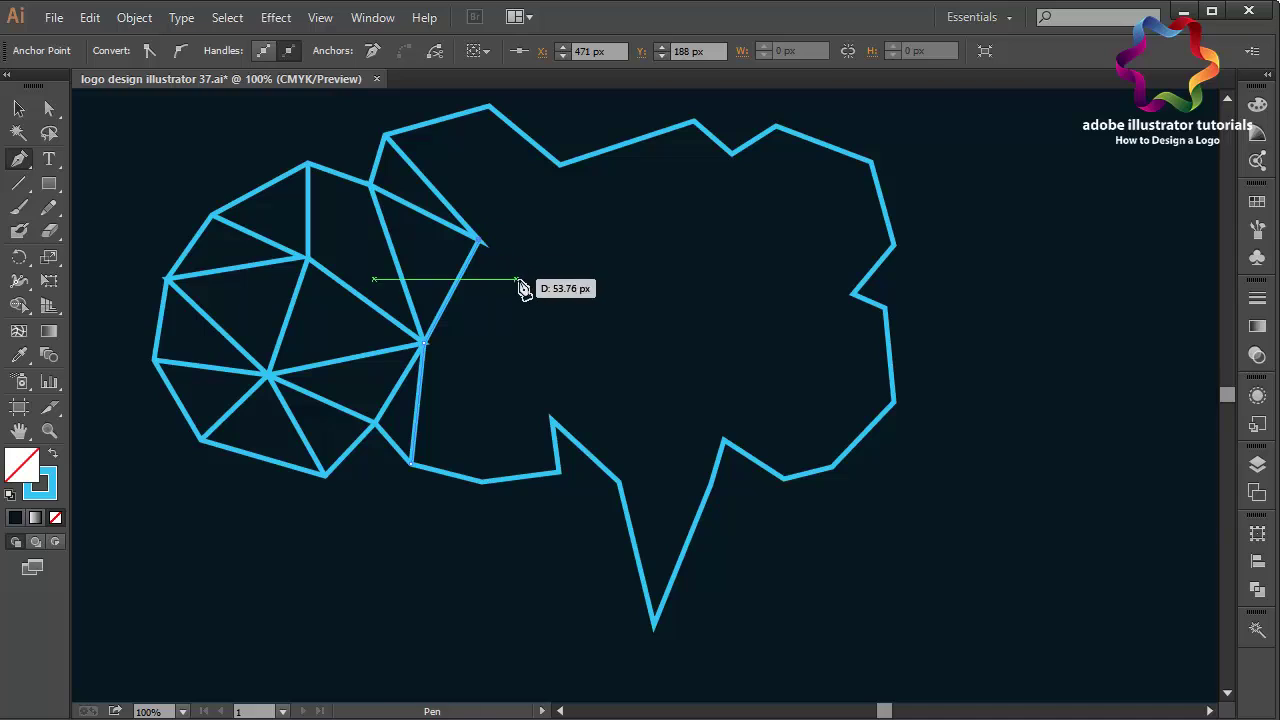
pyautogui.click(570, 308)
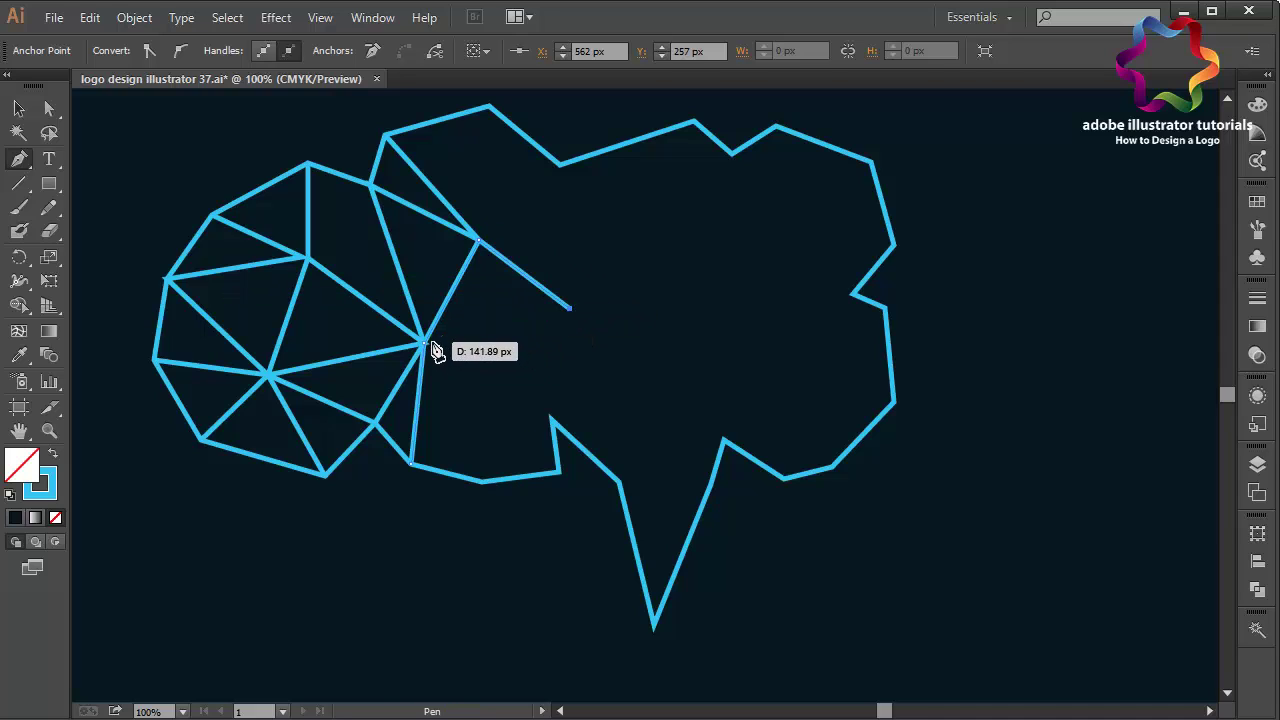
pyautogui.click(424, 344)
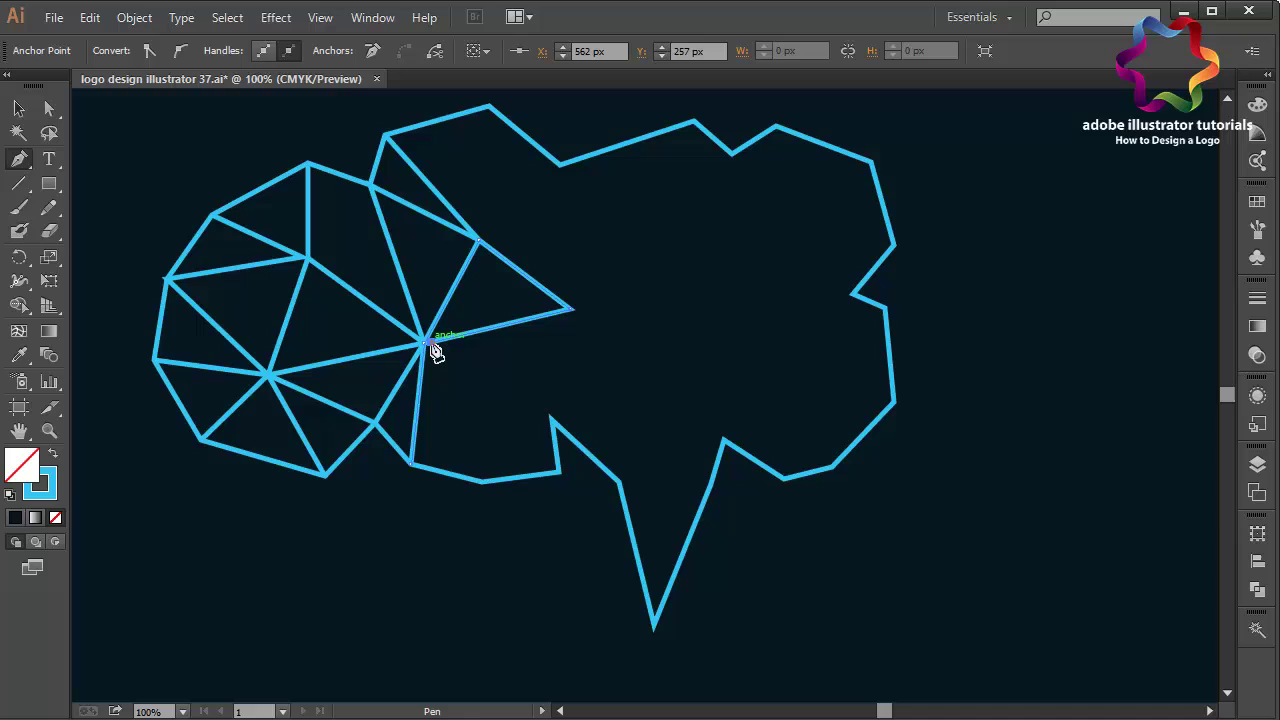
pyautogui.click(481, 479)
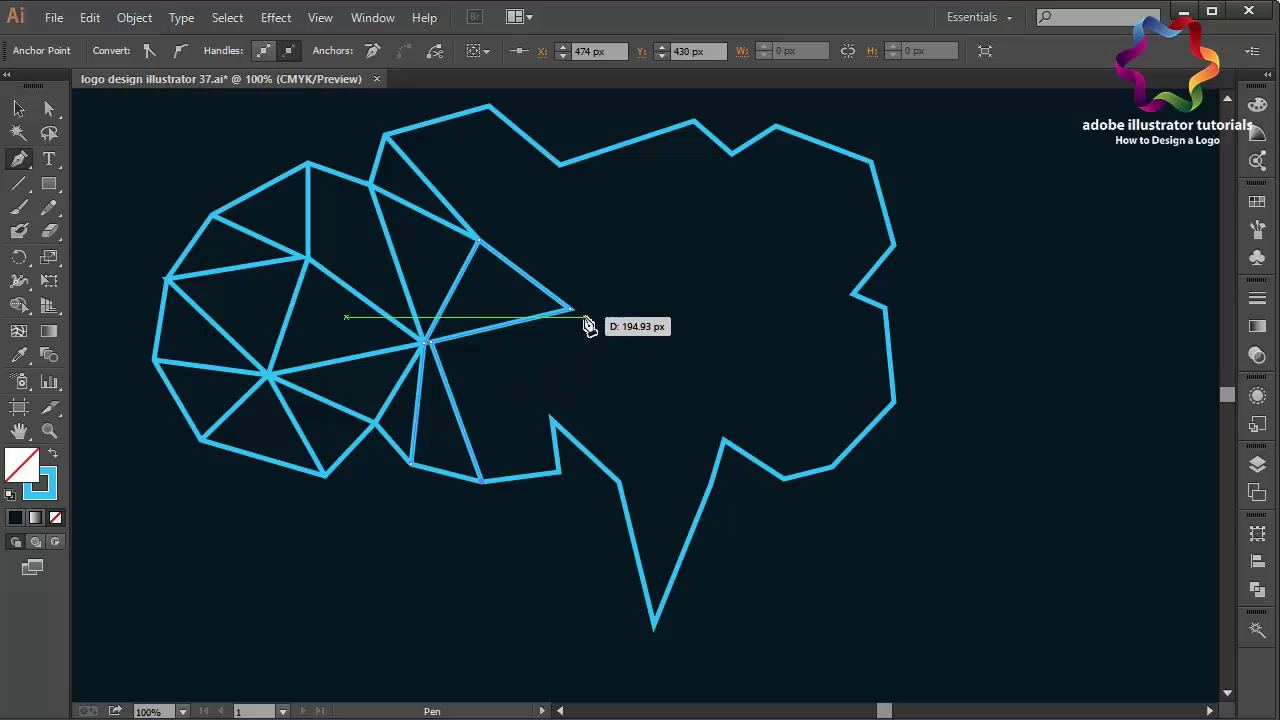
pyautogui.click(552, 422)
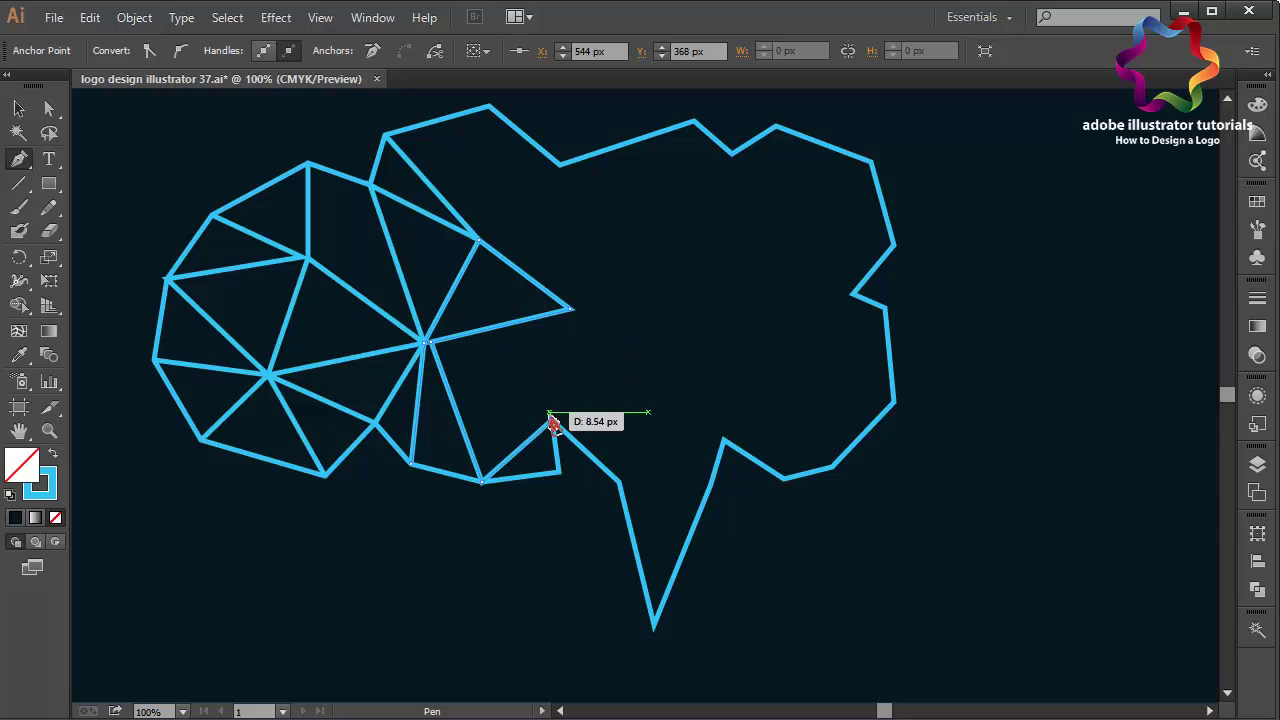
pyautogui.click(430, 344)
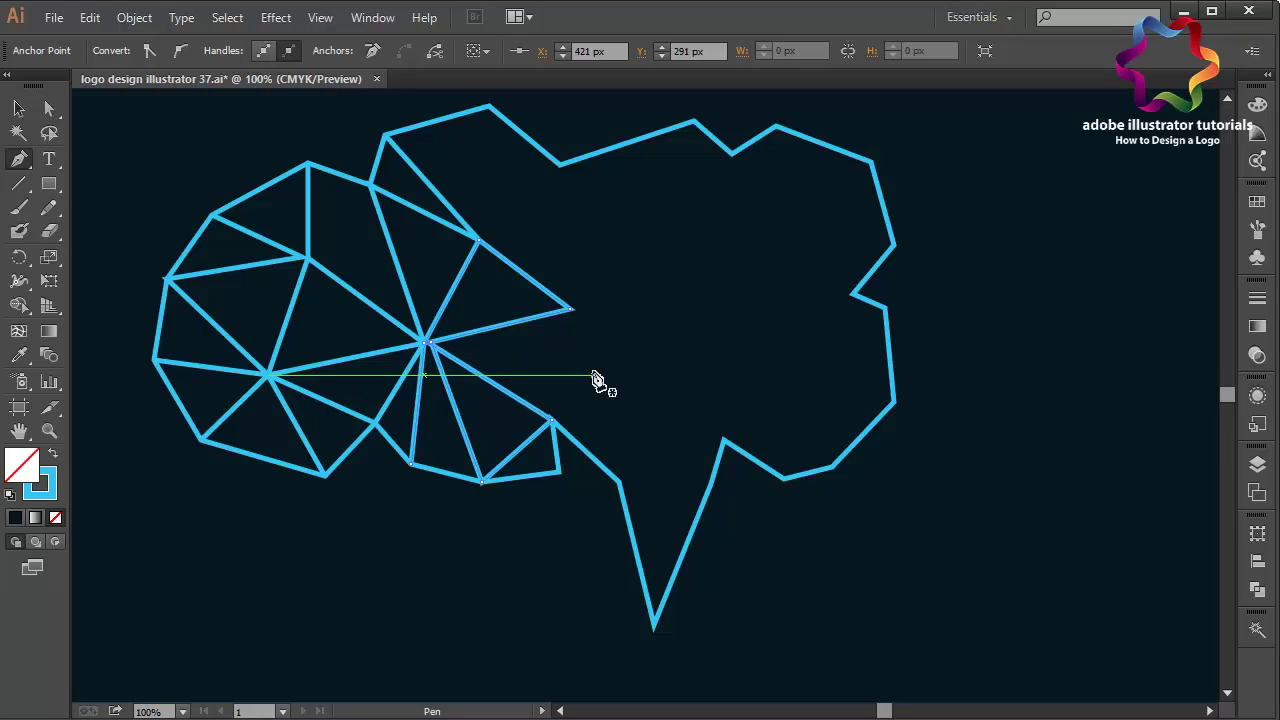
# Draw a diamond of lines above the tail around a new interior peak point.
pyautogui.click(620, 490)
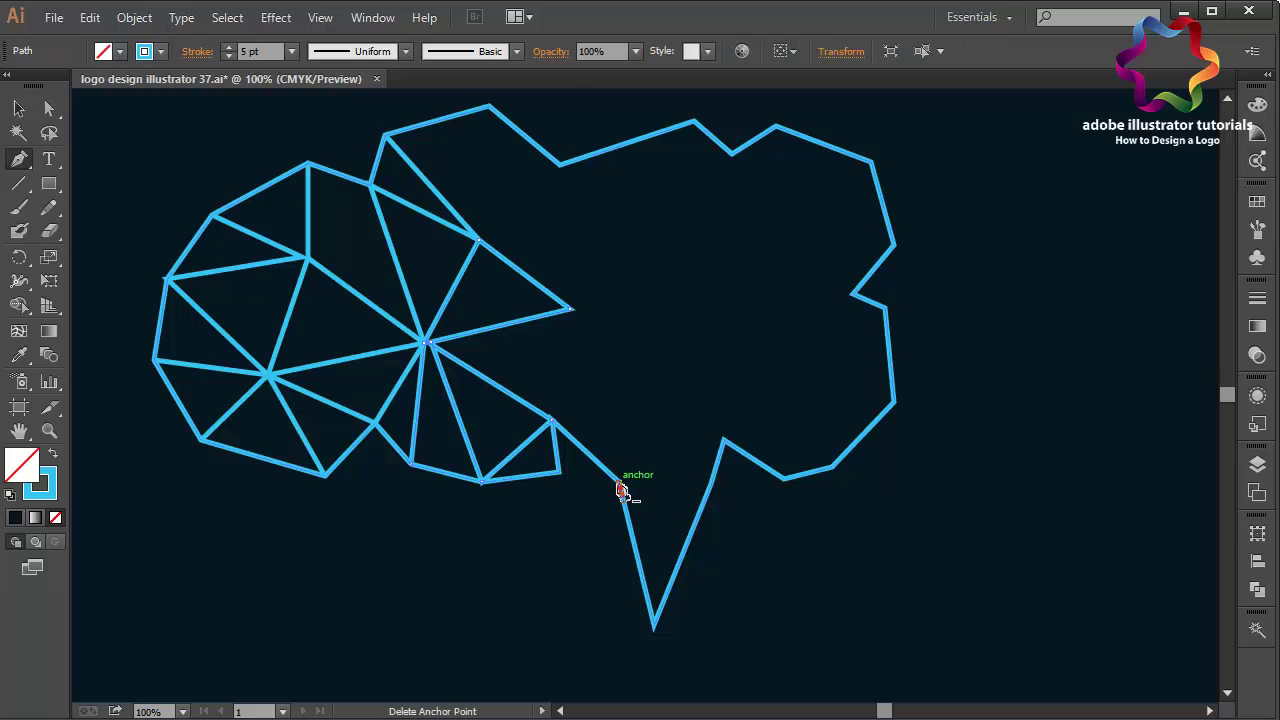
pyautogui.click(675, 376)
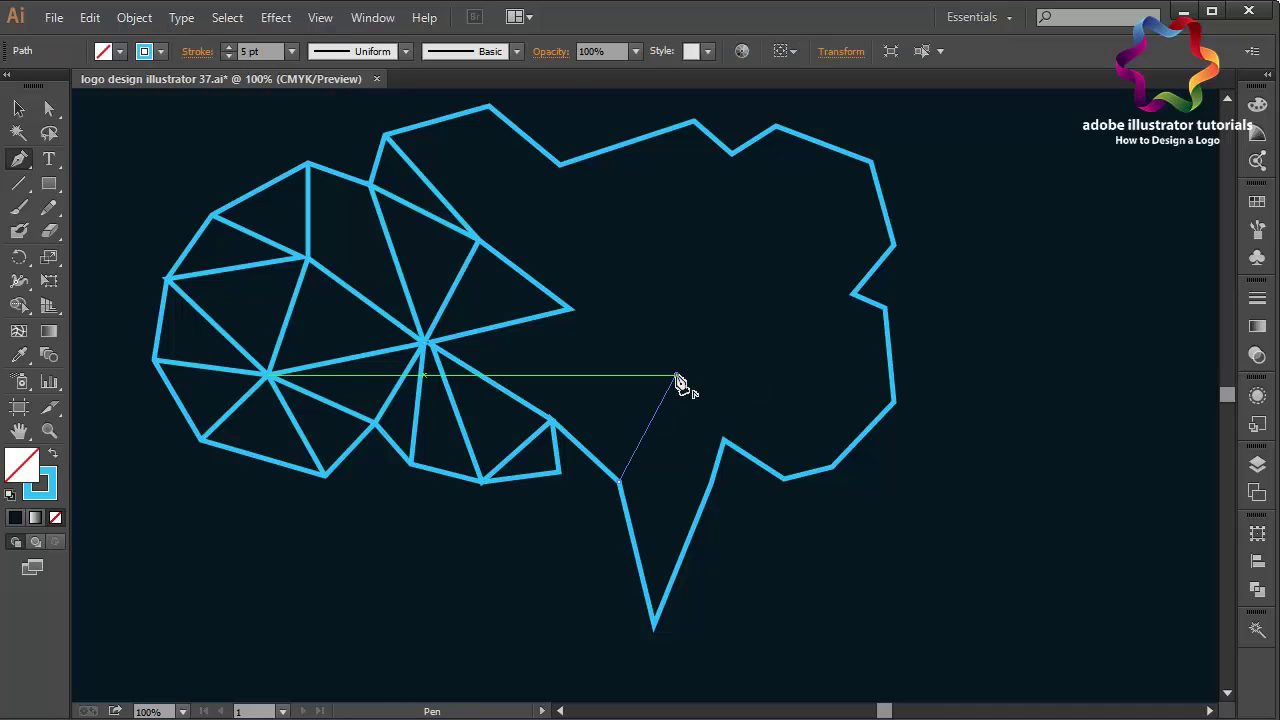
pyautogui.click(709, 487)
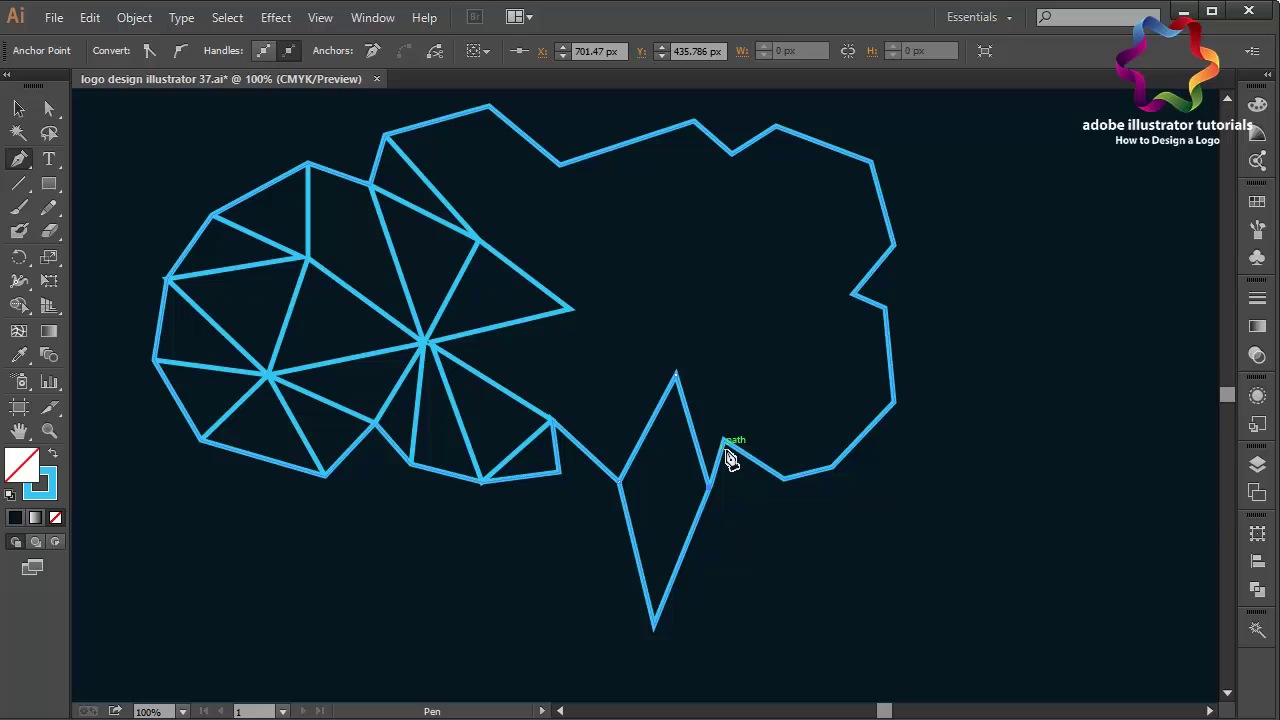
pyautogui.click(726, 452)
pyautogui.click(727, 449)
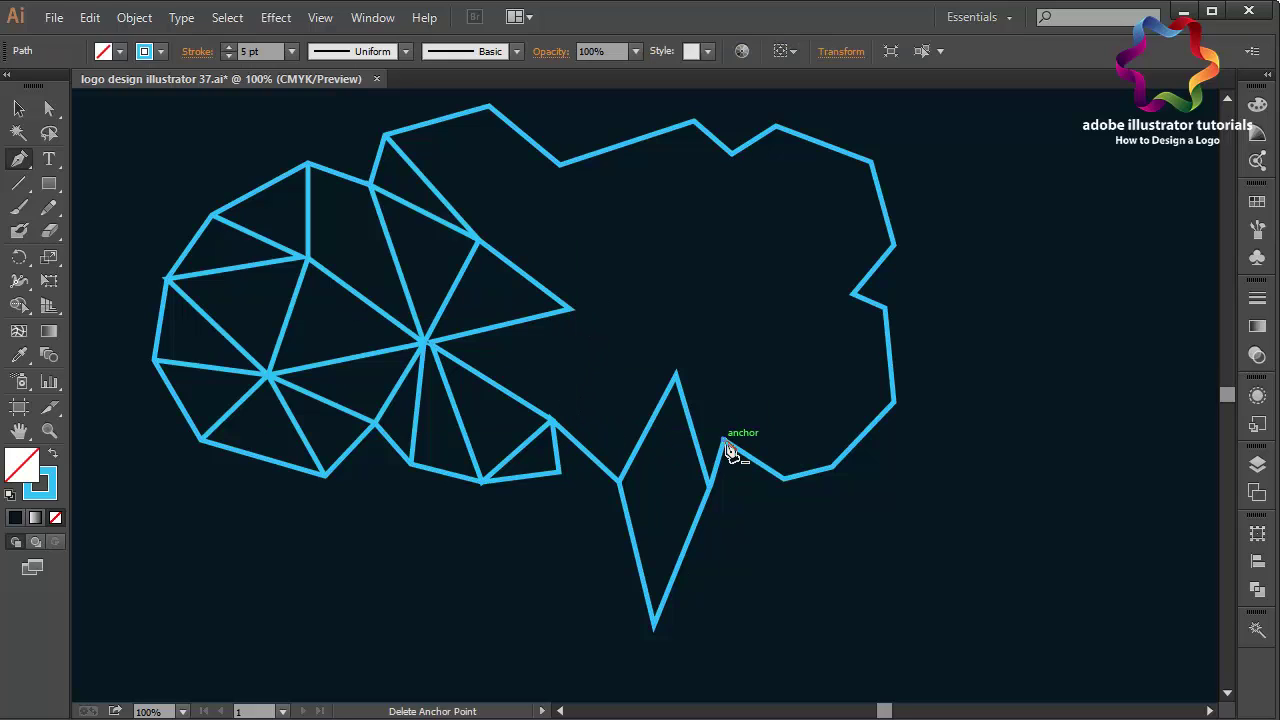
pyautogui.click(676, 378)
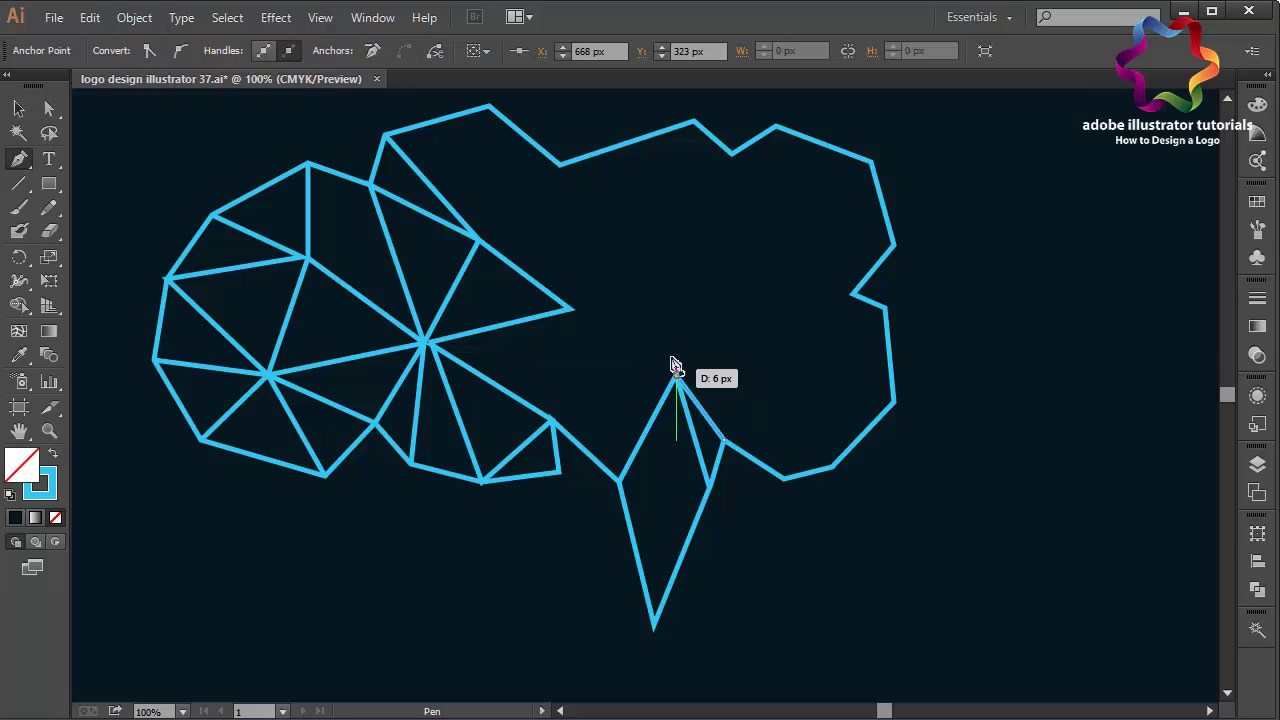
# Add interior points above and right of the peak, connecting them to the bottom edge.
pyautogui.click(708, 318)
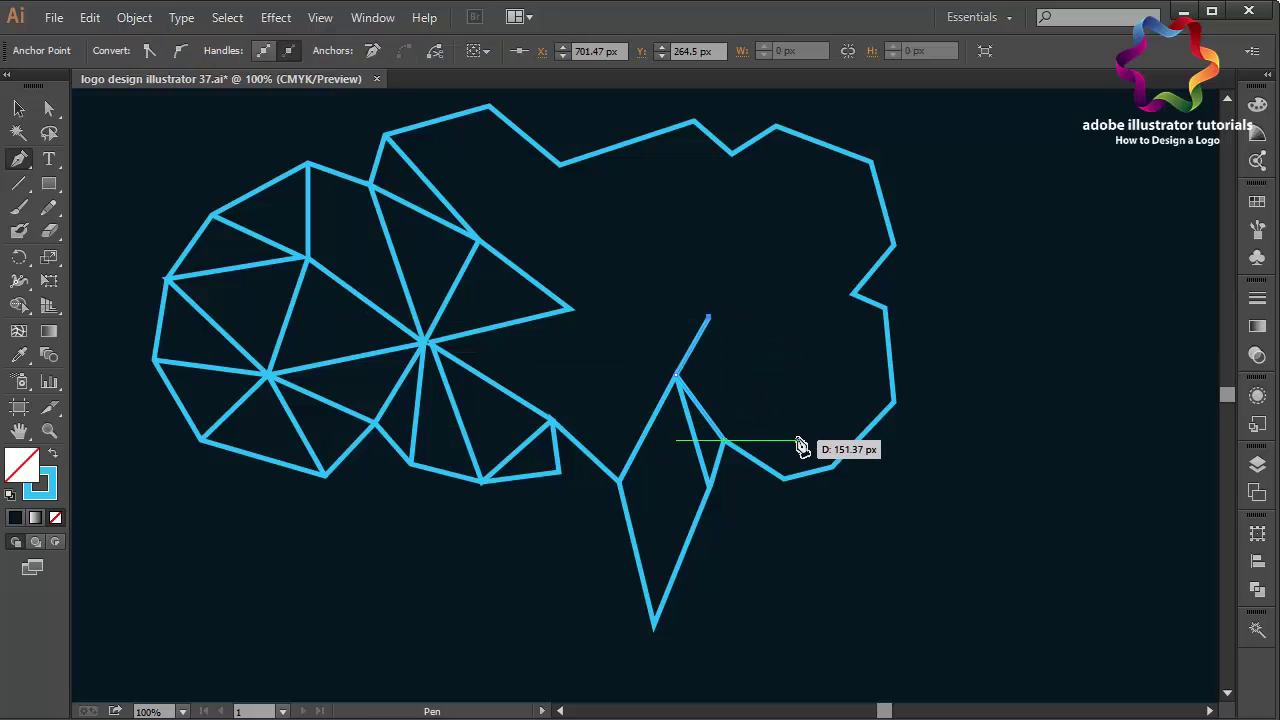
pyautogui.click(797, 384)
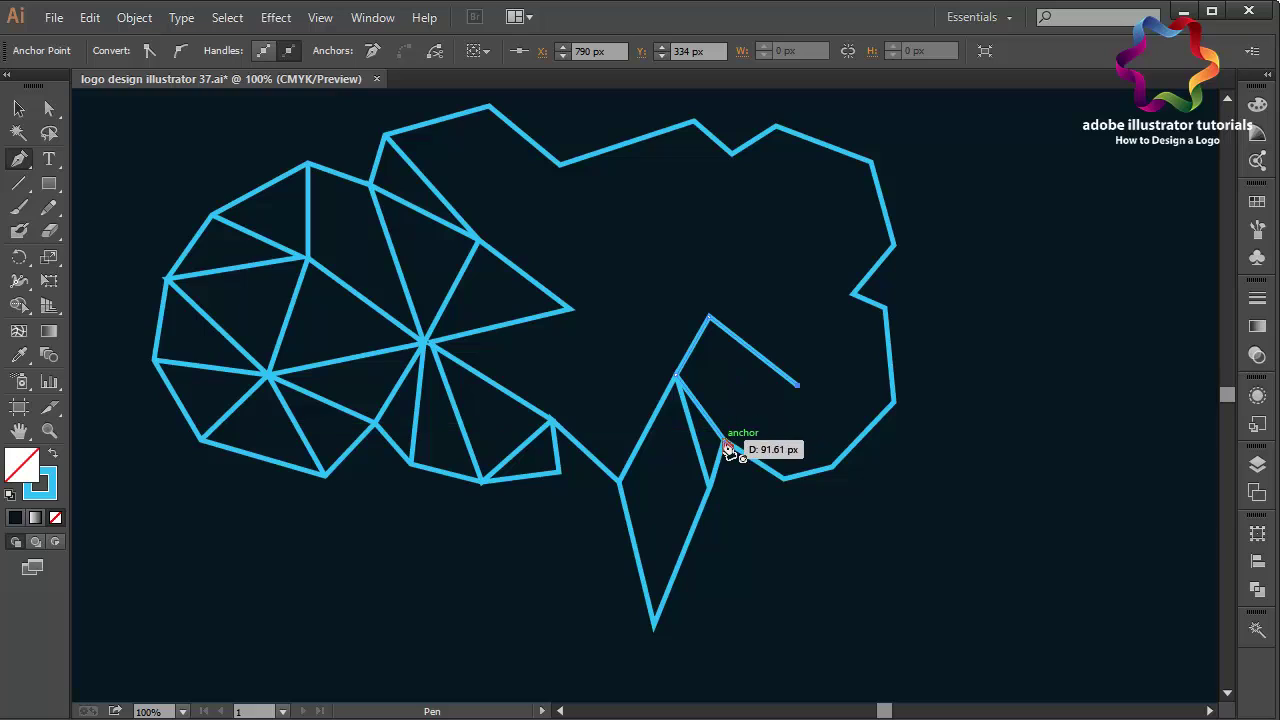
pyautogui.click(785, 478)
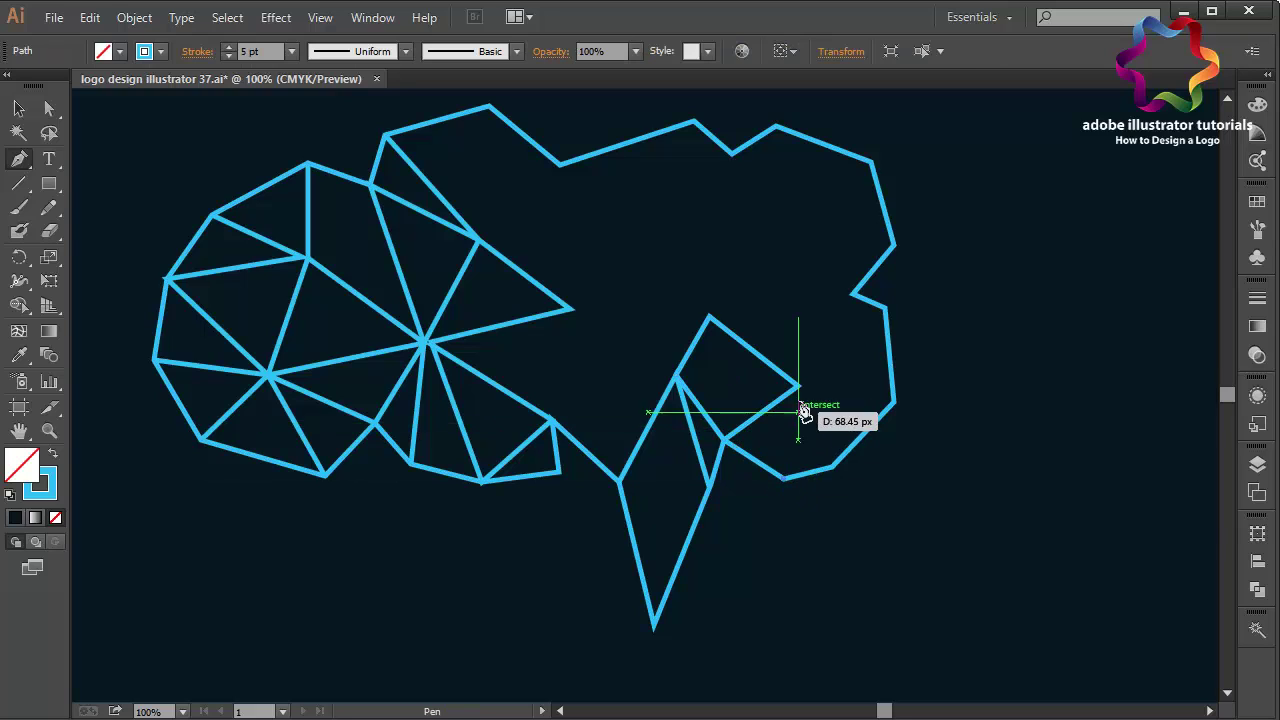
pyautogui.click(798, 387)
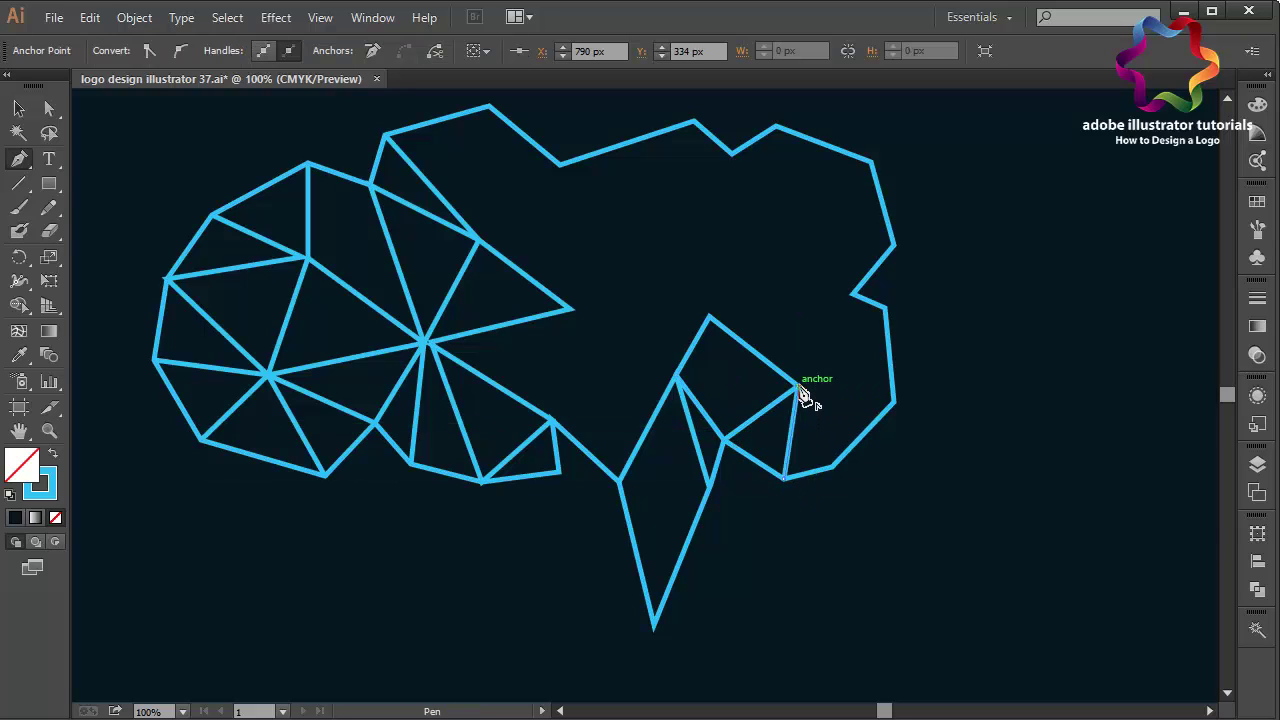
pyautogui.click(835, 467)
pyautogui.click(838, 470)
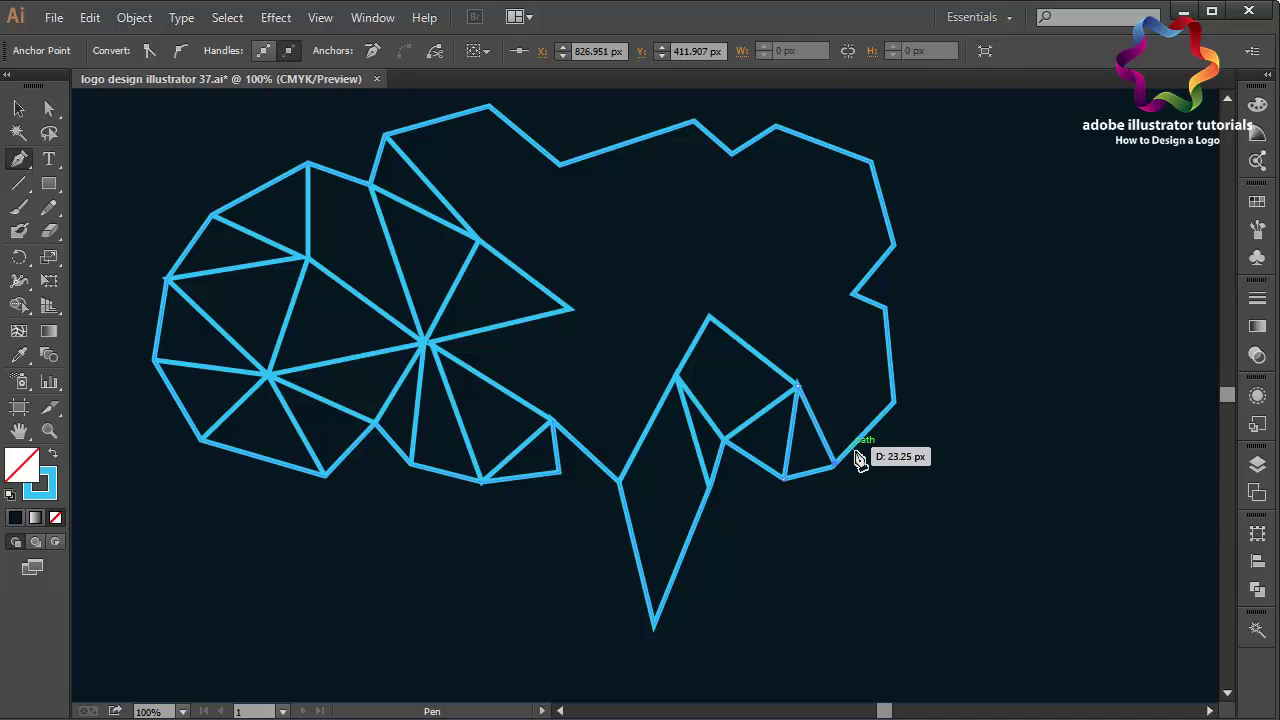
# Connect the right edge and notch vertices to the right-side interior point.
pyautogui.click(893, 403)
pyautogui.click(799, 387)
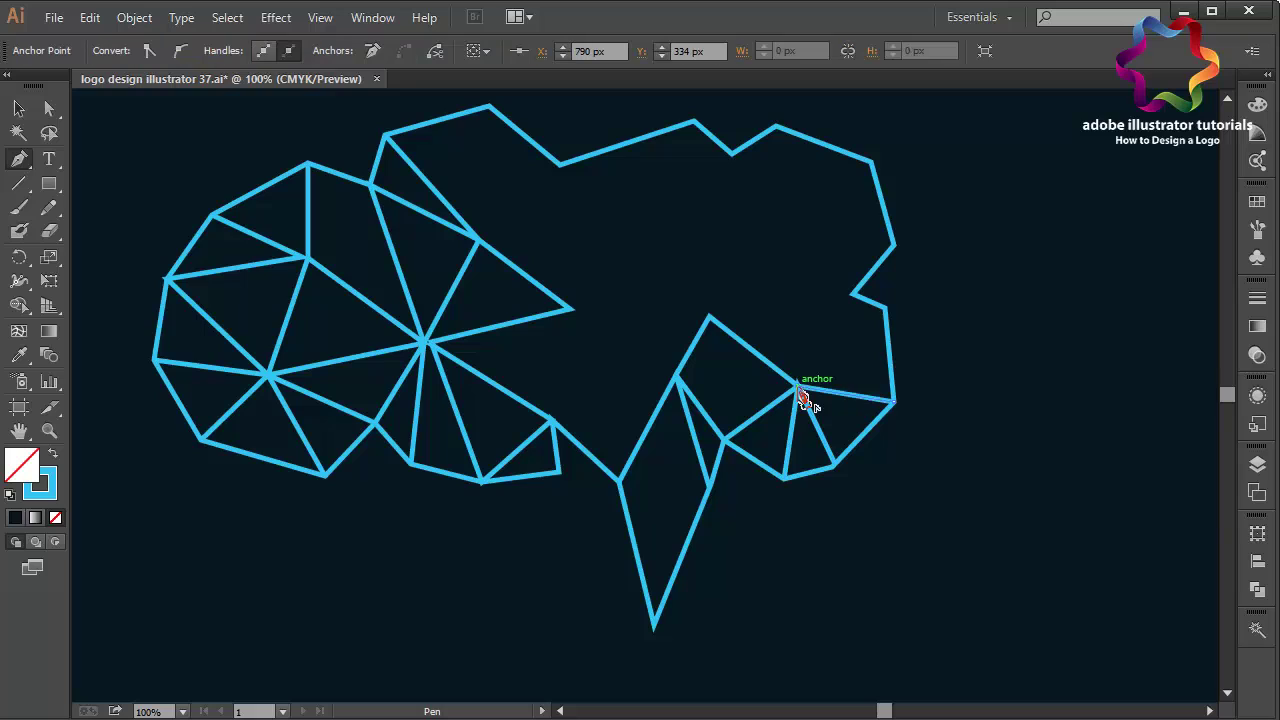
pyautogui.click(887, 308)
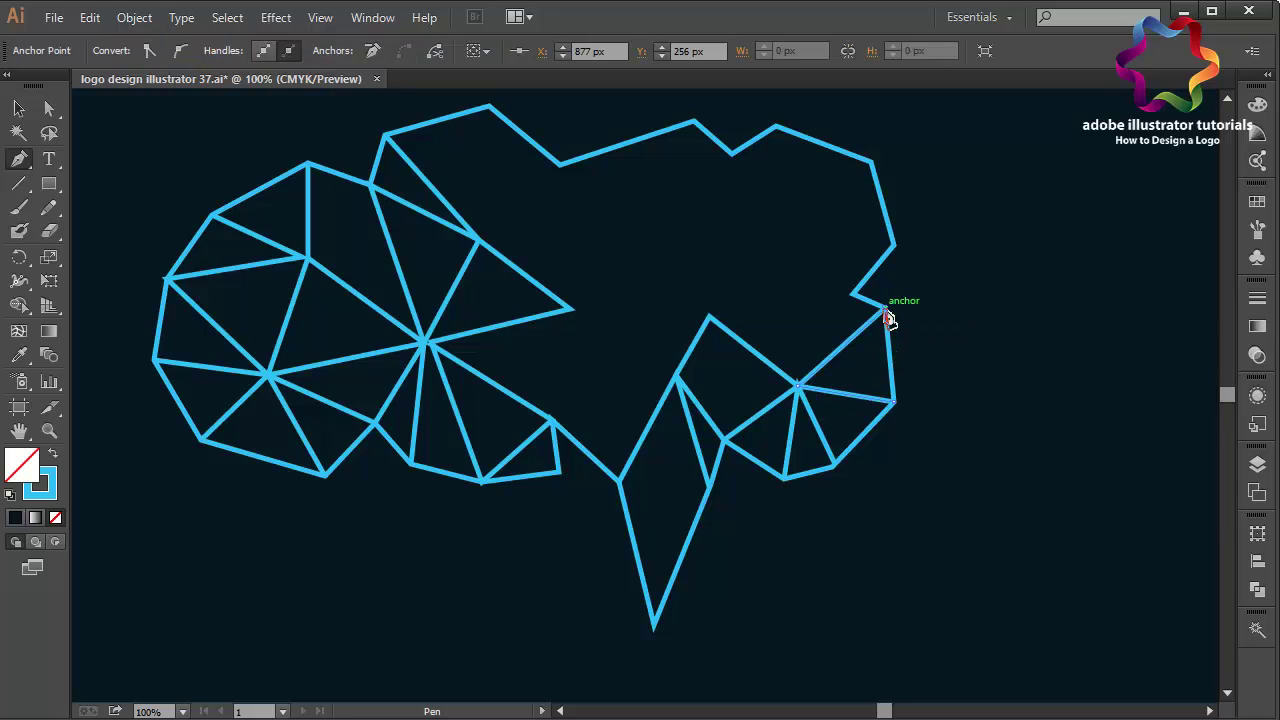
pyautogui.click(853, 296)
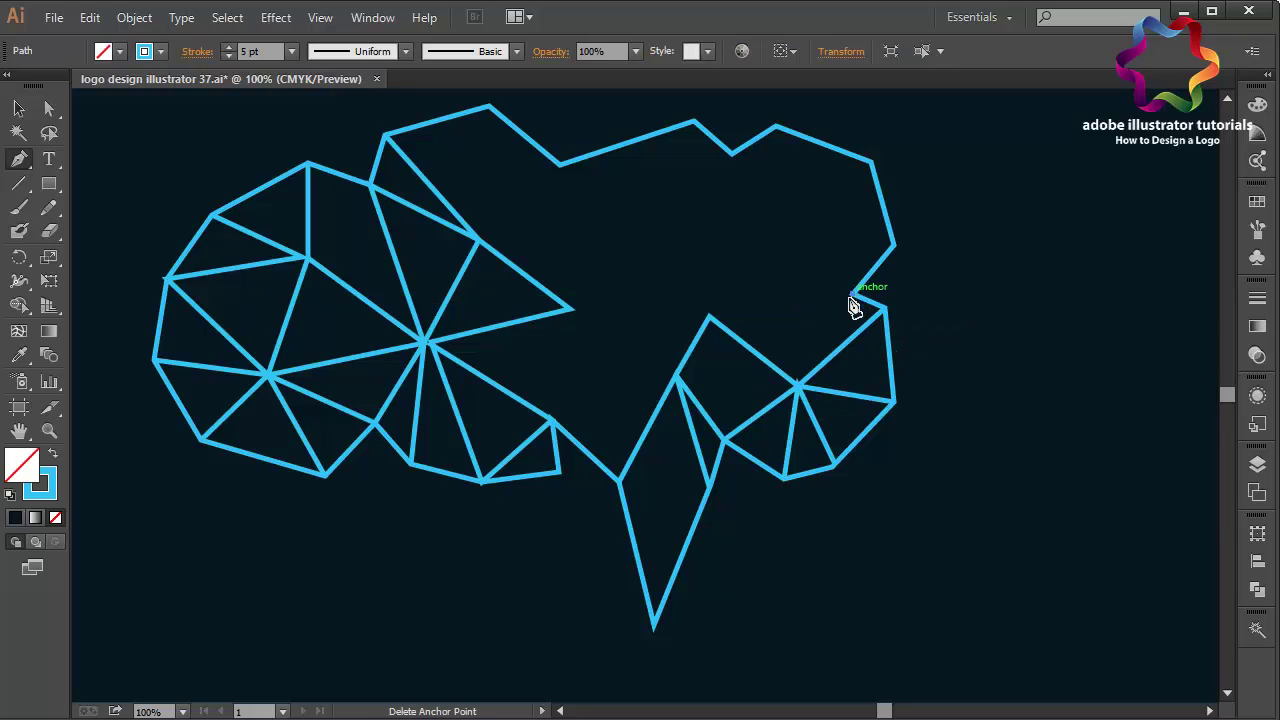
pyautogui.click(799, 387)
pyautogui.click(799, 388)
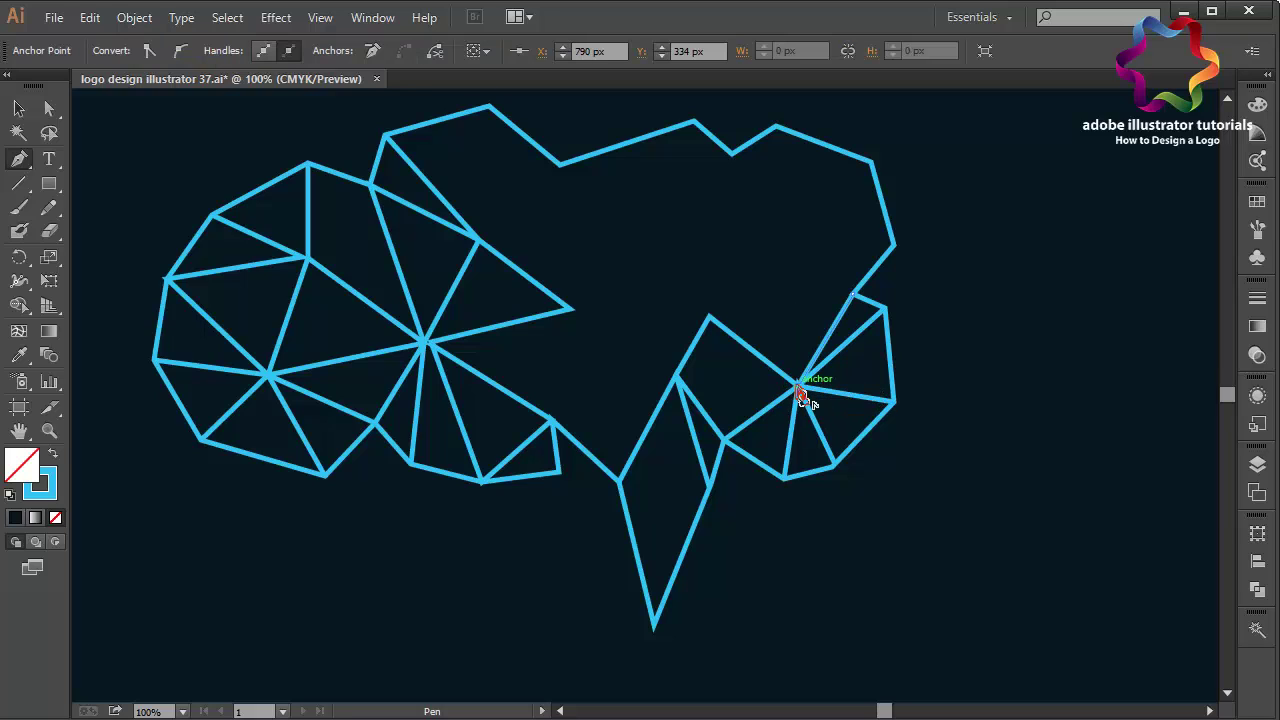
# Draw lines from a new upper-right interior vertex to the notch, right-edge, top-right and top vertices.
pyautogui.click(709, 319)
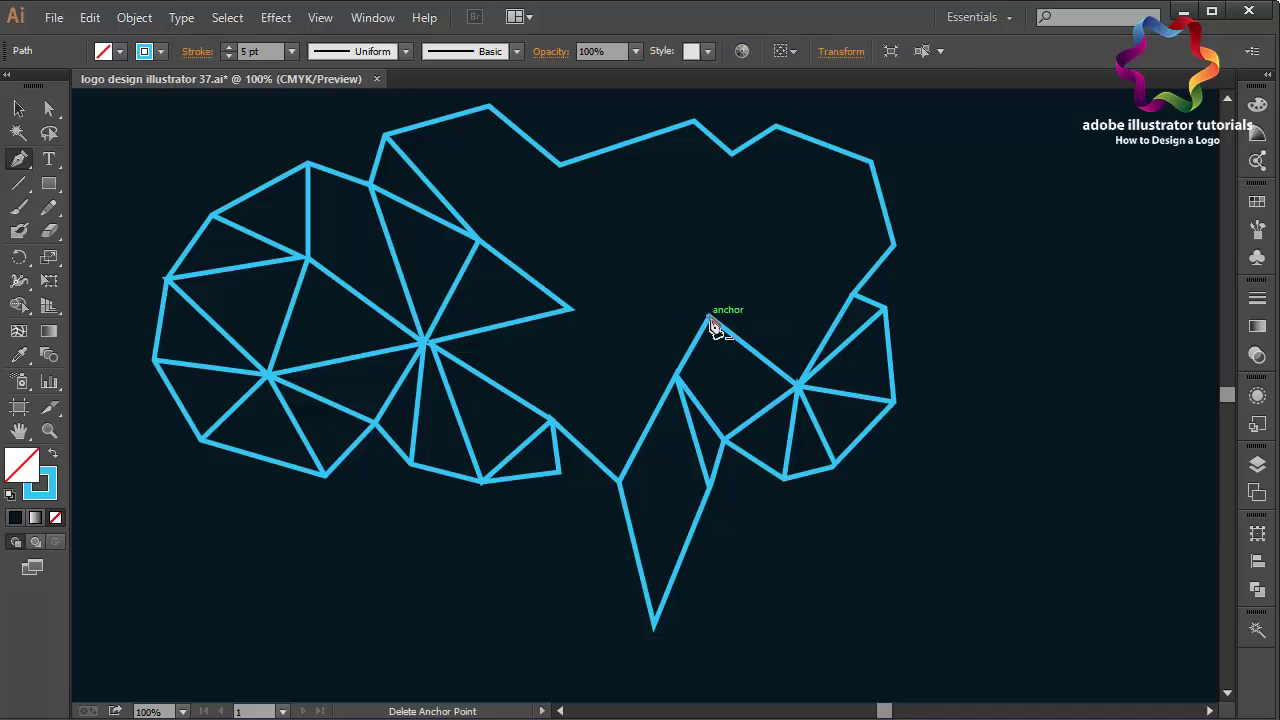
pyautogui.click(851, 297)
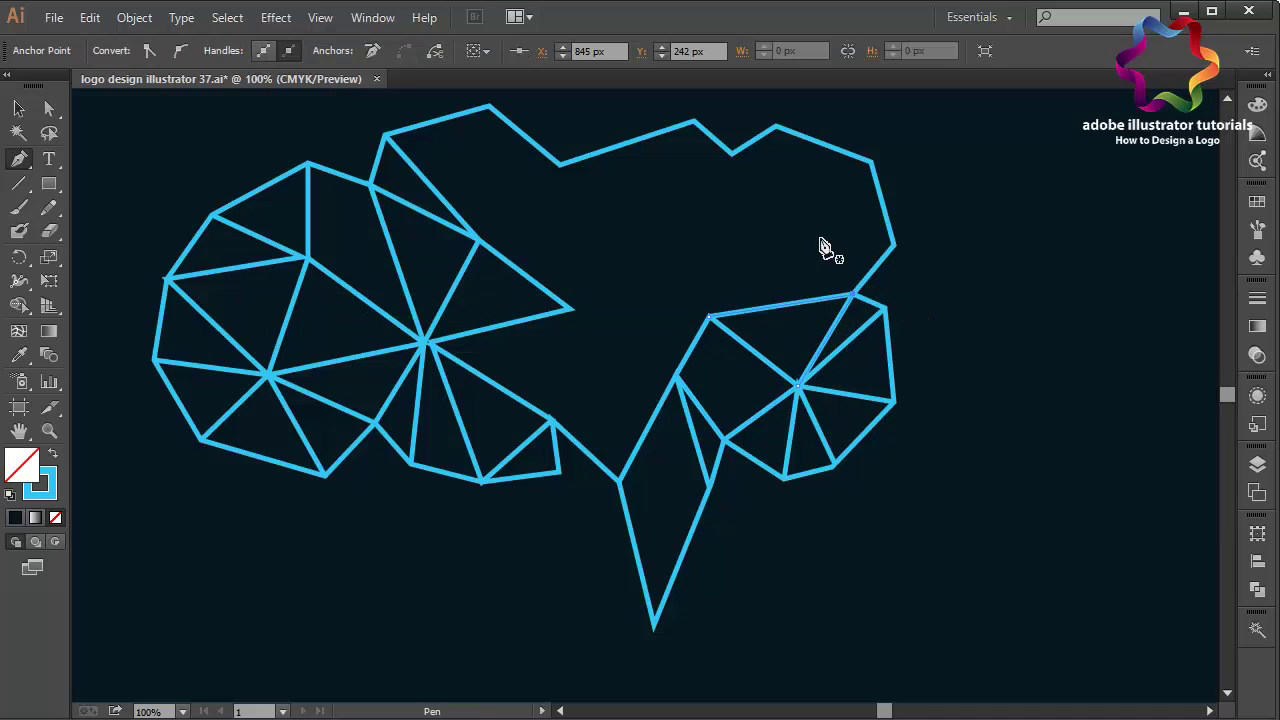
pyautogui.click(783, 214)
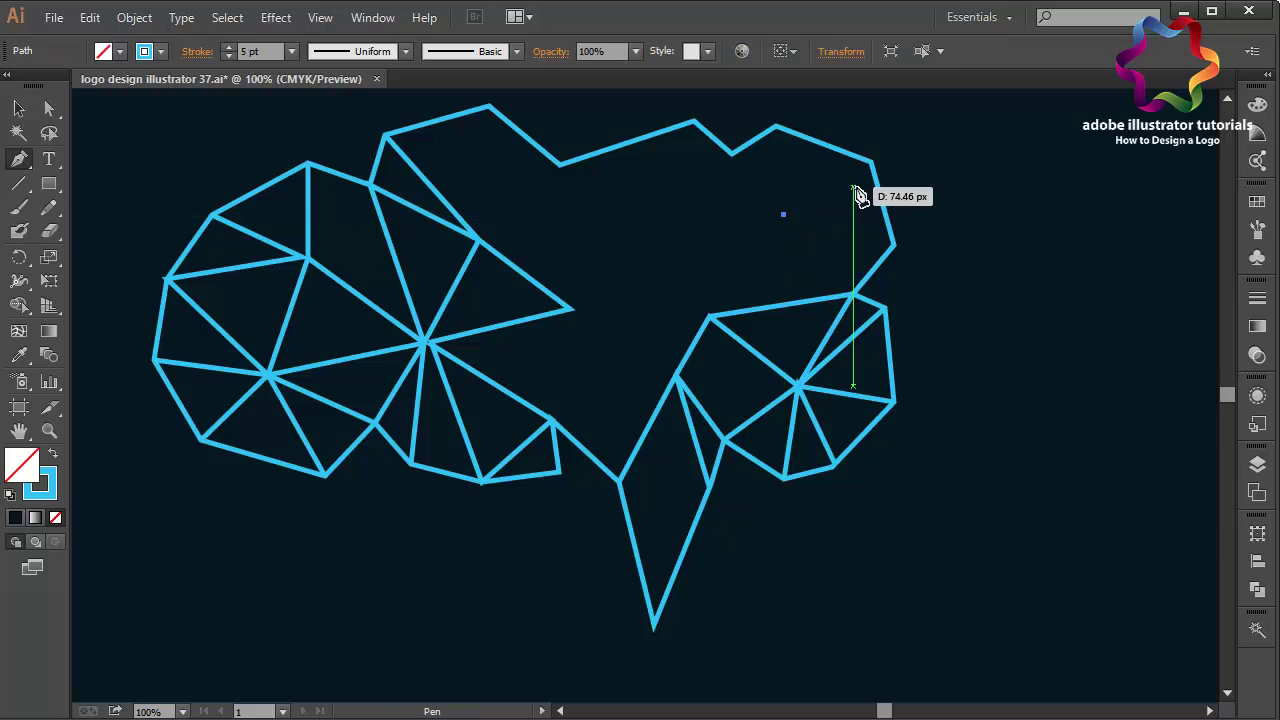
pyautogui.click(853, 299)
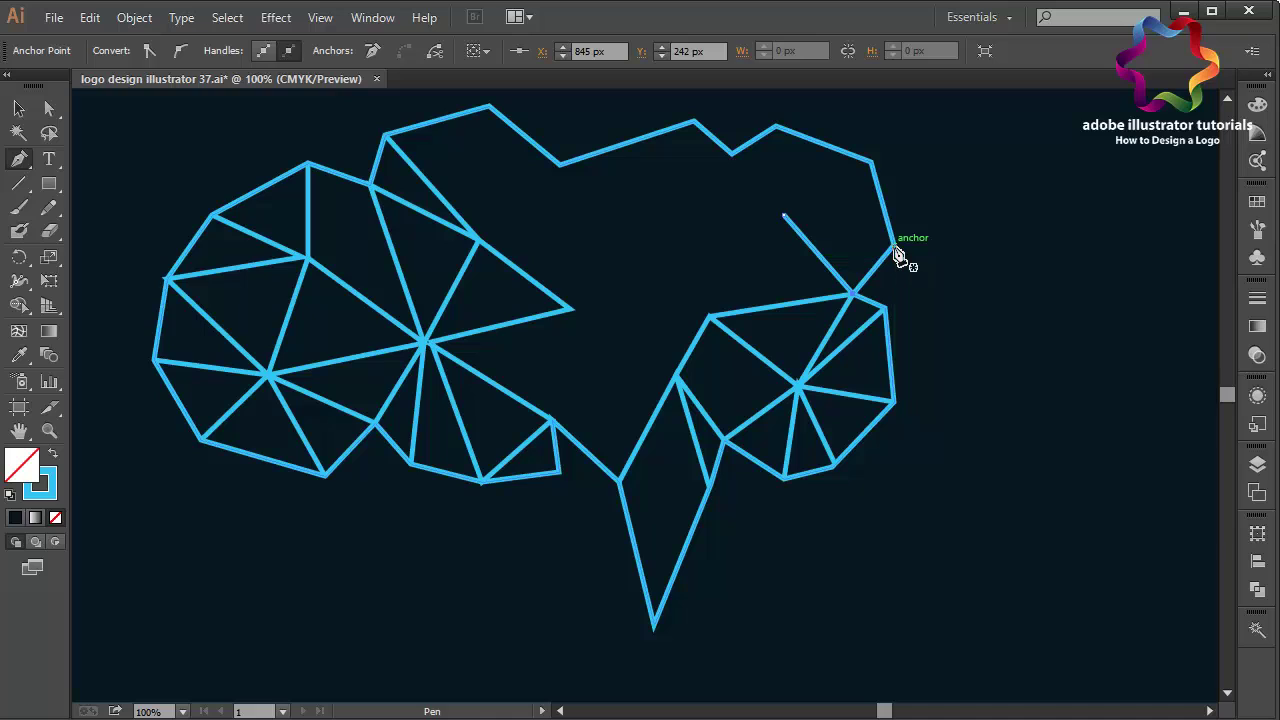
pyautogui.click(894, 250)
pyautogui.click(785, 219)
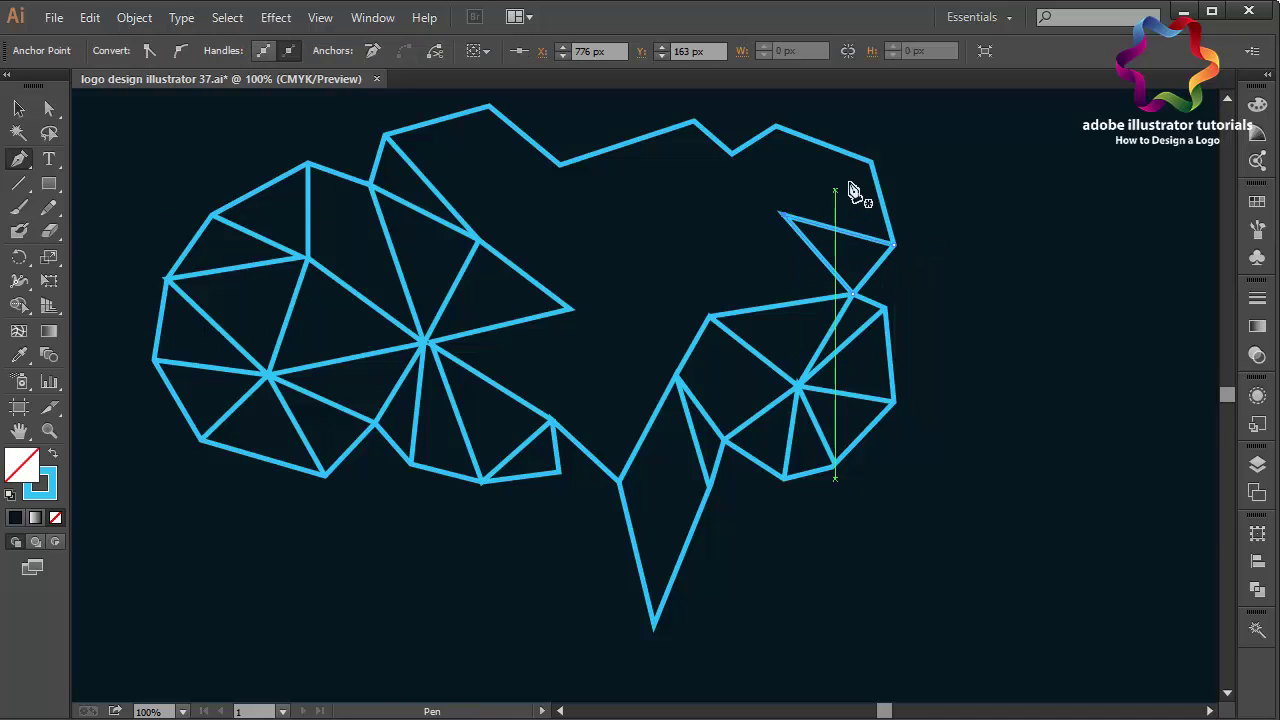
pyautogui.click(874, 163)
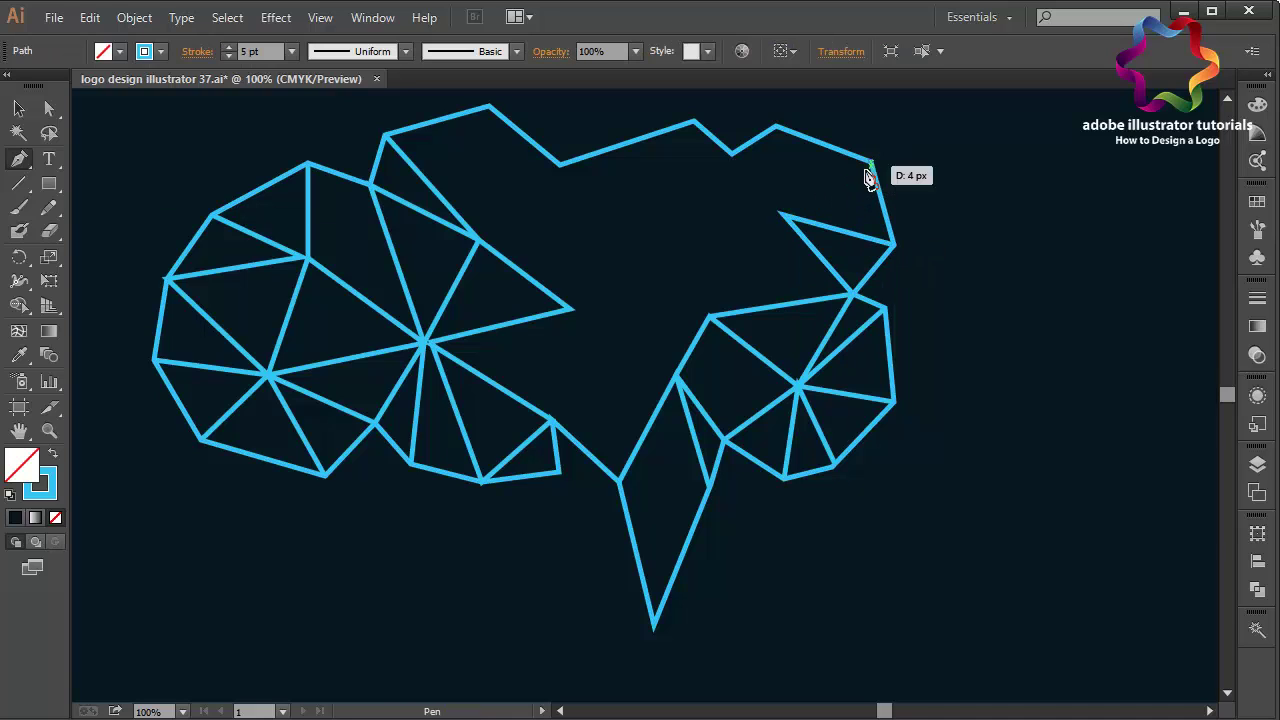
pyautogui.click(786, 216)
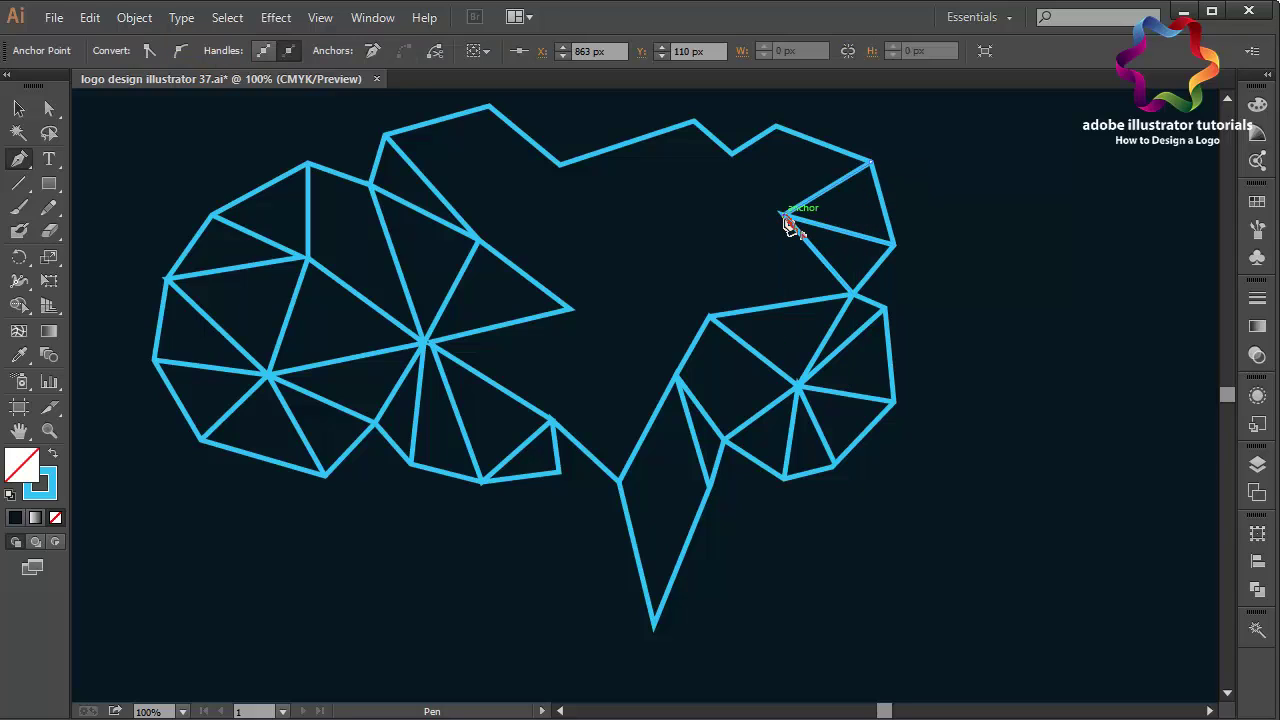
pyautogui.click(777, 130)
# Draw a central triangle joining the mid tip, the lower notch vertex and the point above the tail.
pyautogui.keyDown('ctrl'); pyautogui.click(575, 317); pyautogui.keyUp('ctrl')
pyautogui.click(571, 310)
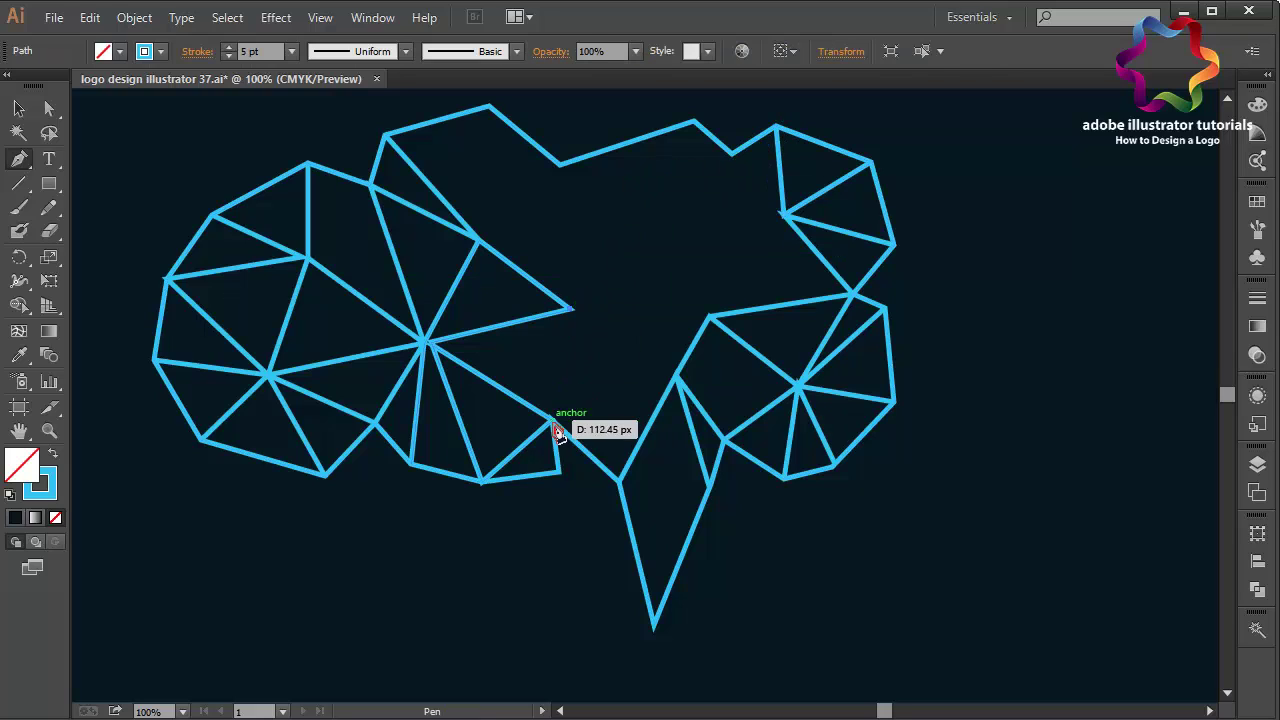
pyautogui.click(550, 421)
pyautogui.click(677, 376)
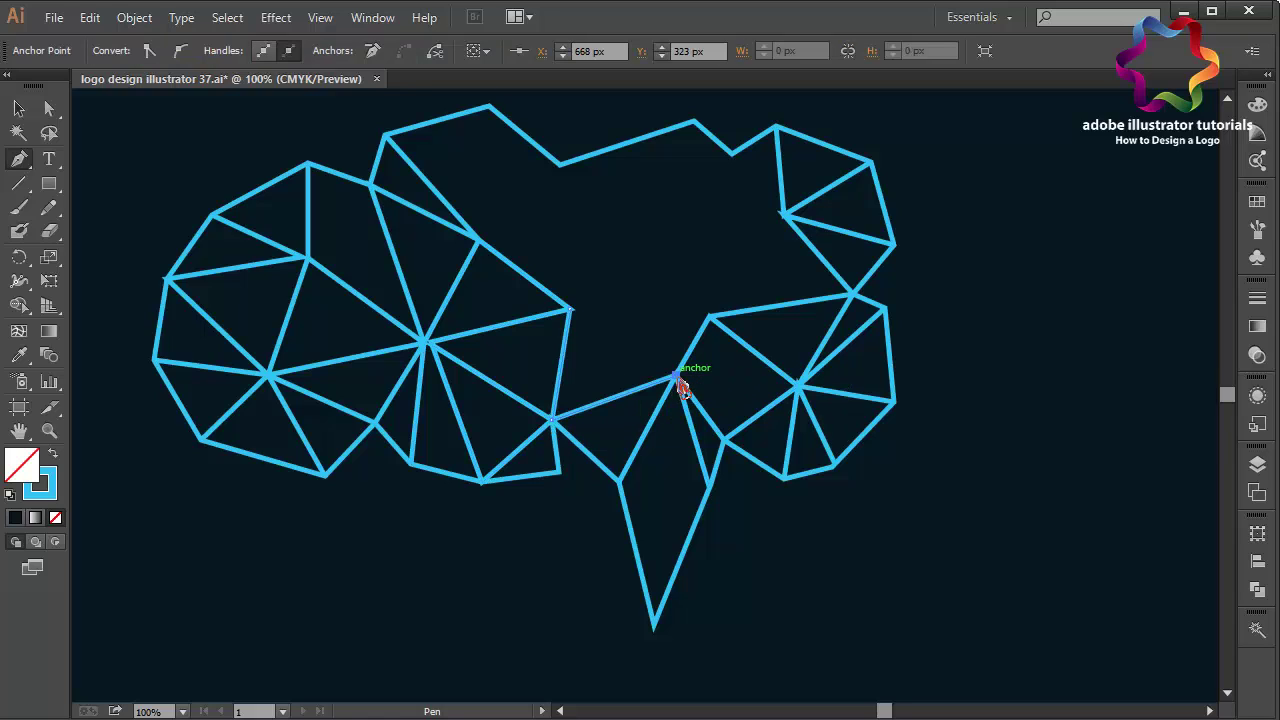
pyautogui.click(571, 310)
# Link the right cluster through the top notch to the upper-left vertex, undoing an accidental anchor deletion.
pyautogui.click(711, 320)
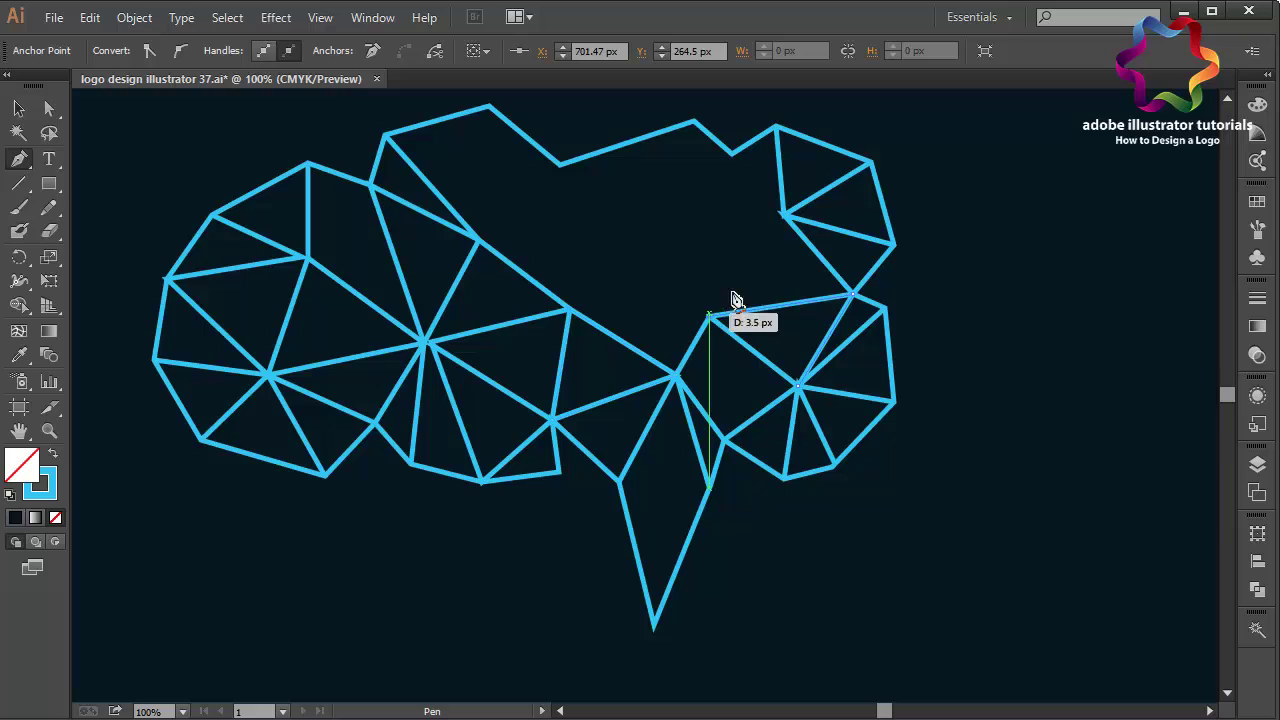
pyautogui.click(783, 214)
pyautogui.click(730, 155)
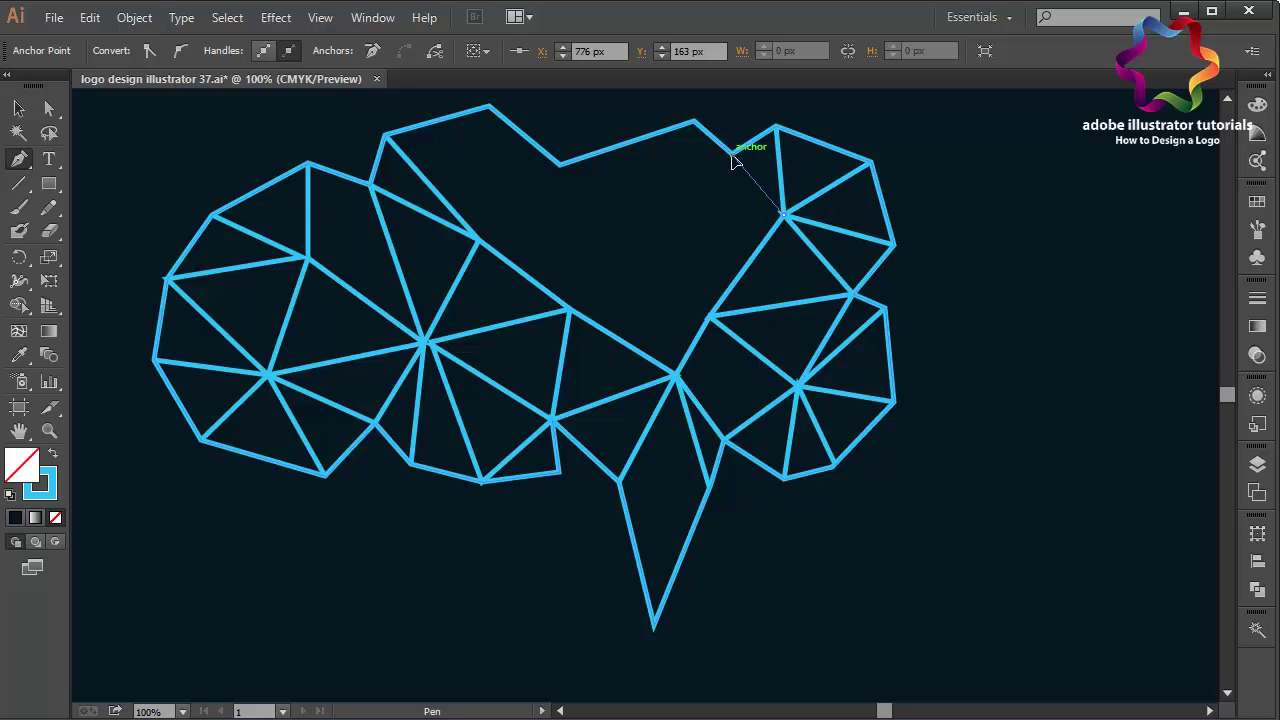
pyautogui.click(664, 231)
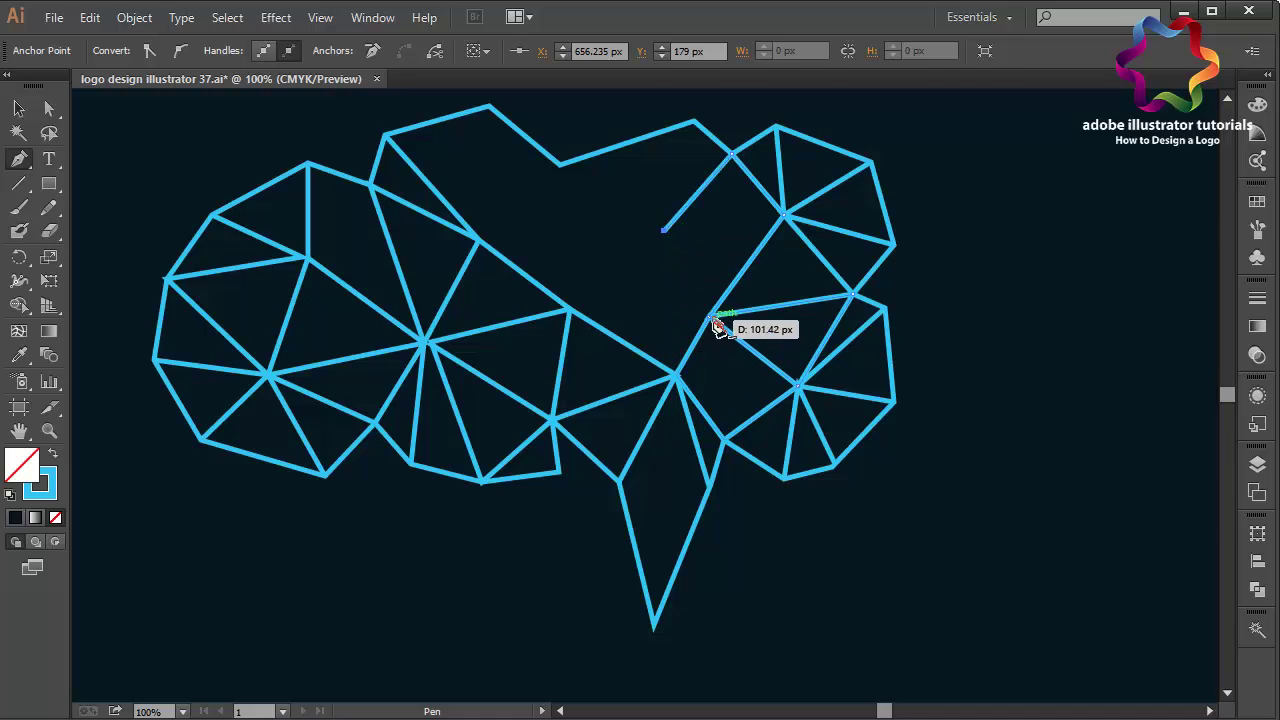
pyautogui.click(711, 320)
pyautogui.click(713, 322)
pyautogui.hotkey('ctrl', 'z')
pyautogui.hotkey('ctrl', 'z')
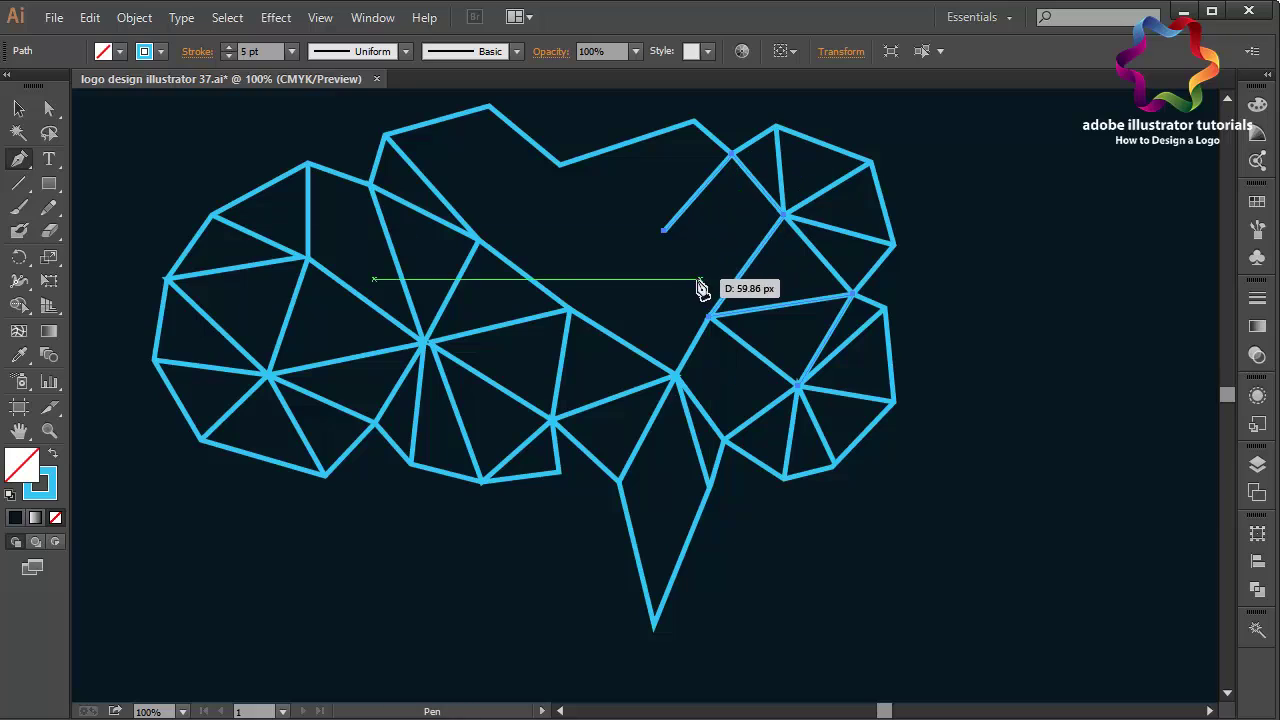
pyautogui.click(663, 231)
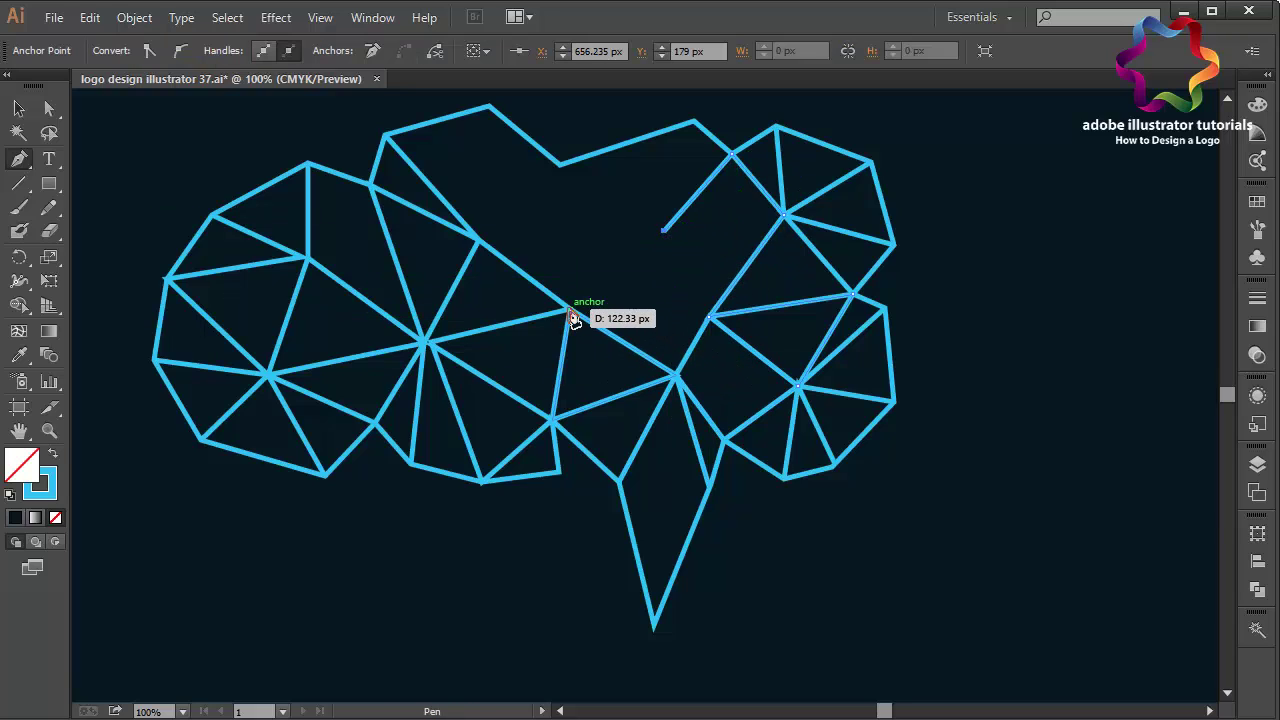
pyautogui.click(479, 240)
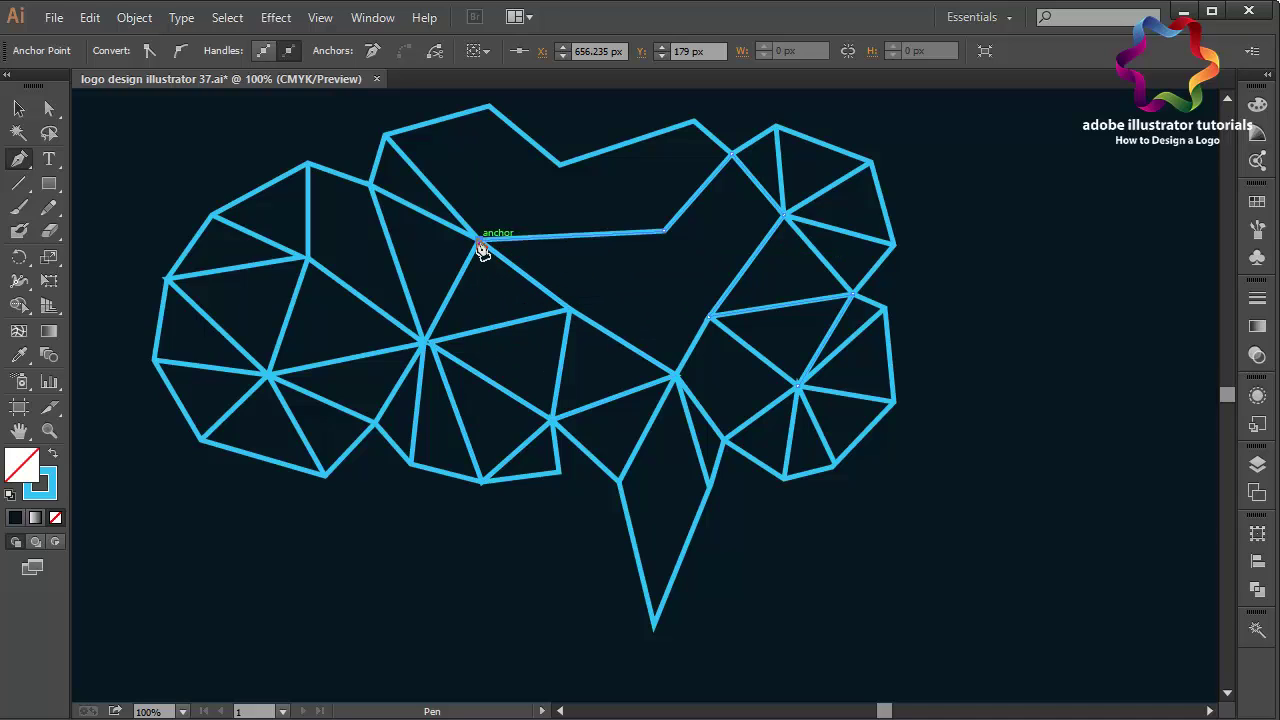
pyautogui.click(560, 165)
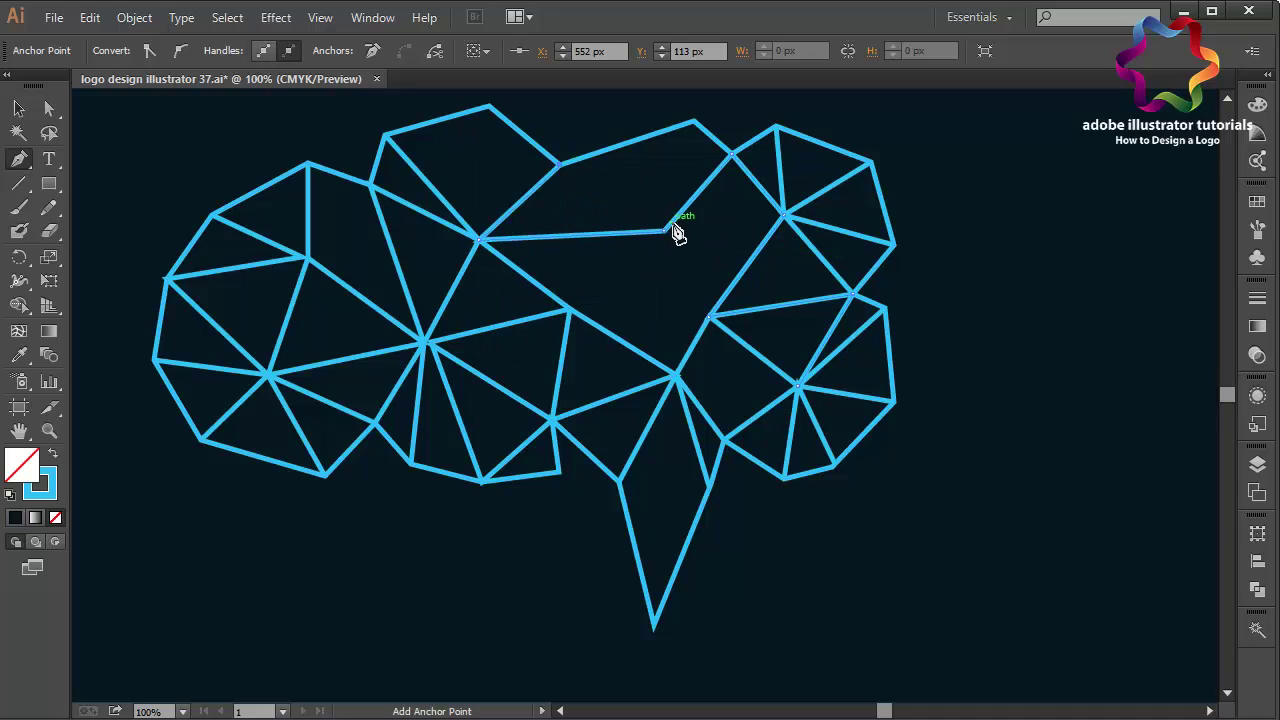
# Draw Pen lines linking the top vertex to the inner vertex, and the central vertex through the middle-top vertex to the right cluster.
pyautogui.click(489, 106)
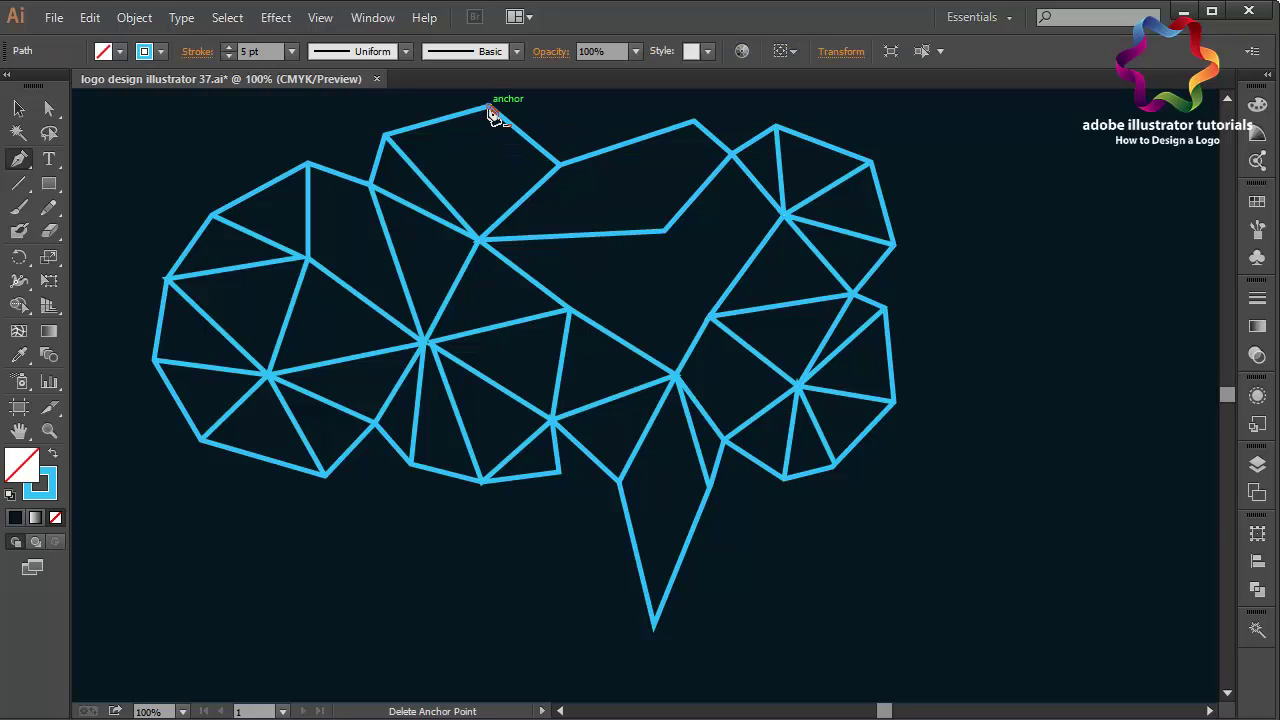
pyautogui.click(480, 244)
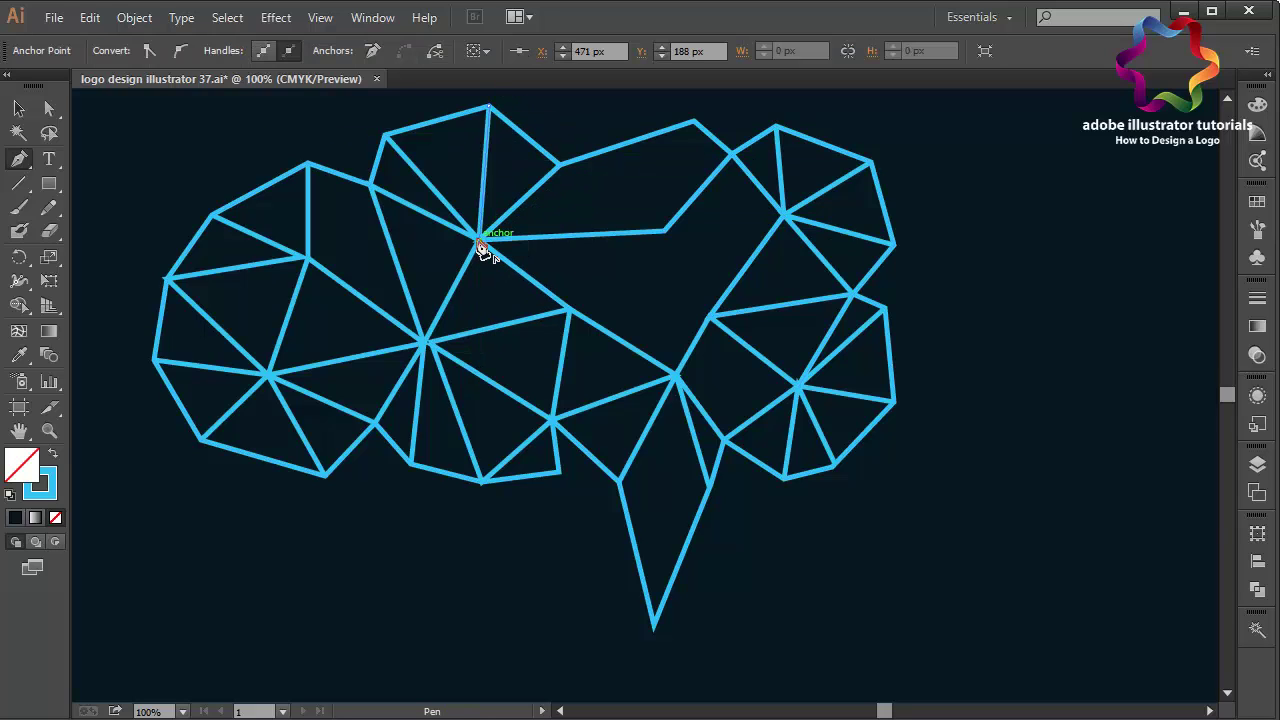
pyautogui.click(571, 312)
pyautogui.click(665, 233)
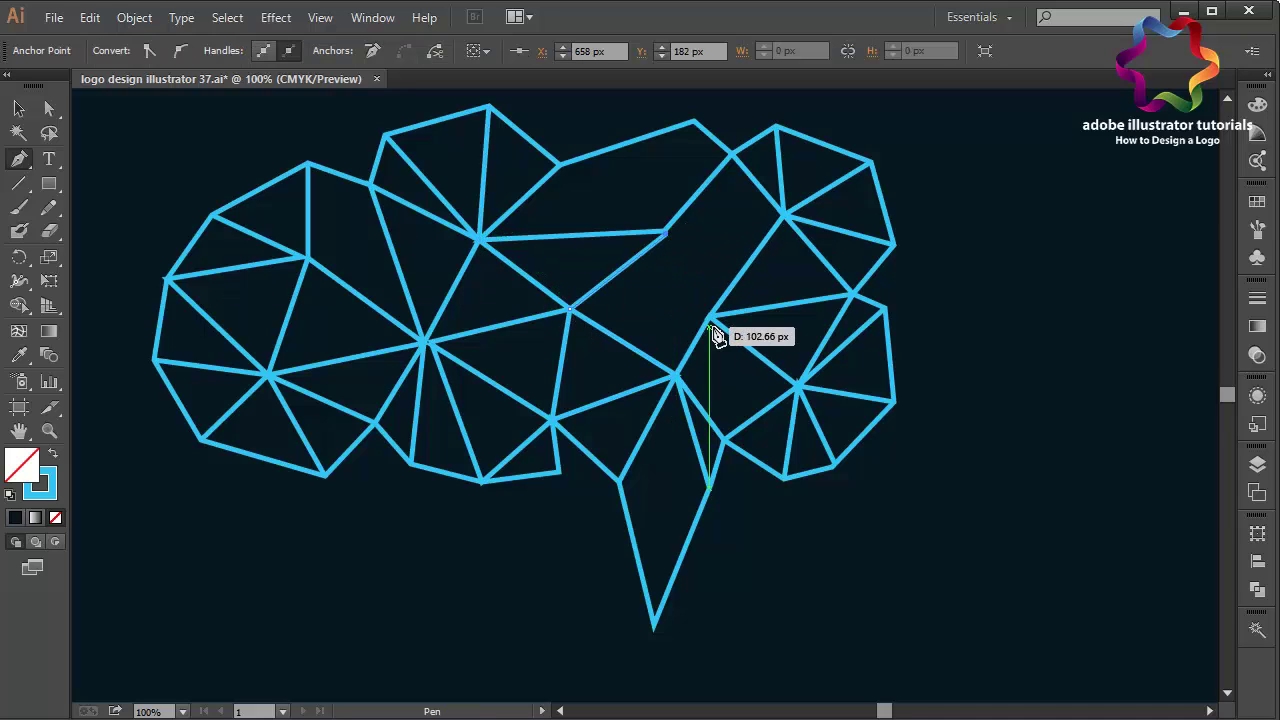
pyautogui.click(711, 320)
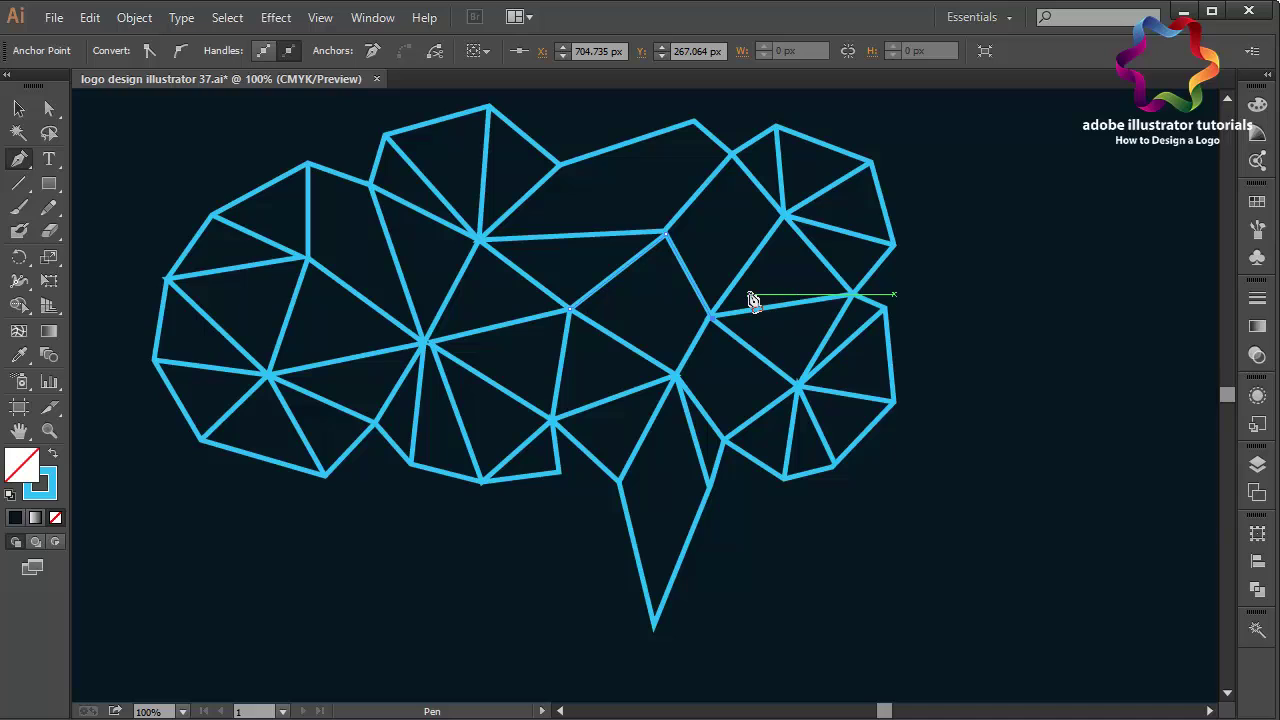
# Add the last mesh lines from the top edge, then draw a small circle on the leftmost vertex.
pyautogui.click(698, 126)
pyautogui.click(665, 233)
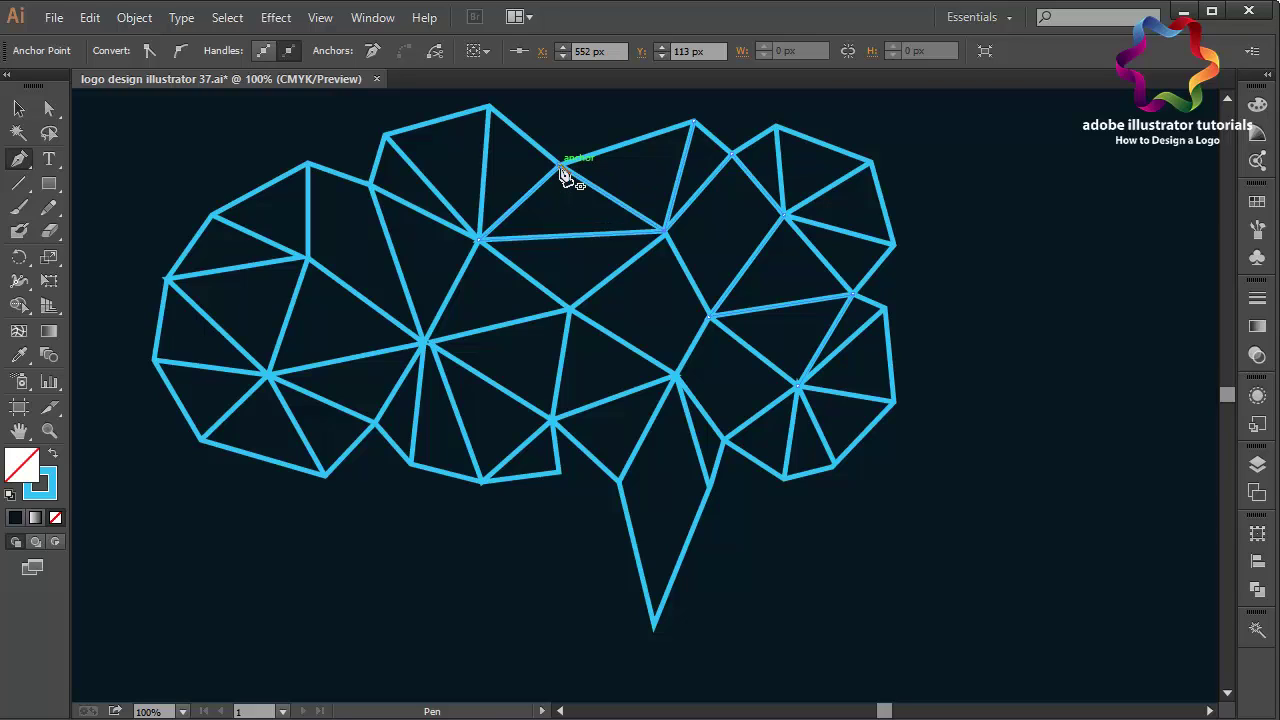
pyautogui.click(620, 484)
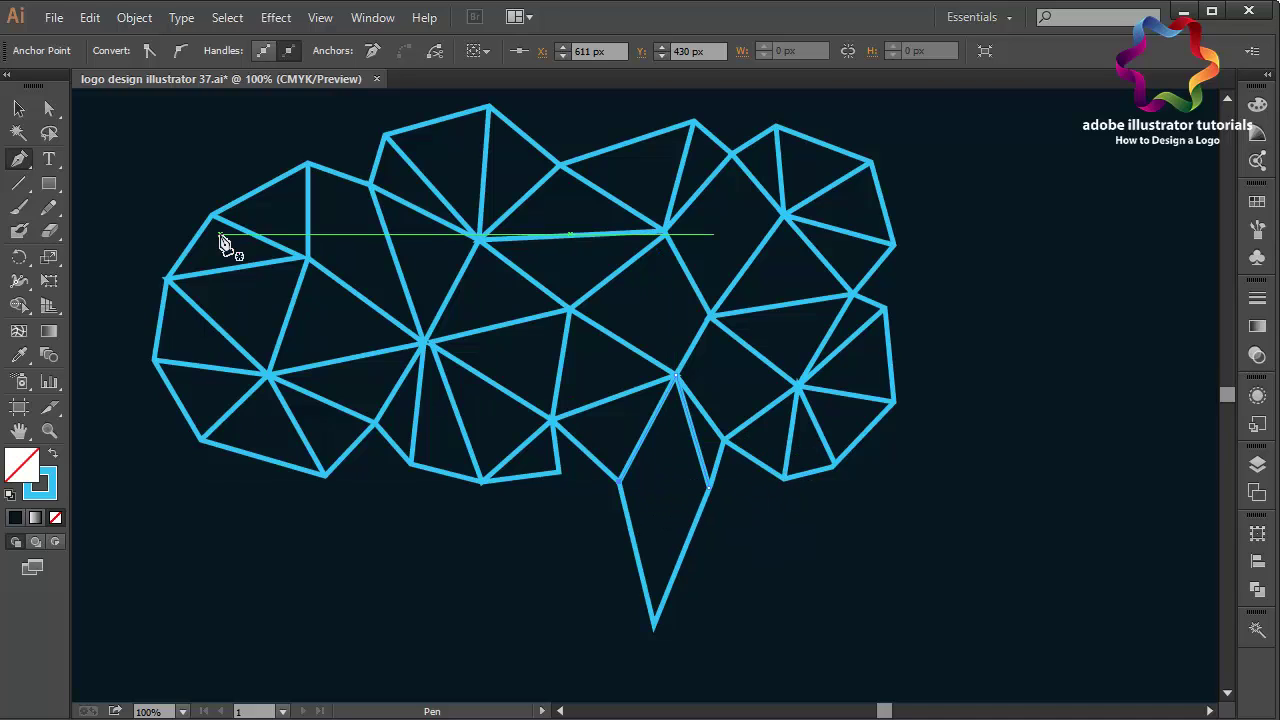
pyautogui.moveTo(49, 183); pyautogui.dragTo(113, 223)
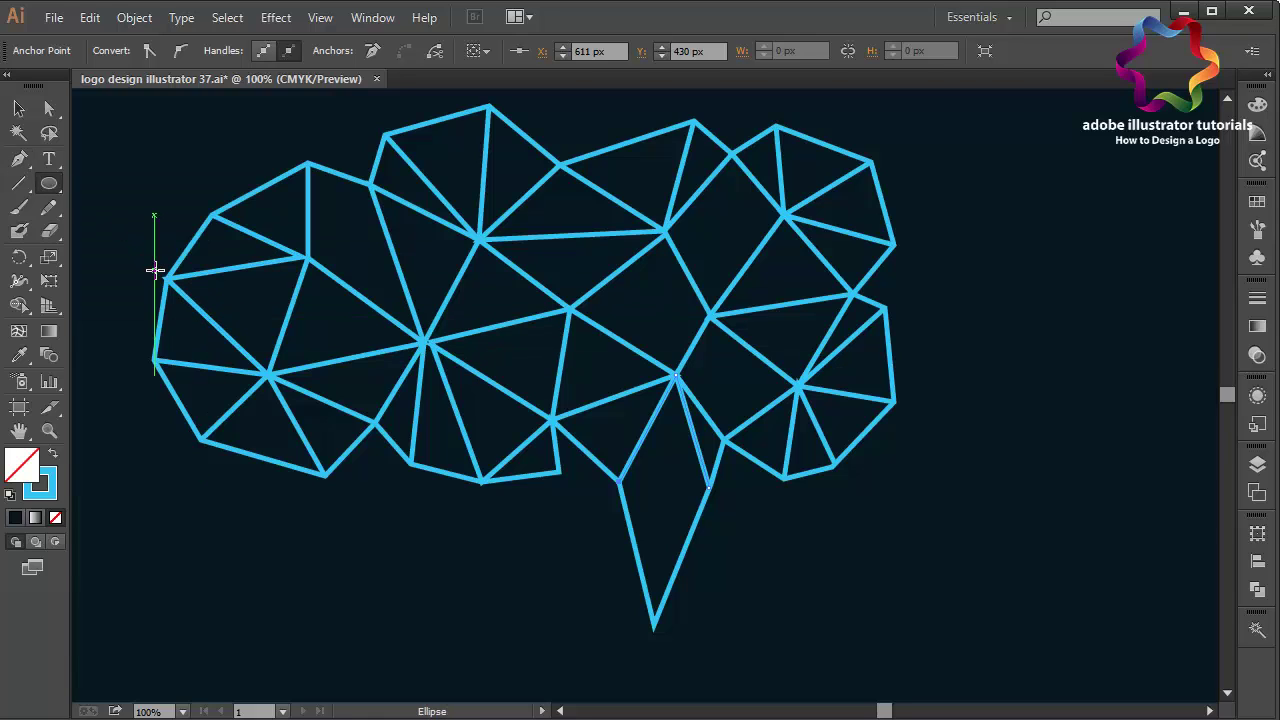
pyautogui.moveTo(155, 271); pyautogui.dragTo(177, 293)
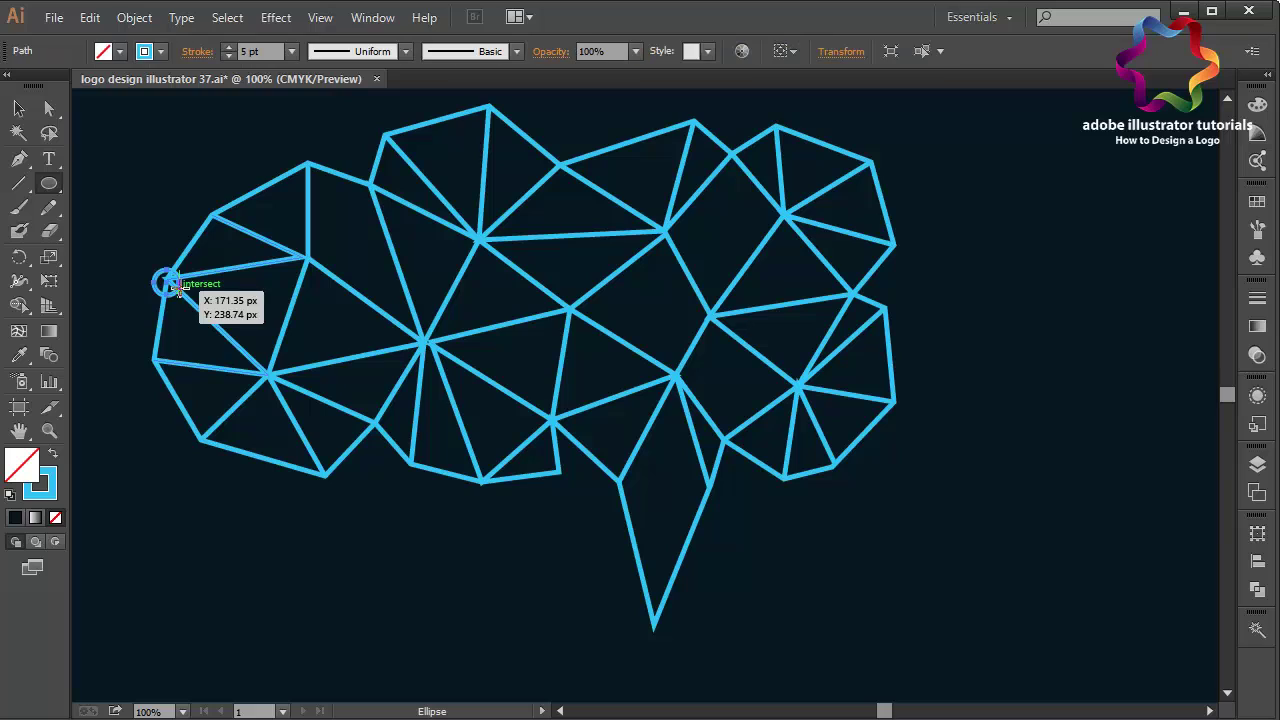
# Make the circle solid-filled with no stroke, nudge it onto the leftmost vertex, and copy it.
pyautogui.click(54, 456)
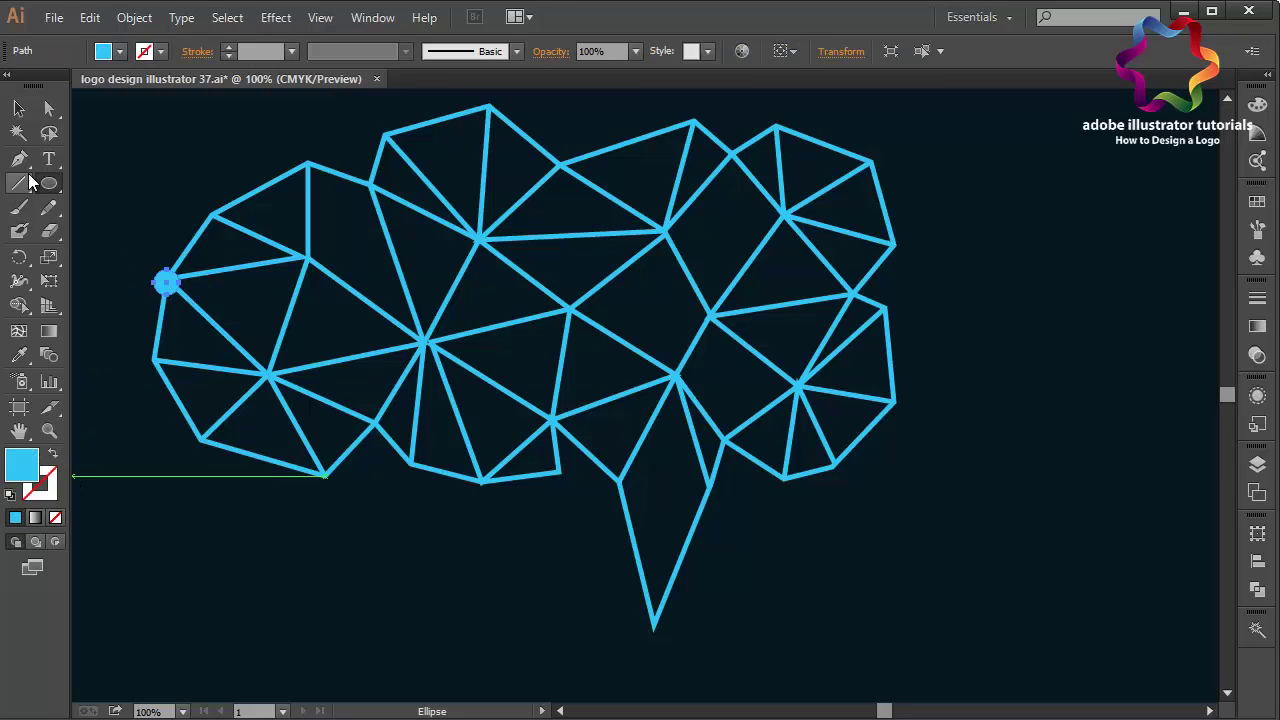
pyautogui.click(18, 112)
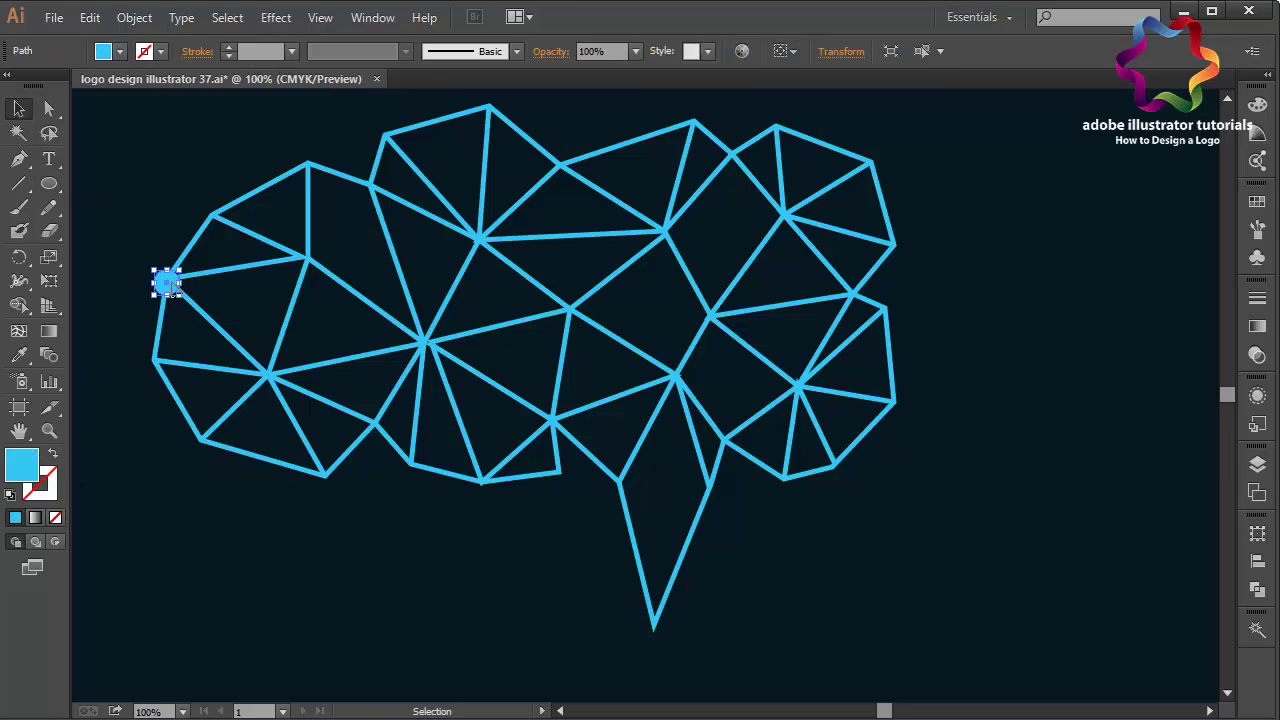
pyautogui.moveTo(176, 287); pyautogui.dragTo(181, 284)
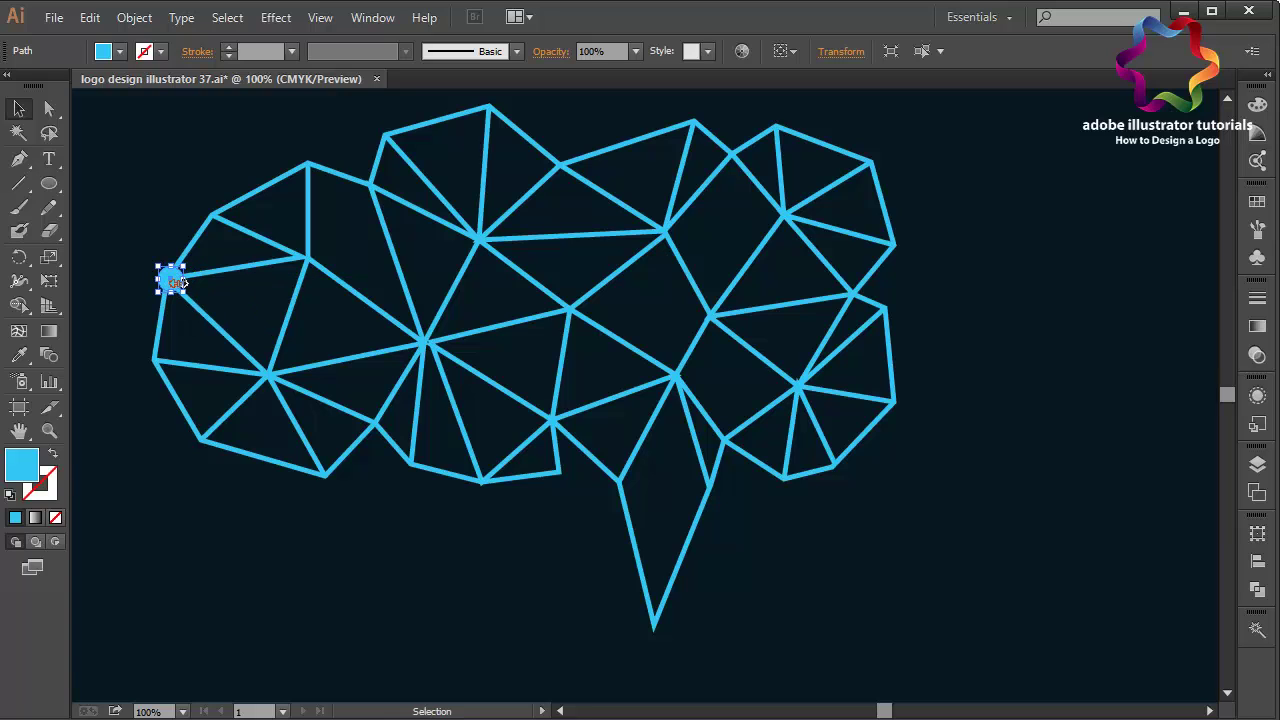
pyautogui.click(89, 17)
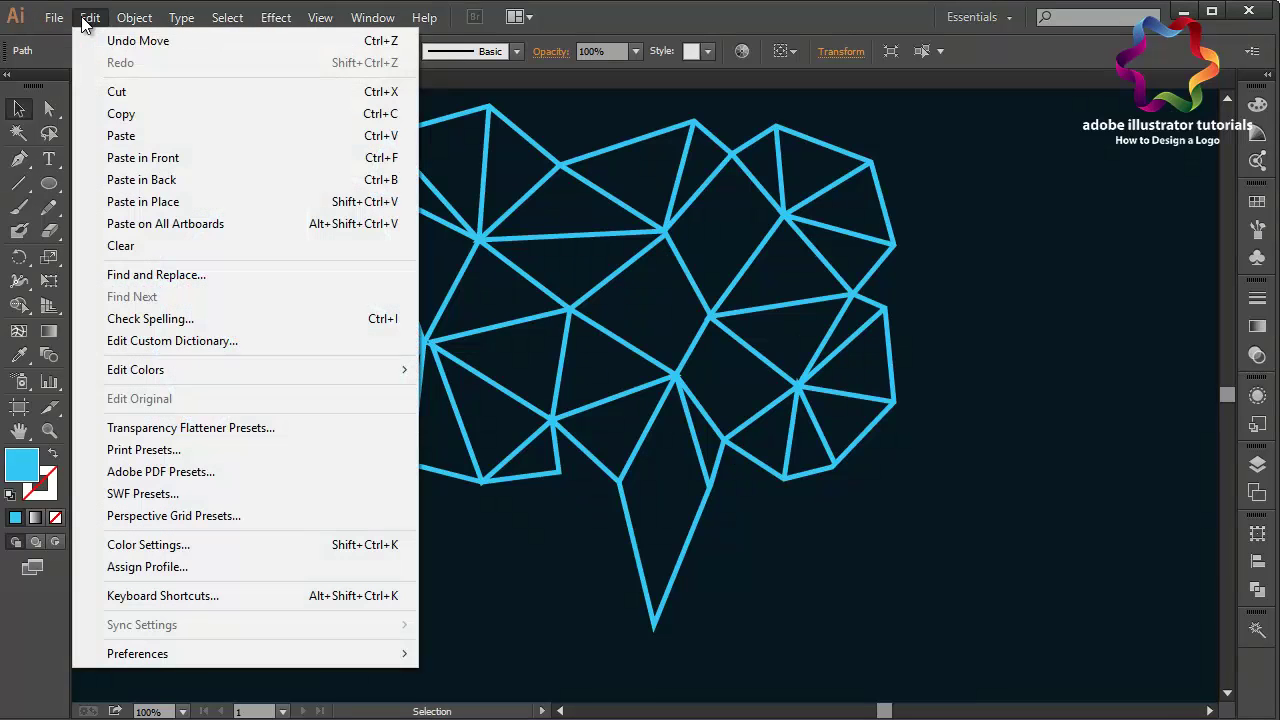
pyautogui.click(118, 112)
# Stack about ten copies of the circle in place using Edit > Paste in Front.
pyautogui.click(89, 17)
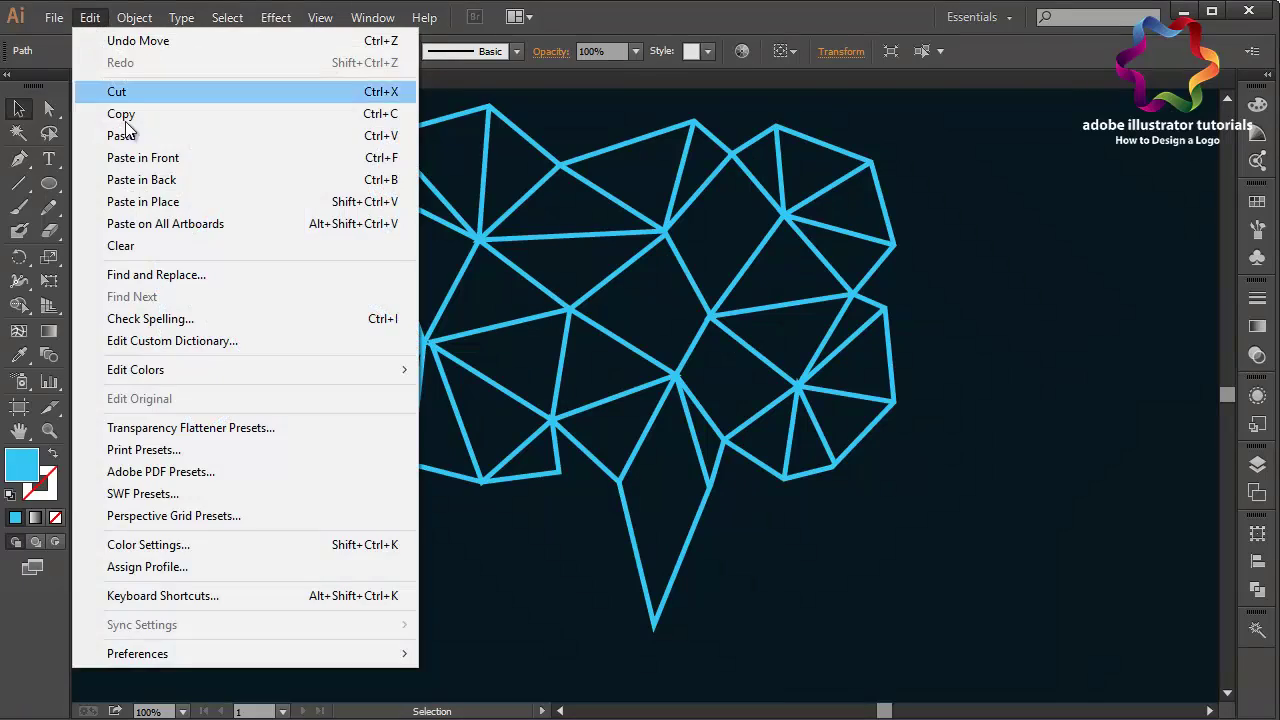
pyautogui.click(150, 157)
pyautogui.click(89, 17)
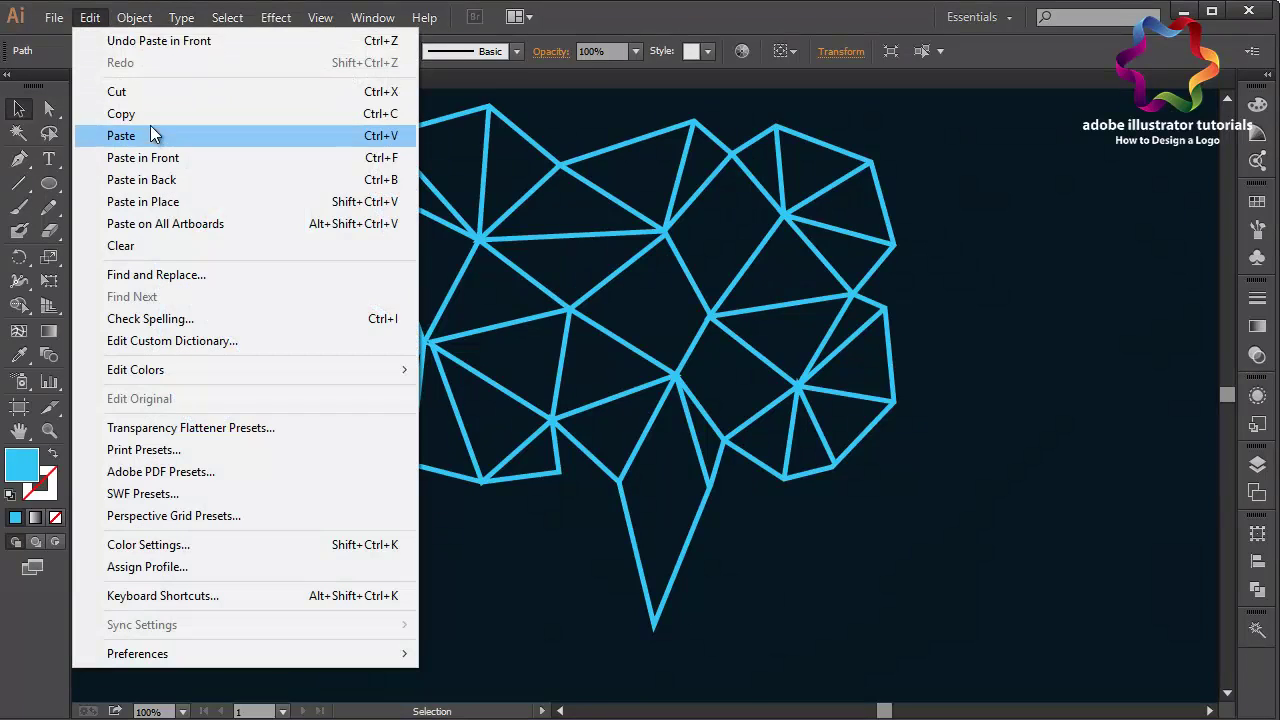
pyautogui.click(160, 157)
pyautogui.click(100, 20)
pyautogui.click(150, 157)
pyautogui.click(89, 17)
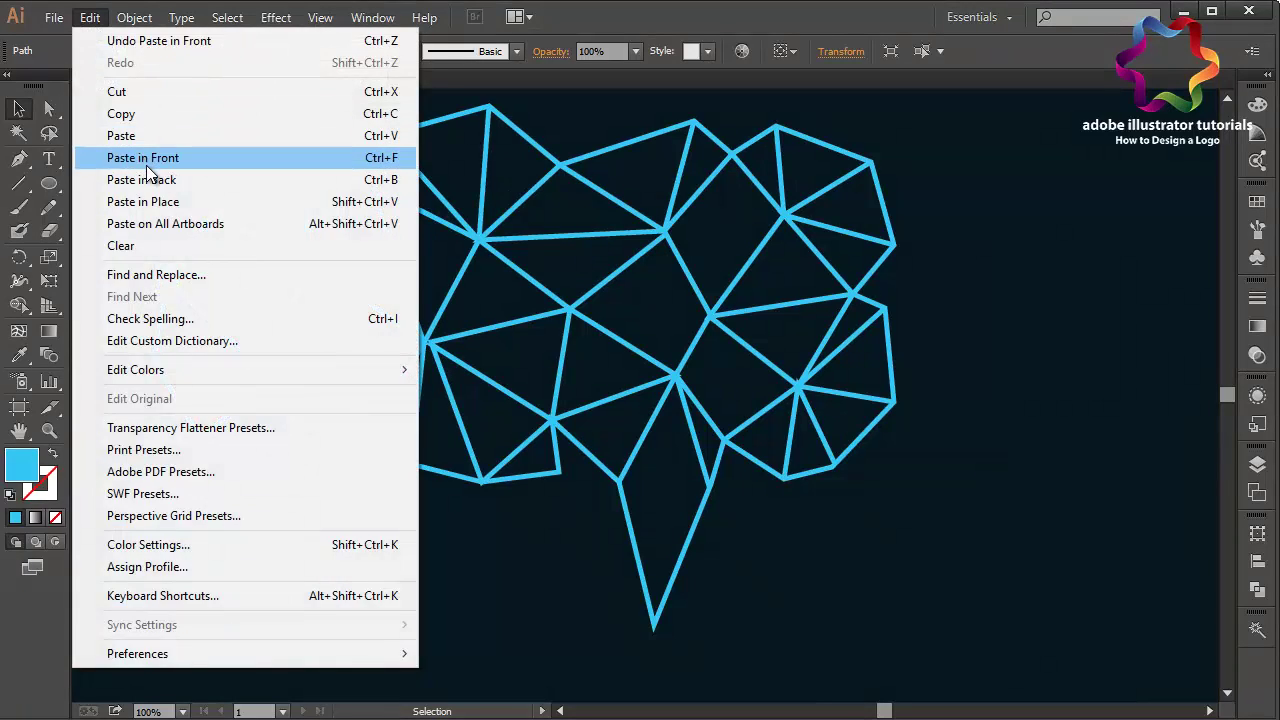
pyautogui.click(146, 160)
pyautogui.click(89, 17)
pyautogui.click(150, 160)
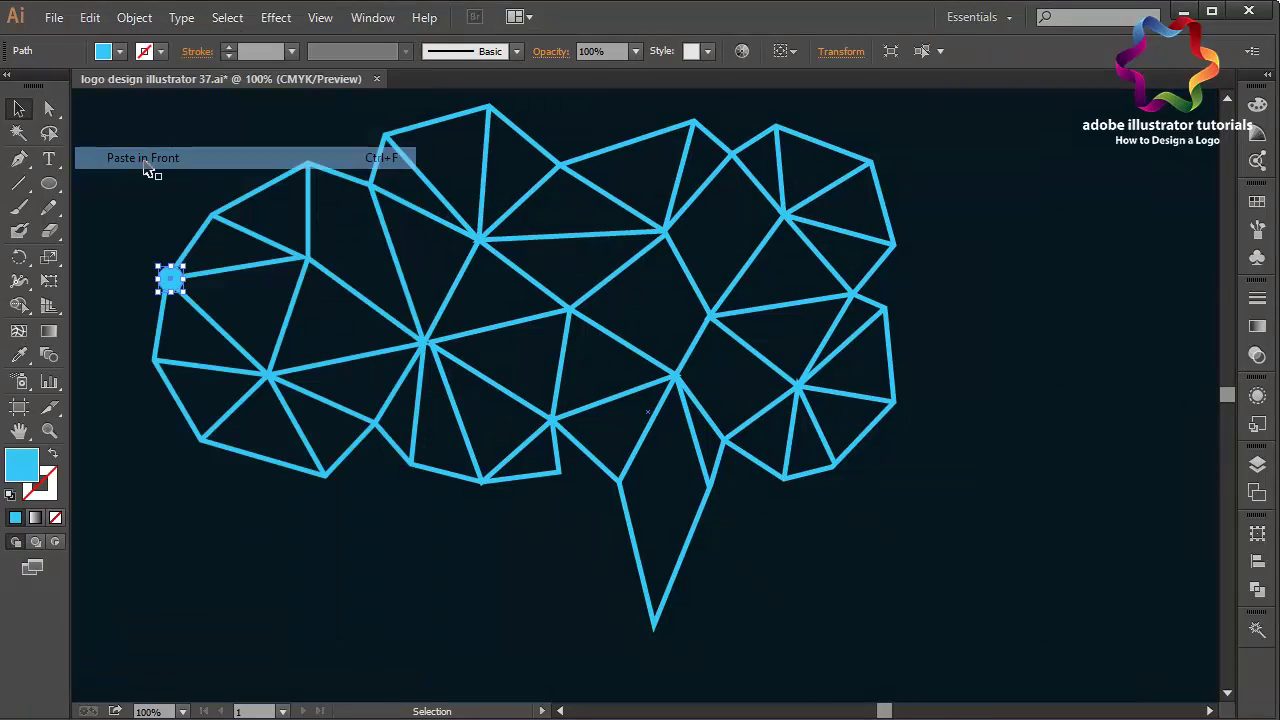
pyautogui.click(89, 17)
pyautogui.click(160, 161)
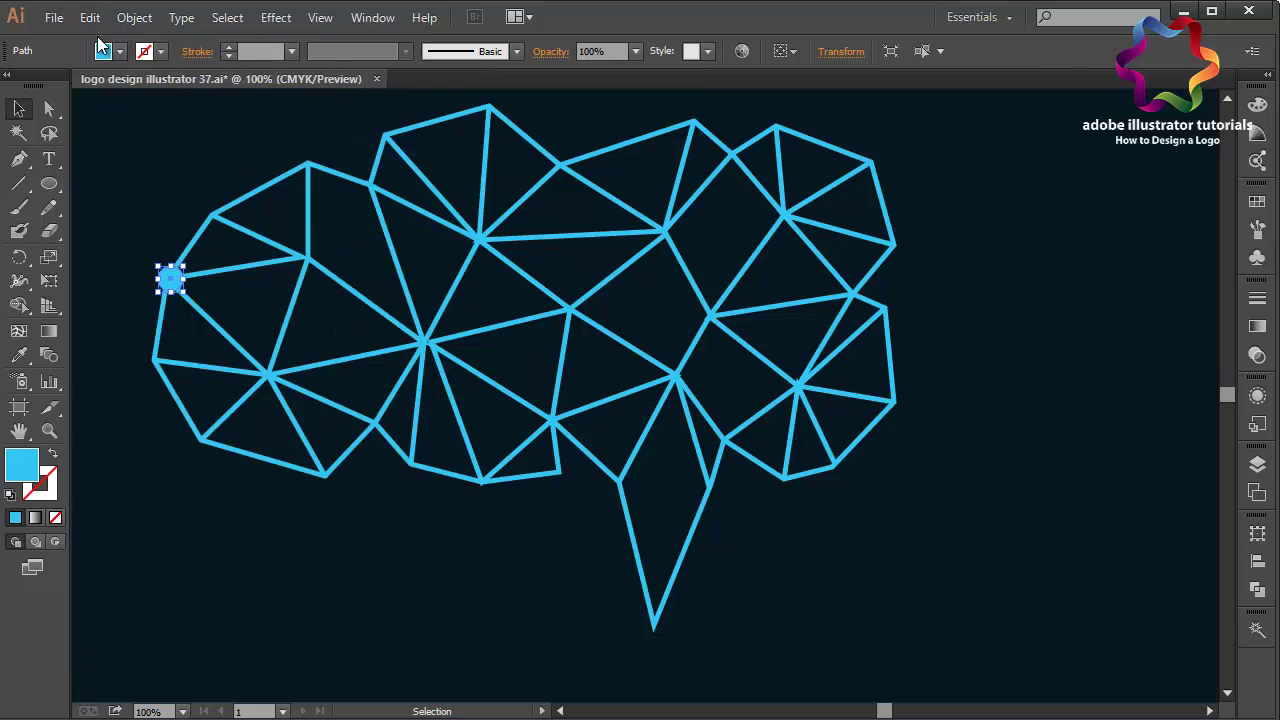
pyautogui.click(89, 17)
pyautogui.click(163, 160)
pyautogui.click(89, 17)
pyautogui.click(163, 158)
pyautogui.click(89, 17)
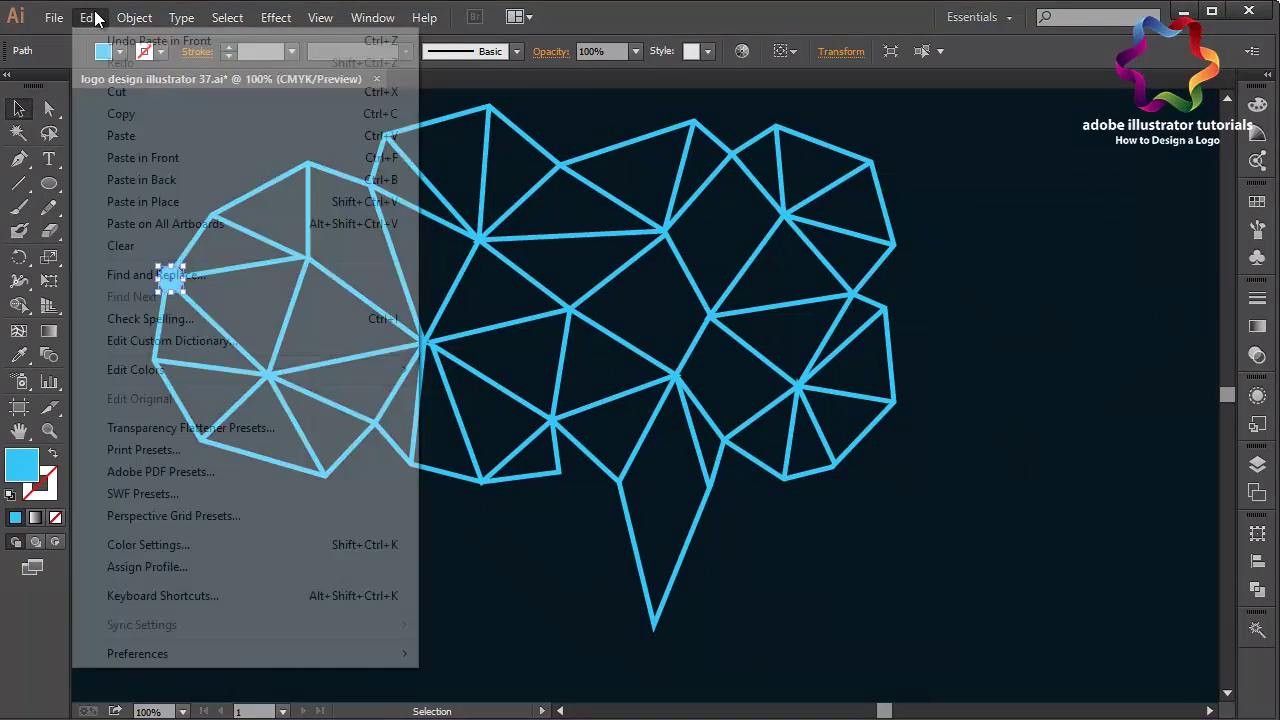
pyautogui.click(163, 158)
pyautogui.click(89, 17)
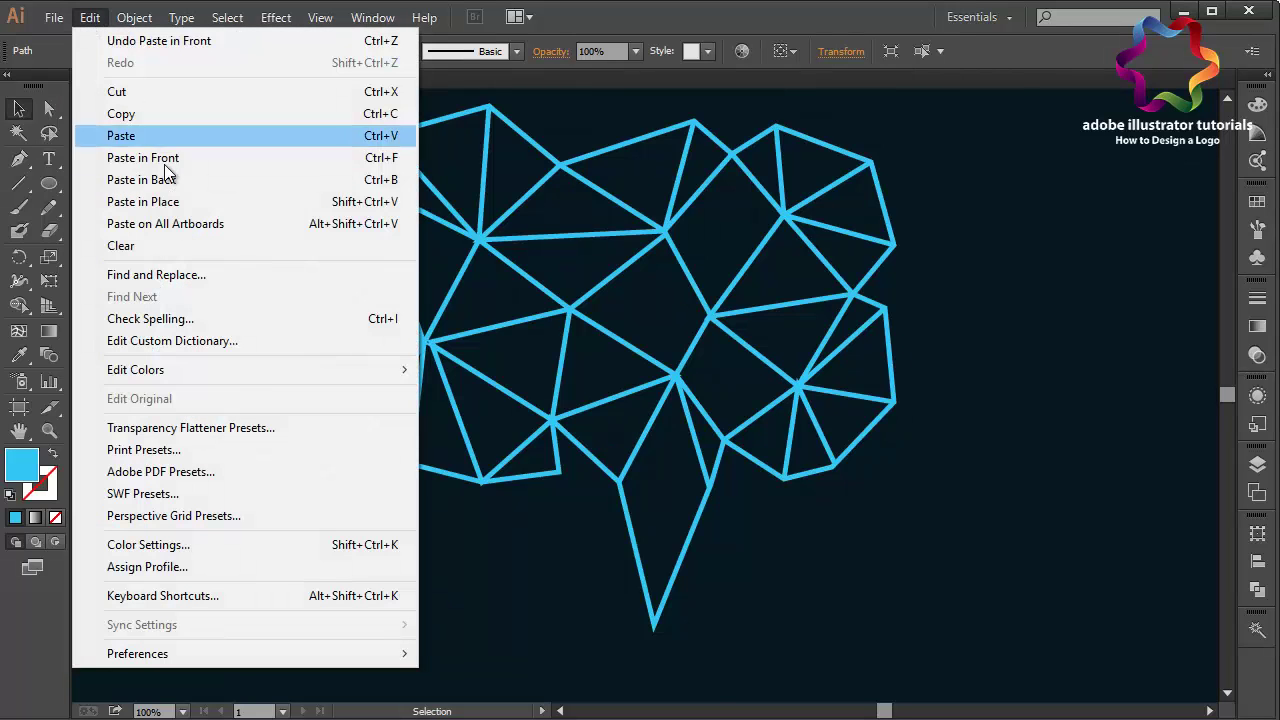
pyautogui.click(163, 158)
# Move circle copies onto the upper-left, upper, bottom-edge and central-left mesh vertices.
pyautogui.moveTo(175, 287); pyautogui.dragTo(268, 376)
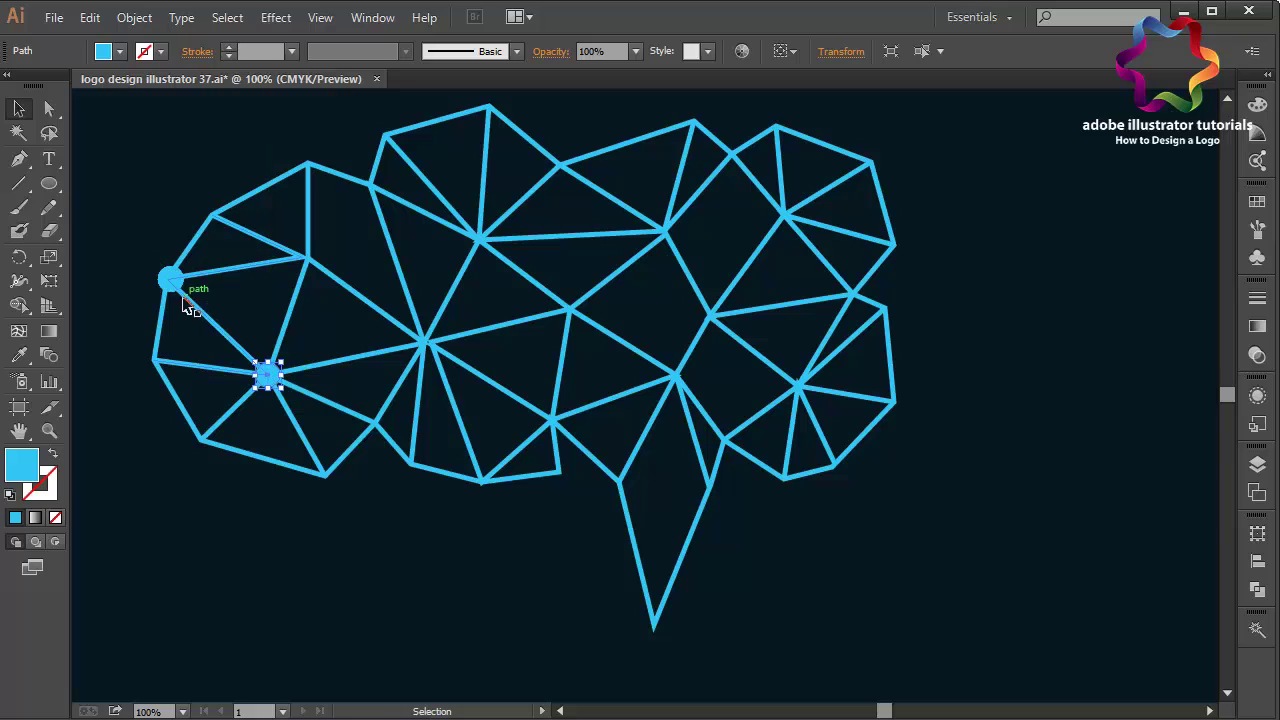
pyautogui.moveTo(172, 284); pyautogui.dragTo(308, 262)
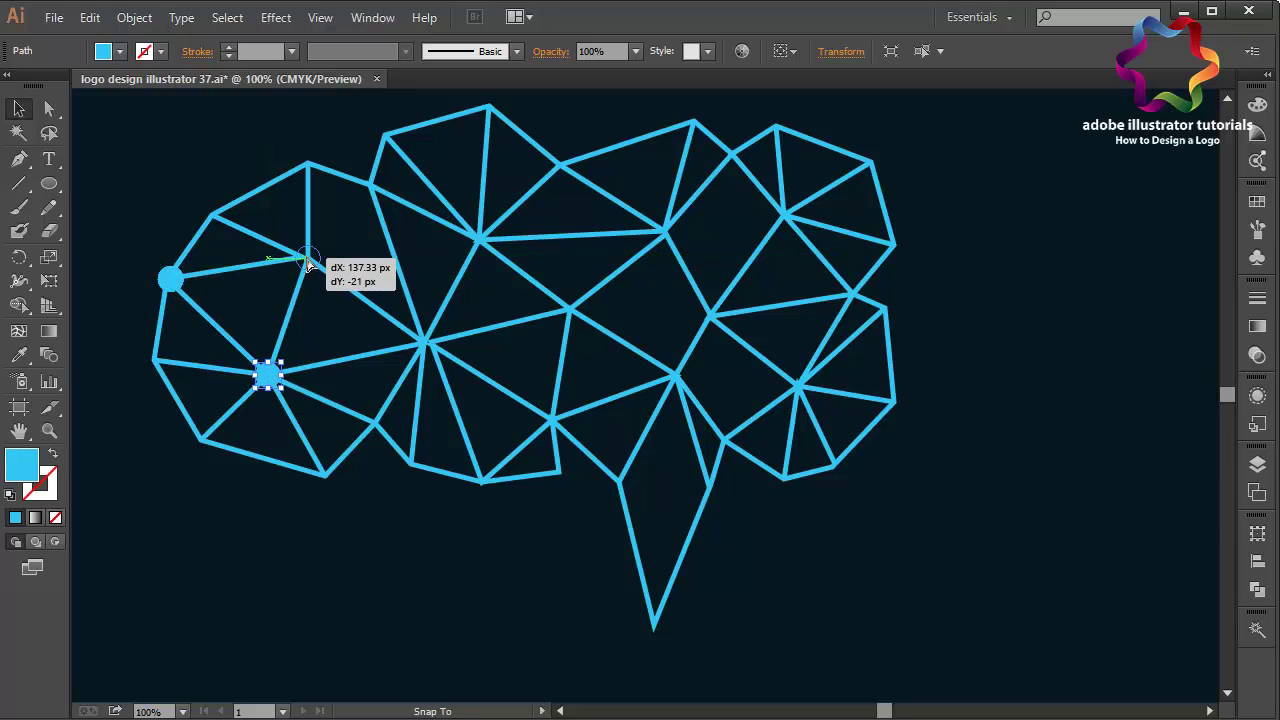
pyautogui.moveTo(308, 262); pyautogui.dragTo(308, 258)
pyautogui.moveTo(172, 284)
pyautogui.mouseDown()
pyautogui.moveTo(490, 238)
pyautogui.moveTo(480, 244)
pyautogui.mouseUp()
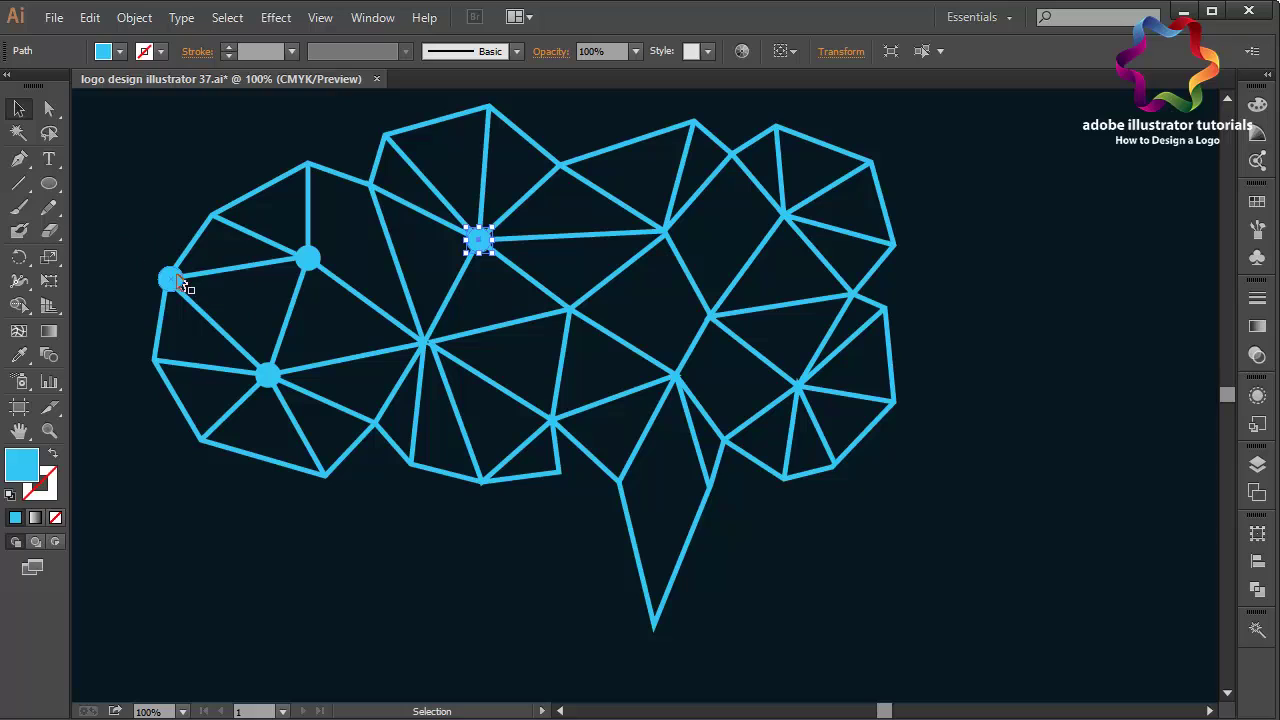
pyautogui.moveTo(182, 286); pyautogui.dragTo(484, 480)
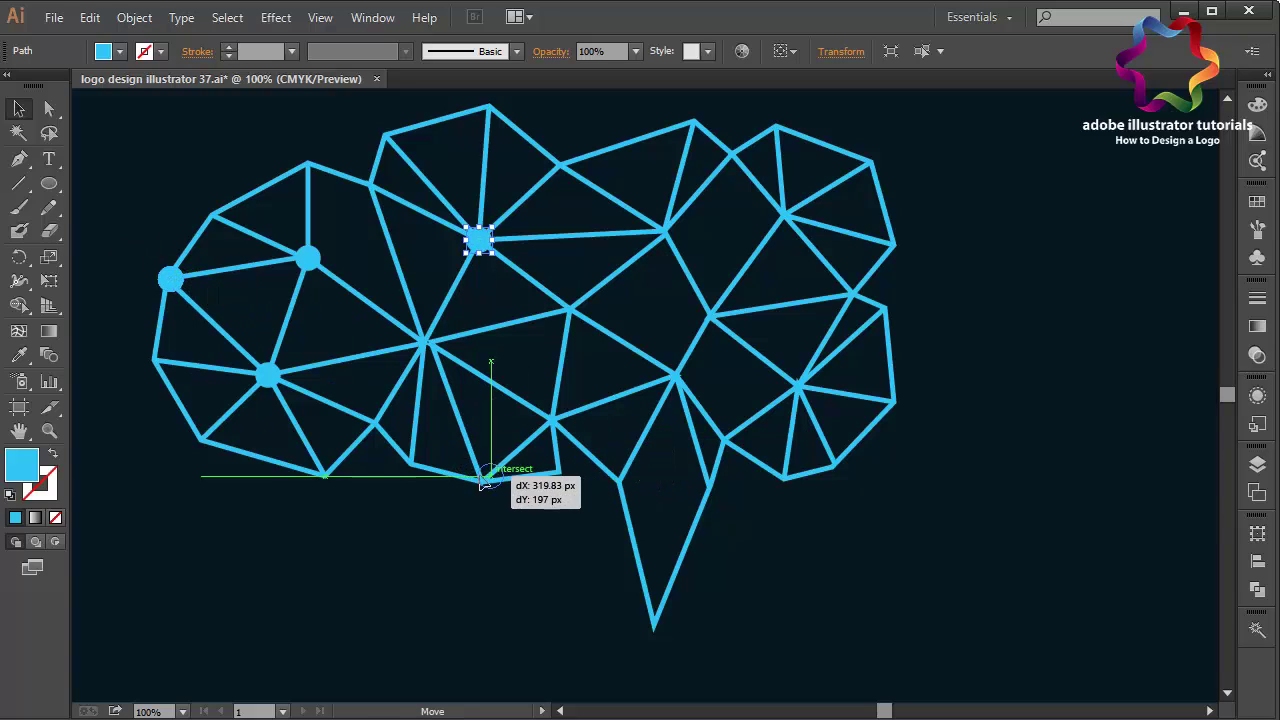
pyautogui.moveTo(484, 480); pyautogui.dragTo(484, 481)
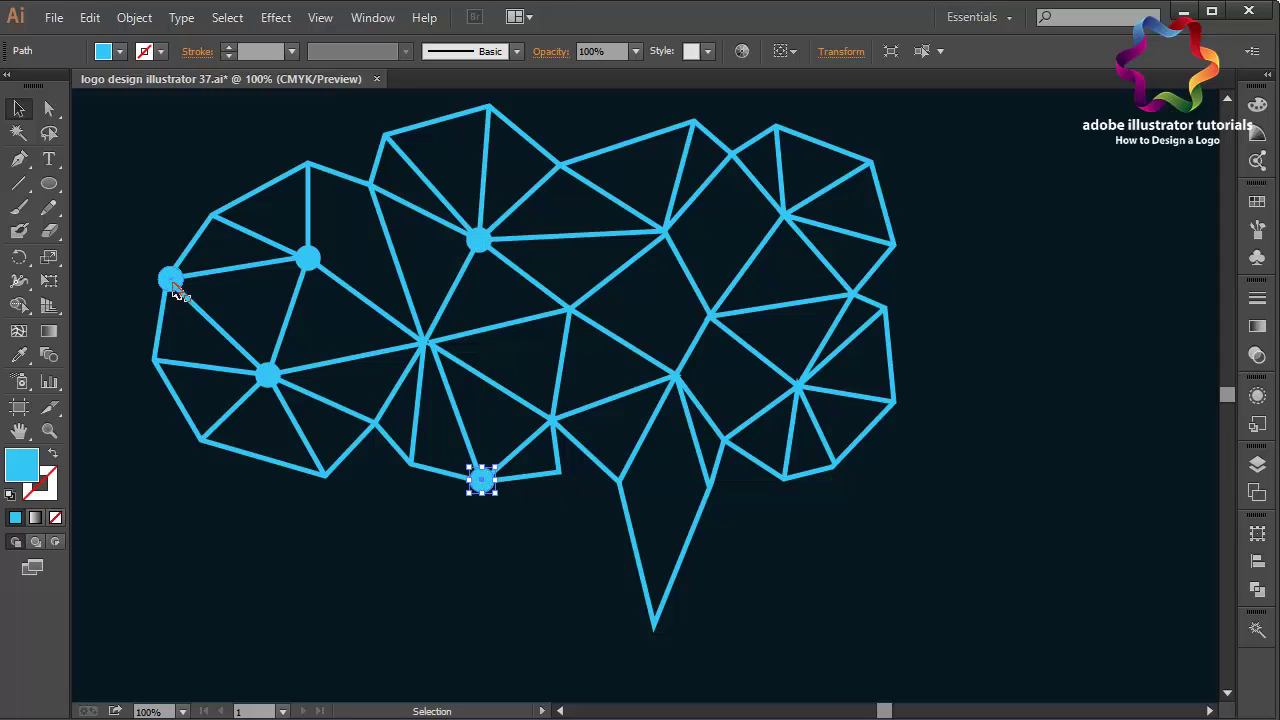
pyautogui.moveTo(171, 282); pyautogui.dragTo(424, 342)
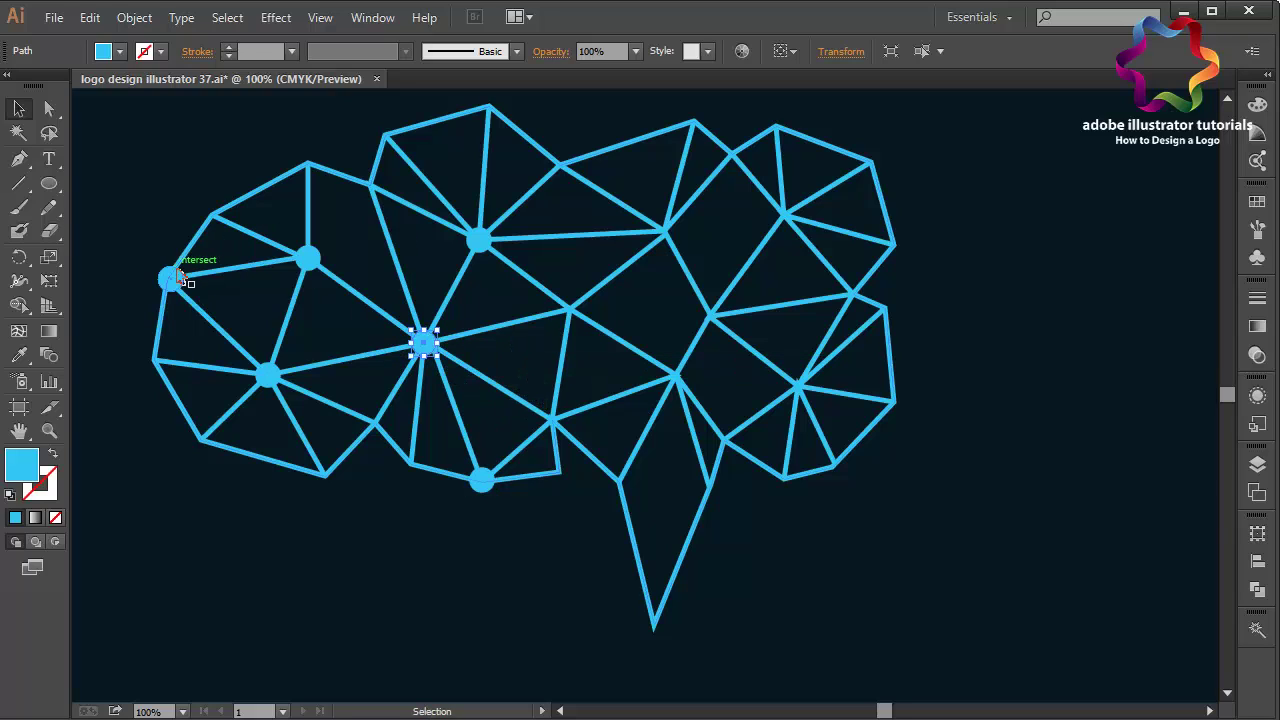
# Place further circle copies on the upper-right, right-hand, top-right, lower-middle and centre vertices.
pyautogui.moveTo(171, 281); pyautogui.dragTo(664, 238)
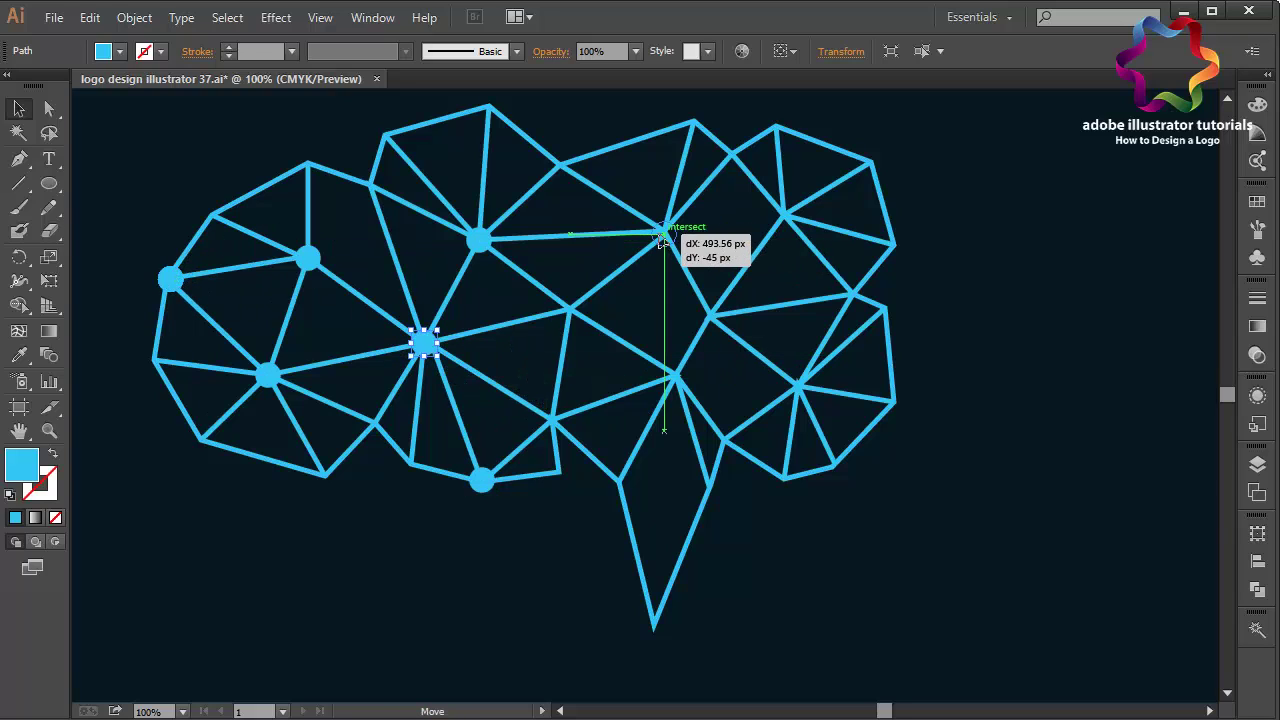
pyautogui.moveTo(664, 238); pyautogui.dragTo(663, 234)
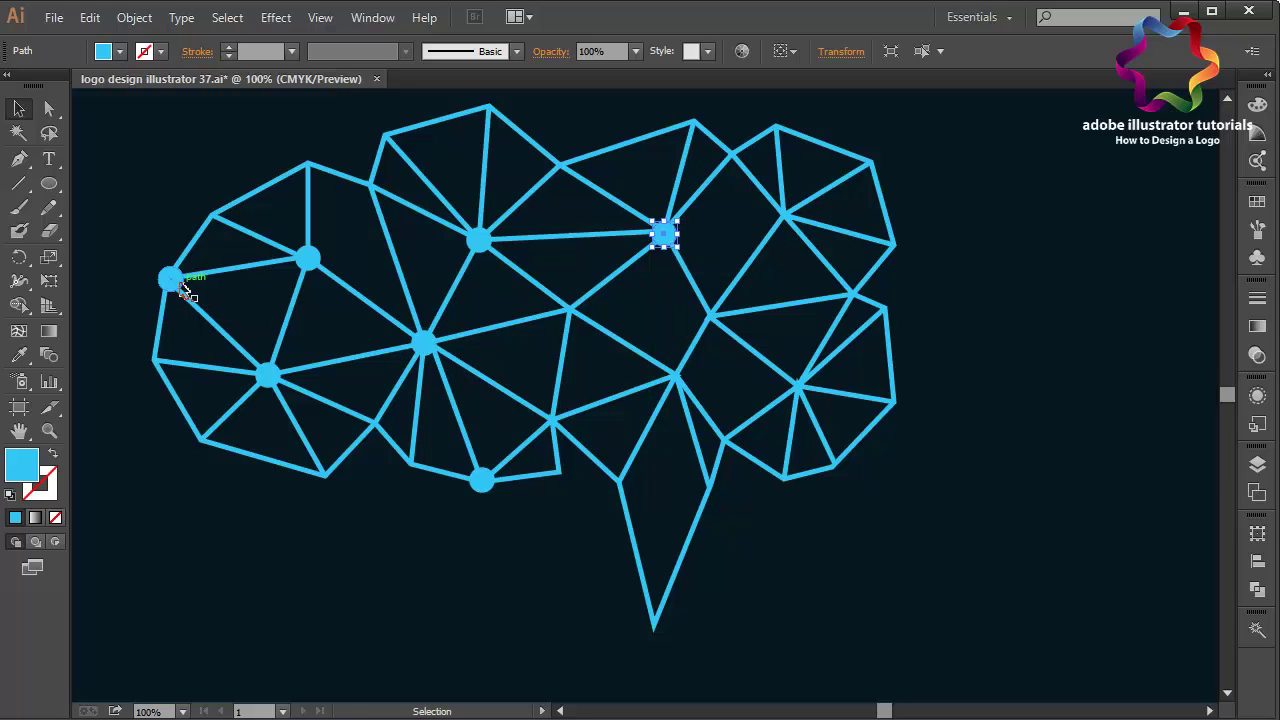
pyautogui.moveTo(183, 288)
pyautogui.mouseDown()
pyautogui.moveTo(808, 398)
pyautogui.moveTo(799, 391)
pyautogui.mouseUp()
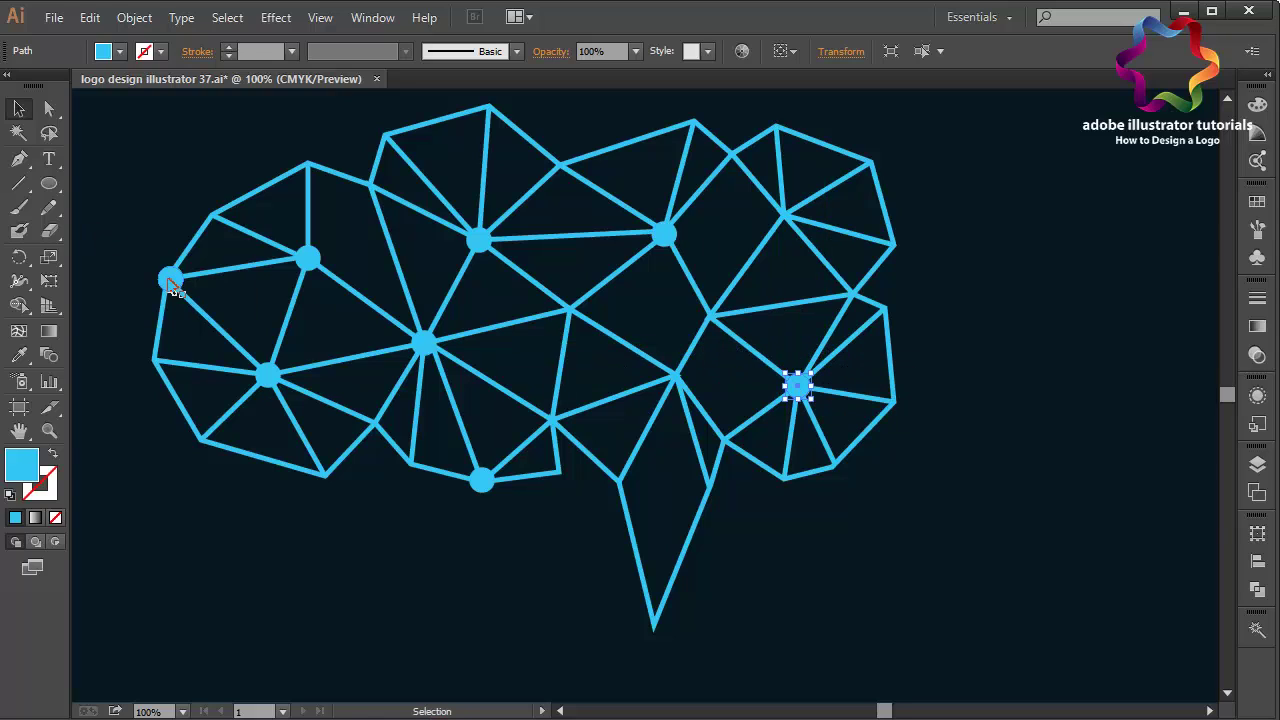
pyautogui.moveTo(173, 287); pyautogui.dragTo(786, 217)
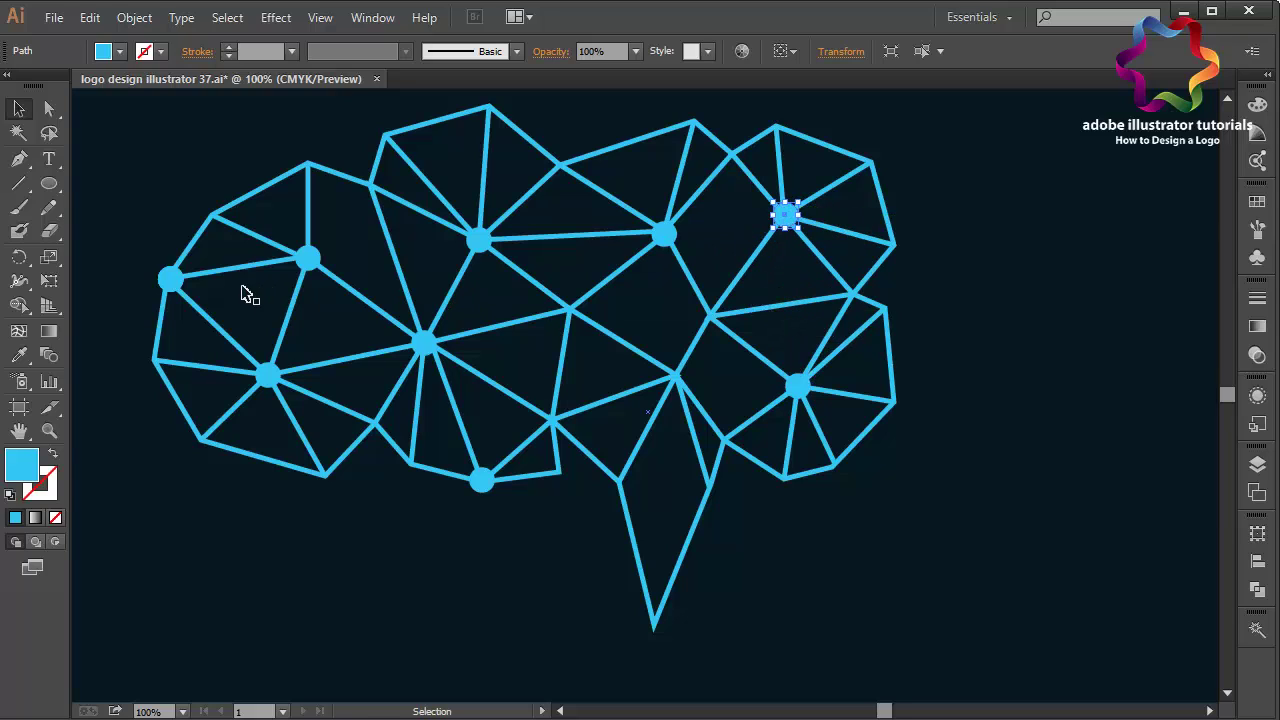
pyautogui.moveTo(172, 280); pyautogui.dragTo(172, 281)
pyautogui.moveTo(737, 372); pyautogui.dragTo(675, 377)
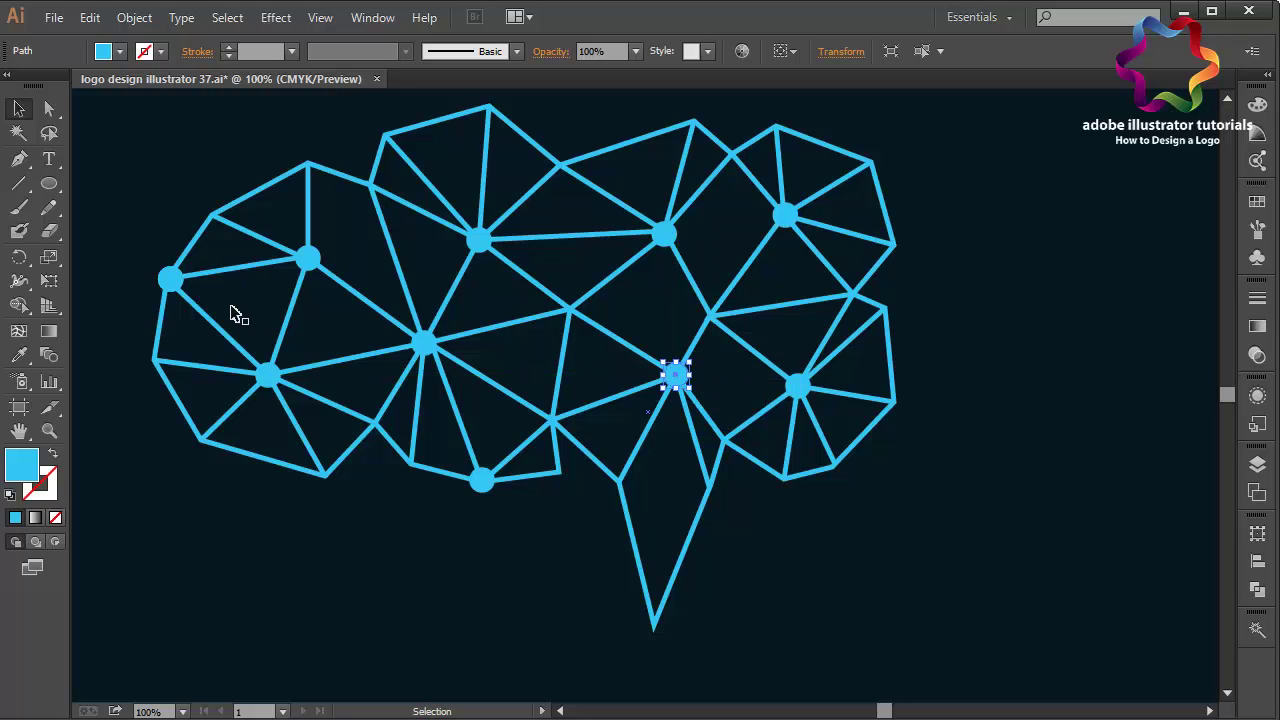
pyautogui.moveTo(172, 281)
pyautogui.mouseDown()
pyautogui.moveTo(151, 279)
pyautogui.moveTo(570, 313)
pyautogui.mouseUp()
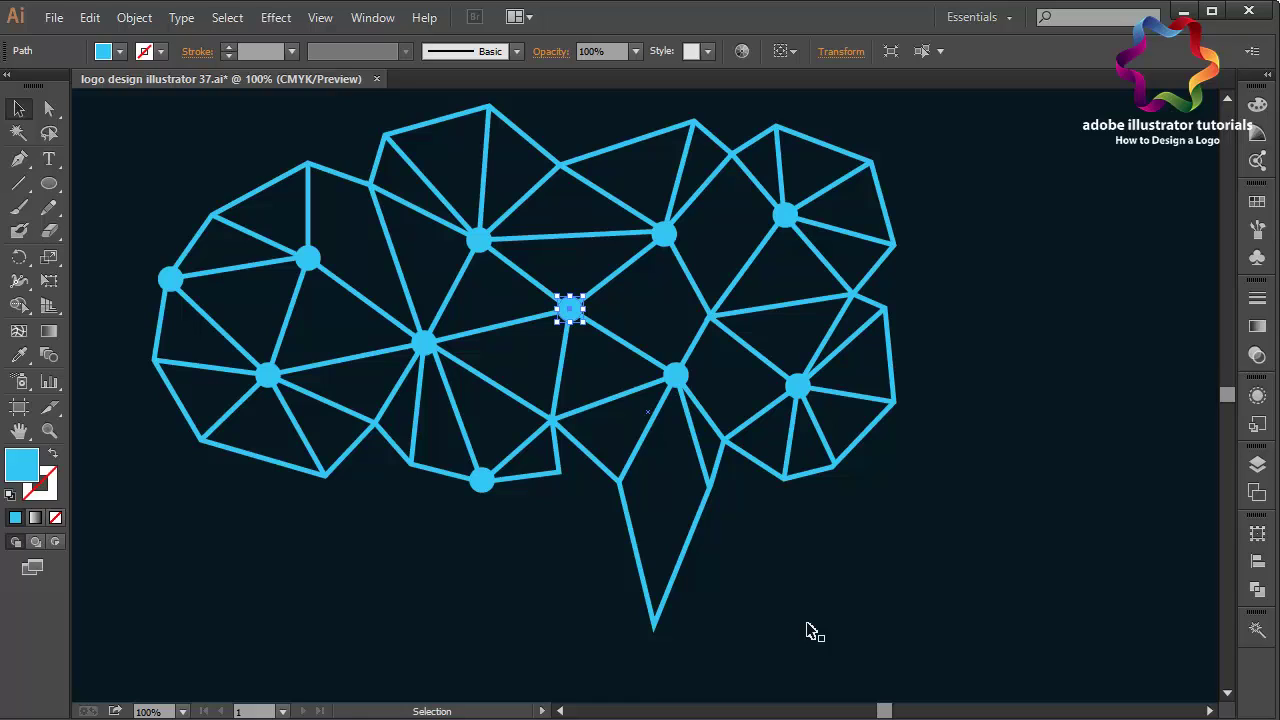
pyautogui.moveTo(172, 280); pyautogui.dragTo(137, 268)
# Undo the stray move of the left circle, readjust the view with the scrollbars, and open the File menu.
pyautogui.hotkey('ctrl', 'z')
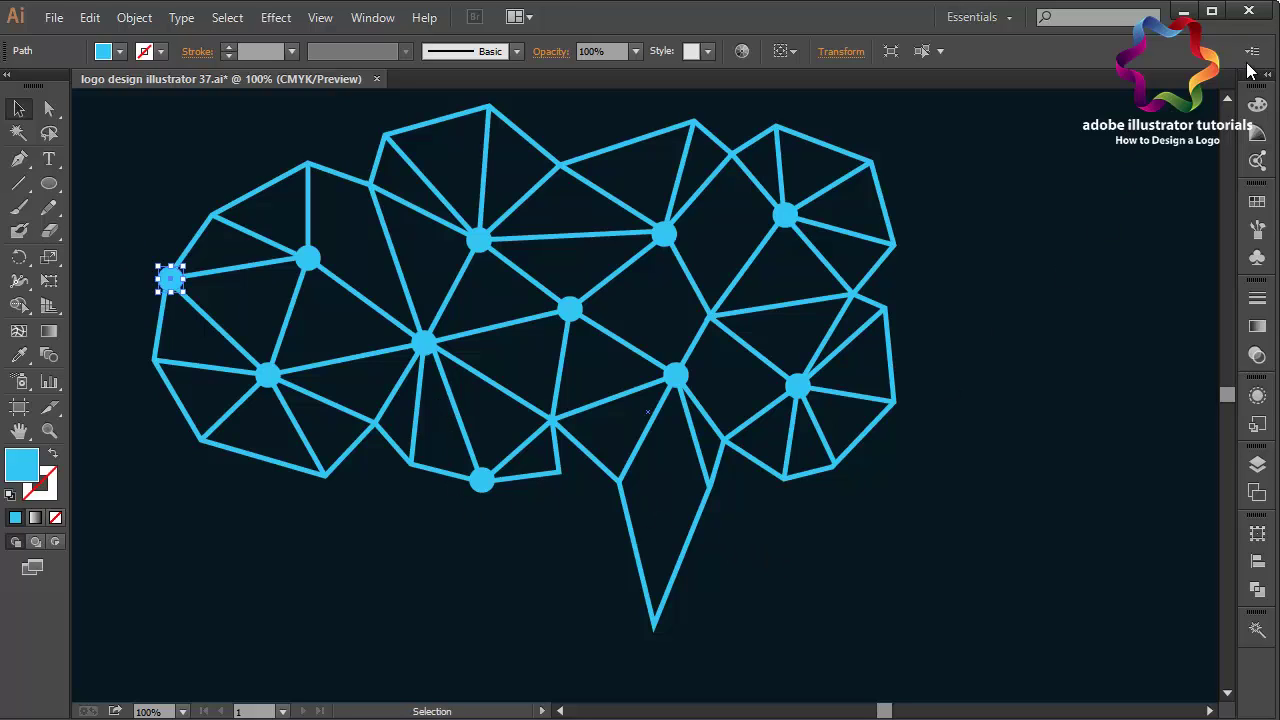
pyautogui.click(1228, 99)
pyautogui.click(1228, 99)
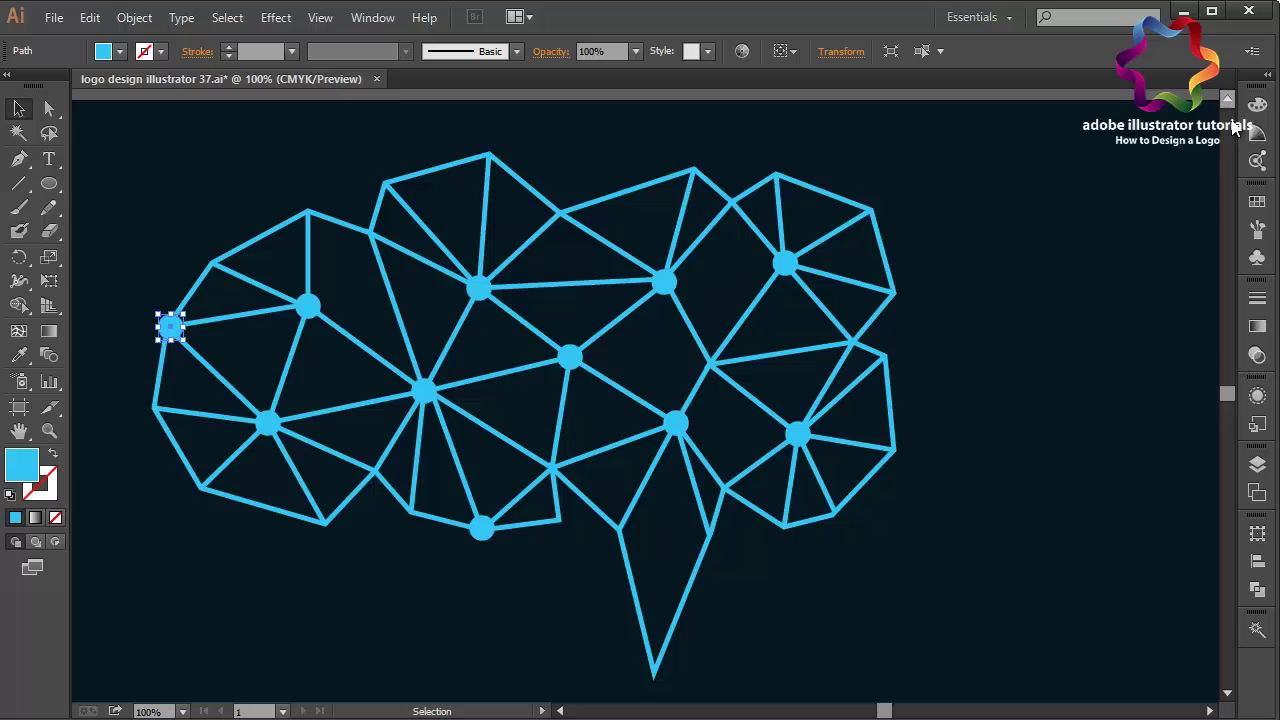
pyautogui.click(1227, 692)
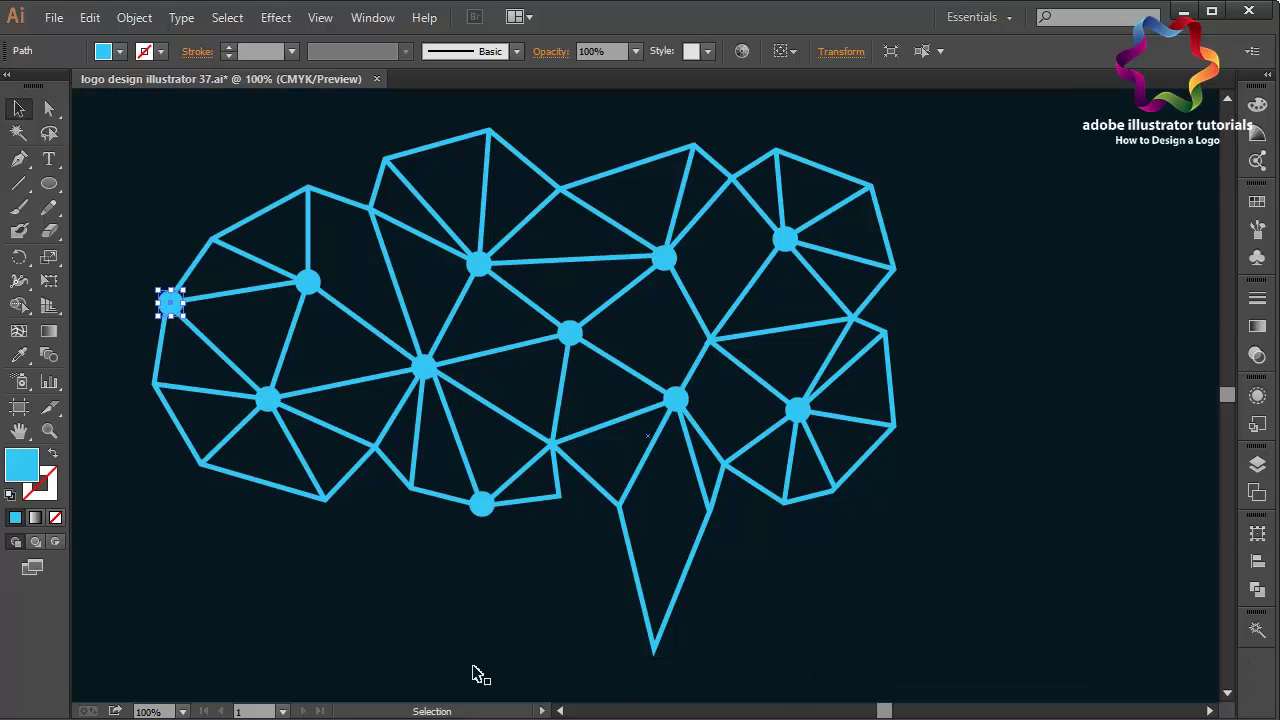
pyautogui.click(559, 711)
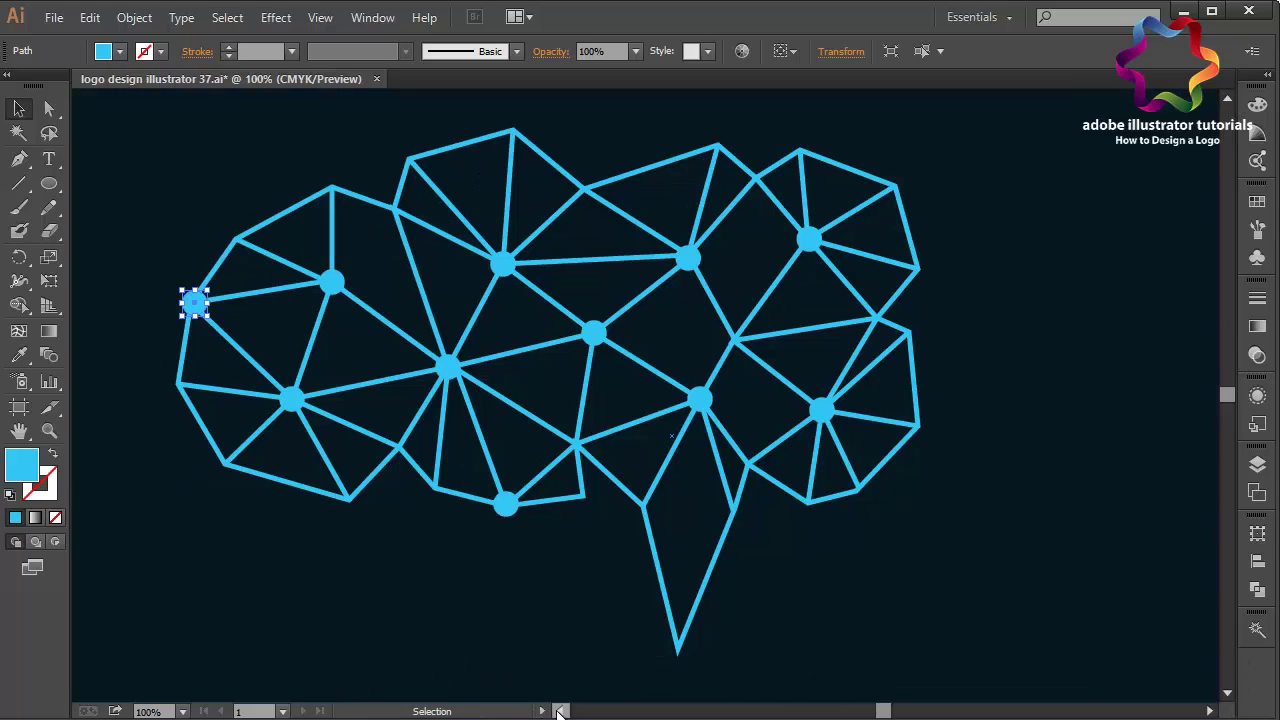
pyautogui.click(559, 711)
pyautogui.click(559, 711)
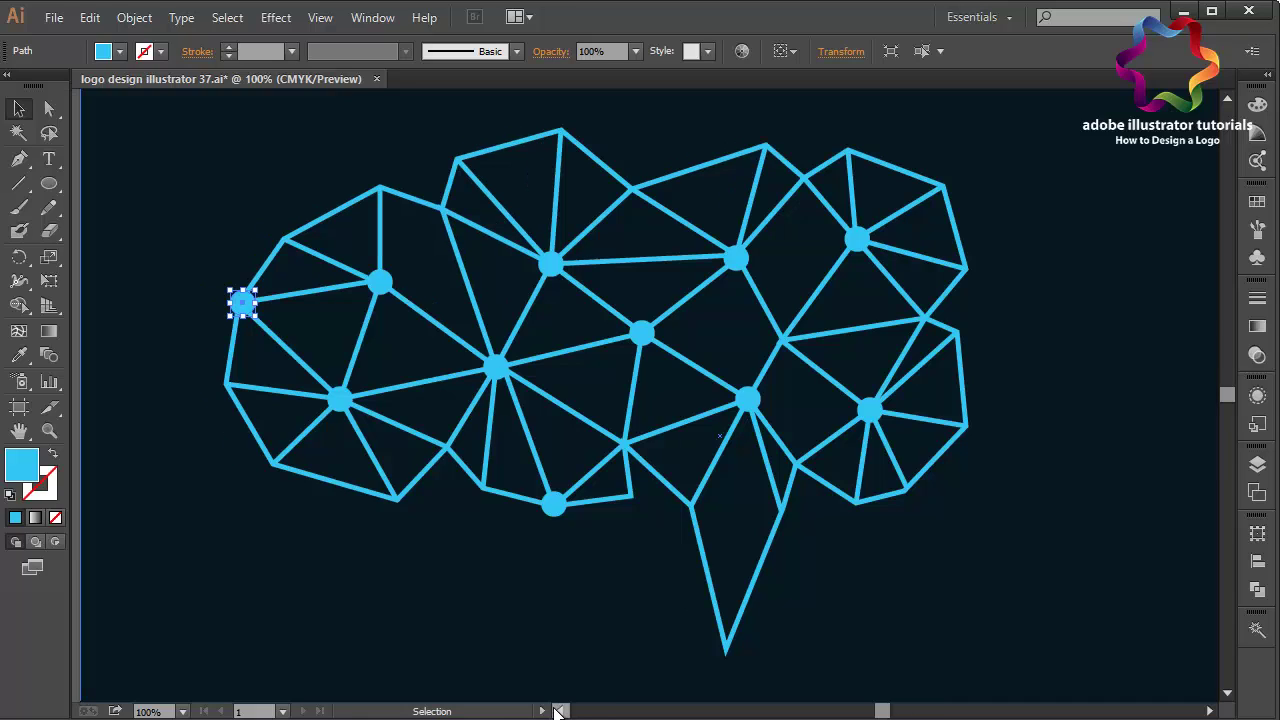
pyautogui.click(1209, 711)
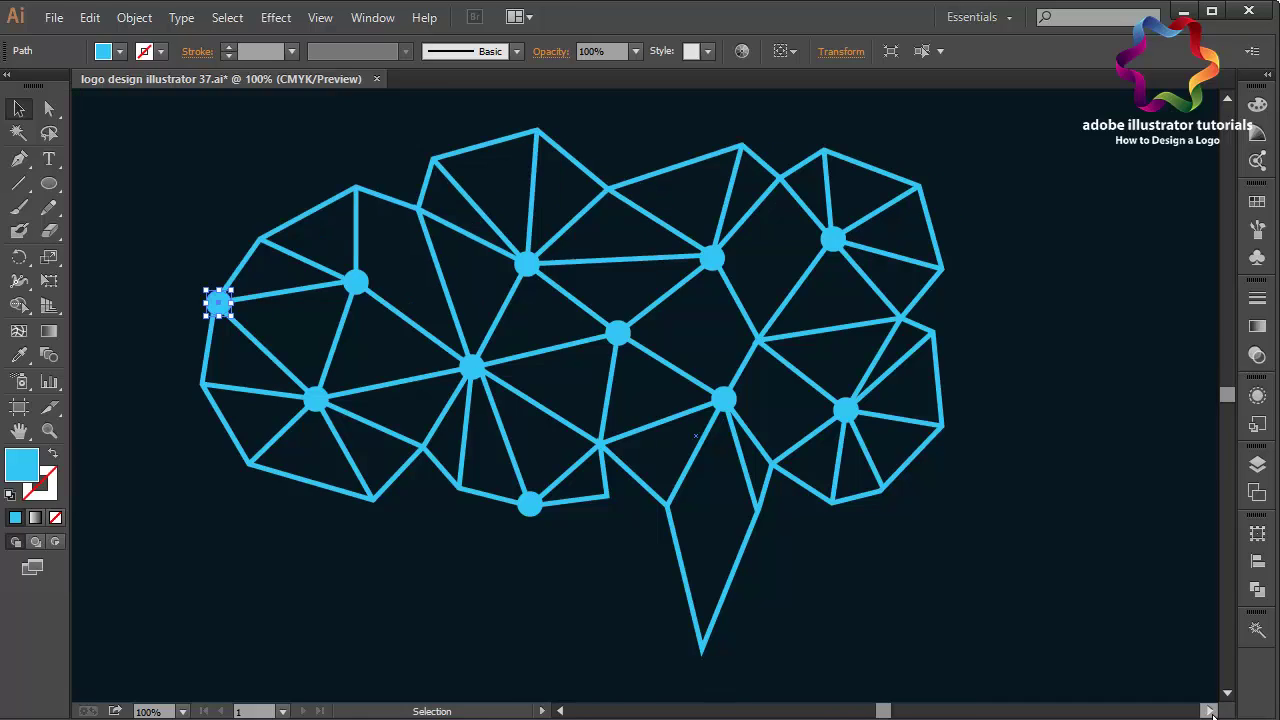
pyautogui.click(54, 17)
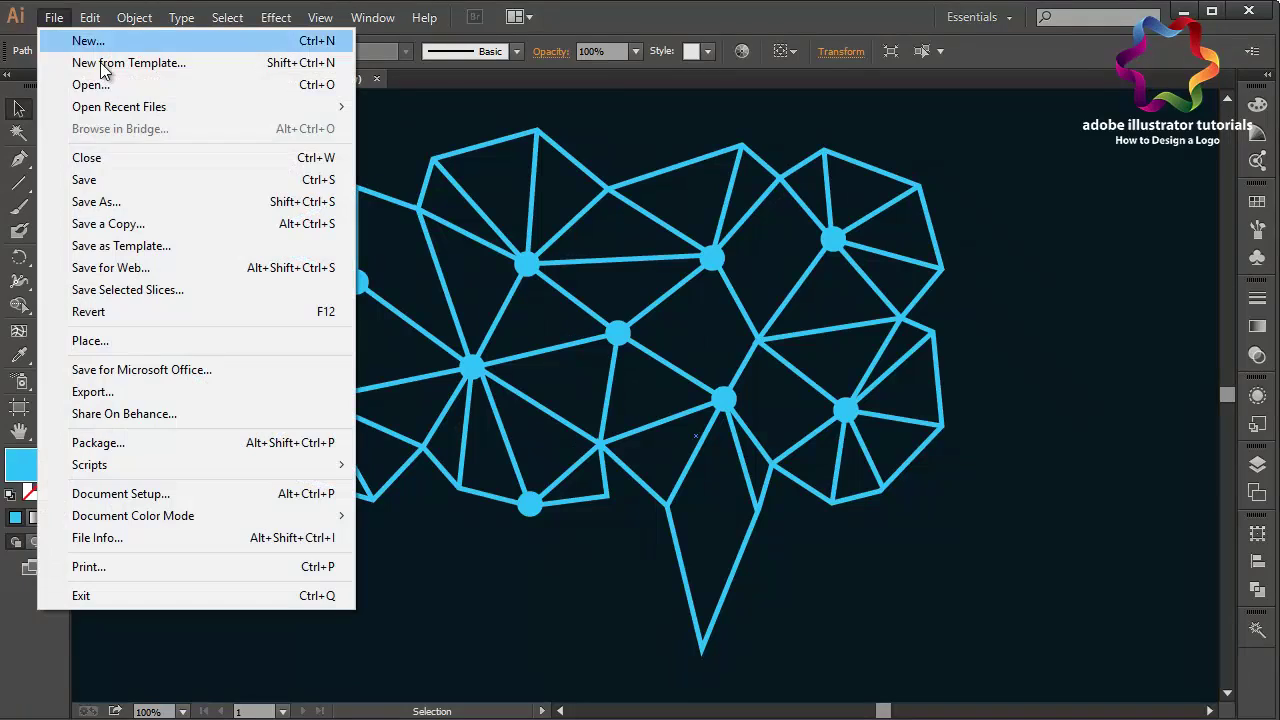
# Save the artwork as 'logo design illustrator 38.ai' in Illustrator CC (17.0) format.
pyautogui.click(152, 201)
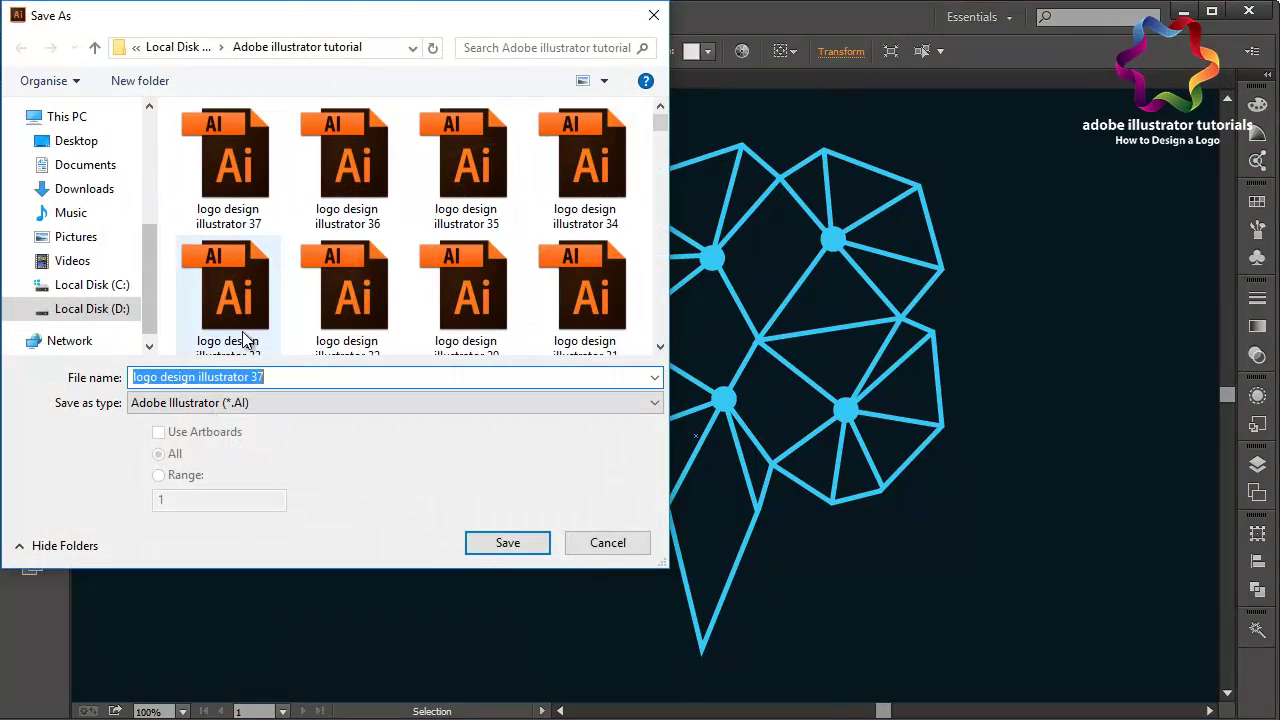
pyautogui.click(270, 376)
pyautogui.press('BackSpace')
pyautogui.write('8')
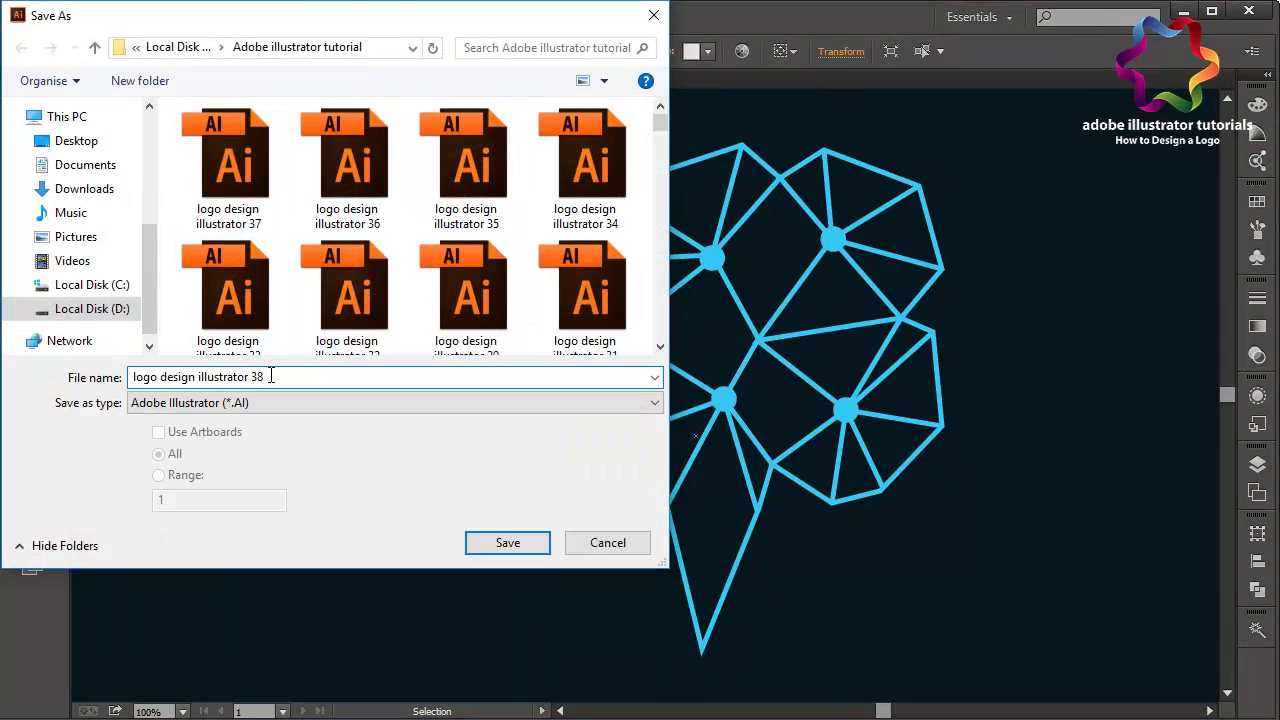
pyautogui.click(486, 543)
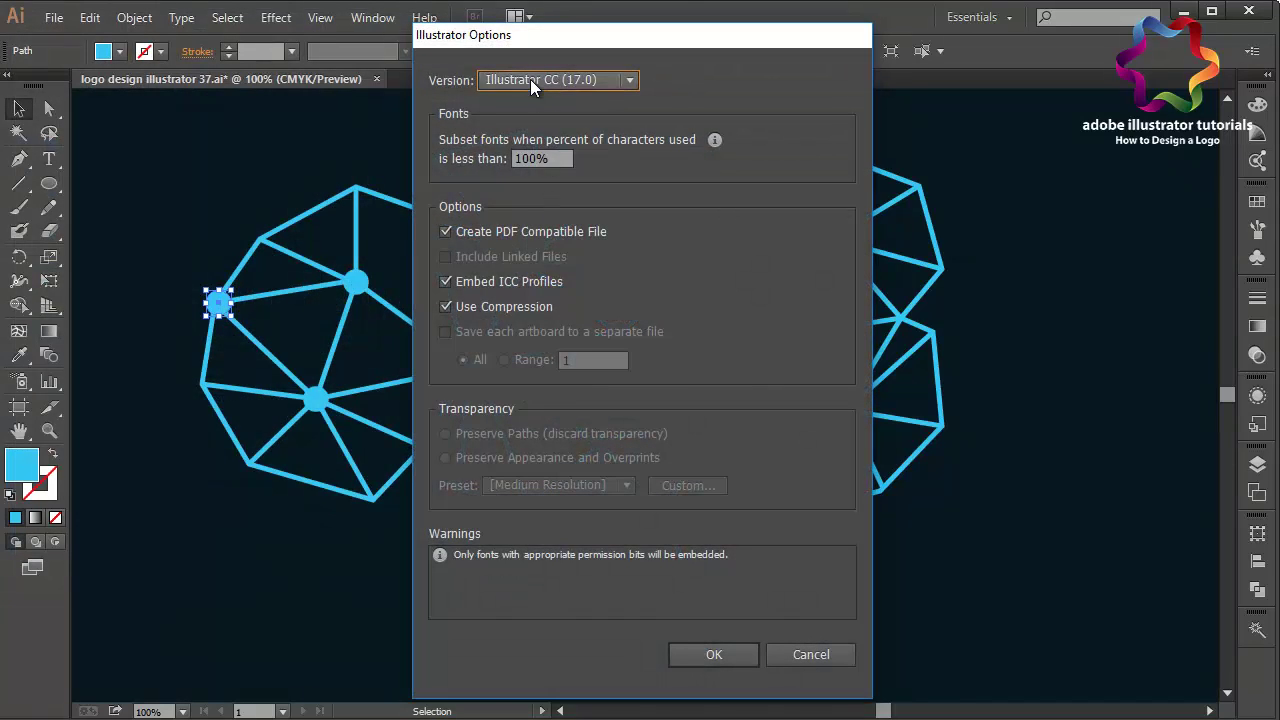
pyautogui.click(530, 79)
pyautogui.click(535, 102)
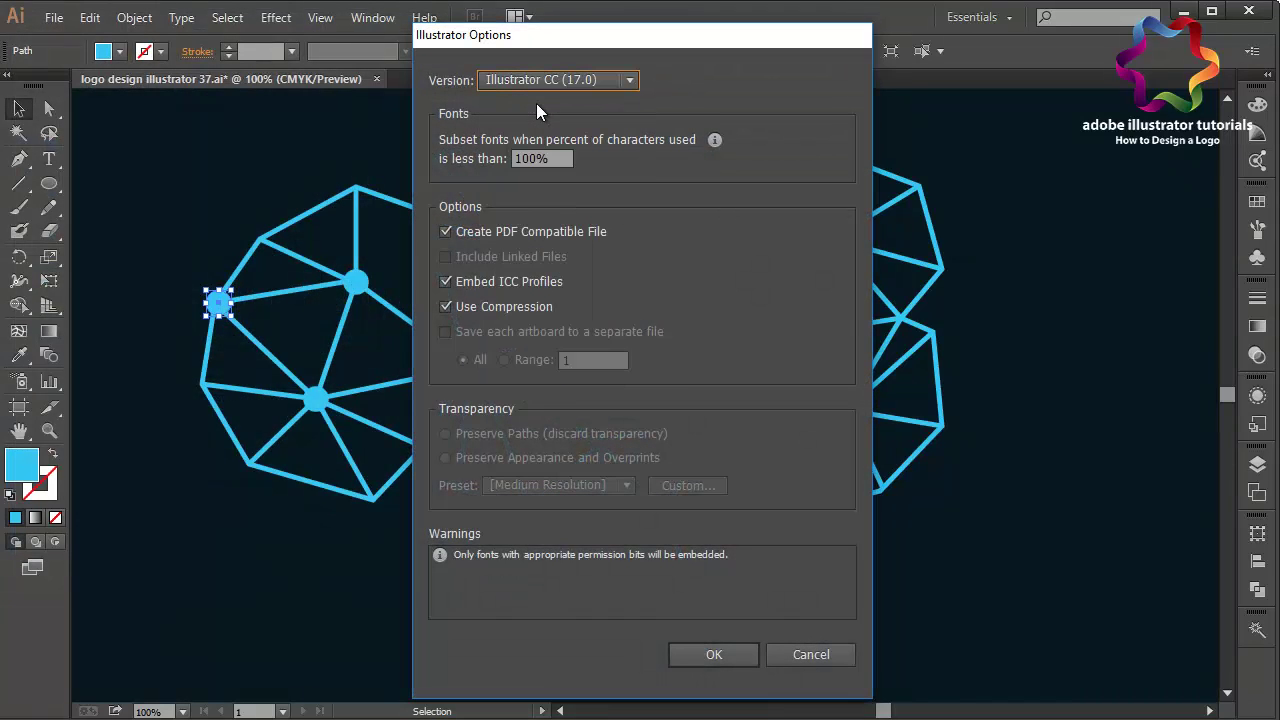
pyautogui.click(687, 651)
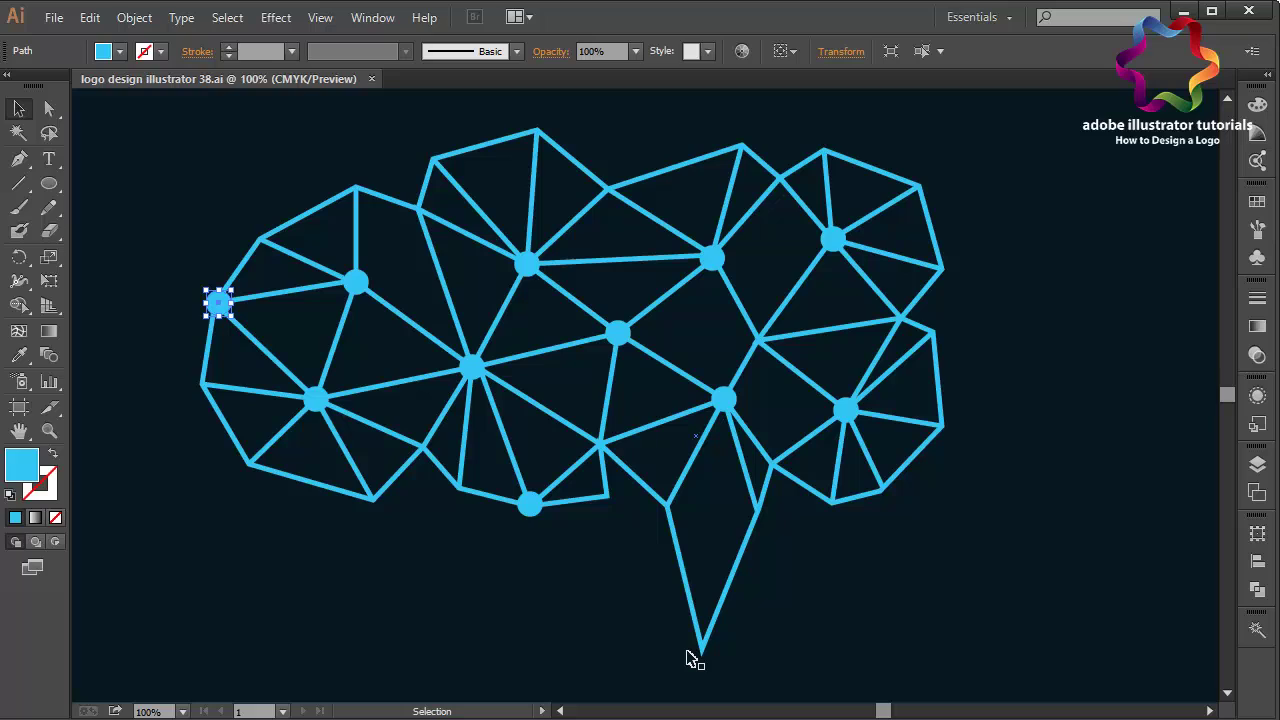